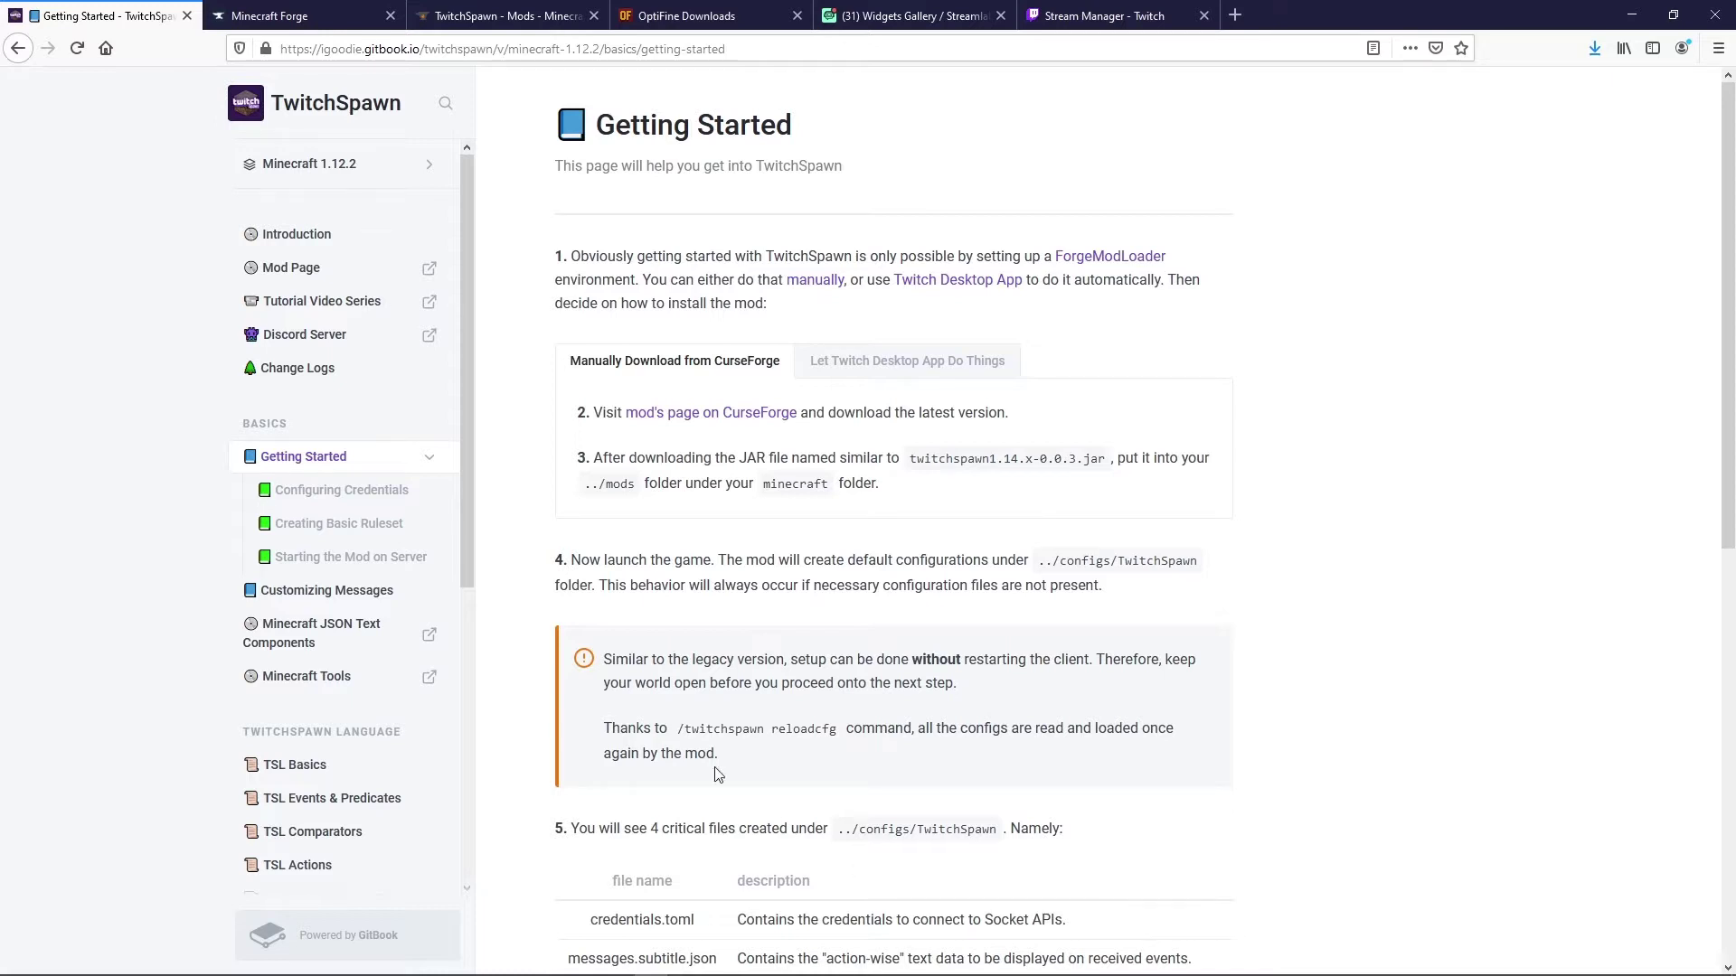
Visit the TwitchSpawn docs Introduction and Configuring Credentials pages, then view the Forge downloads page
left_click(322, 116)
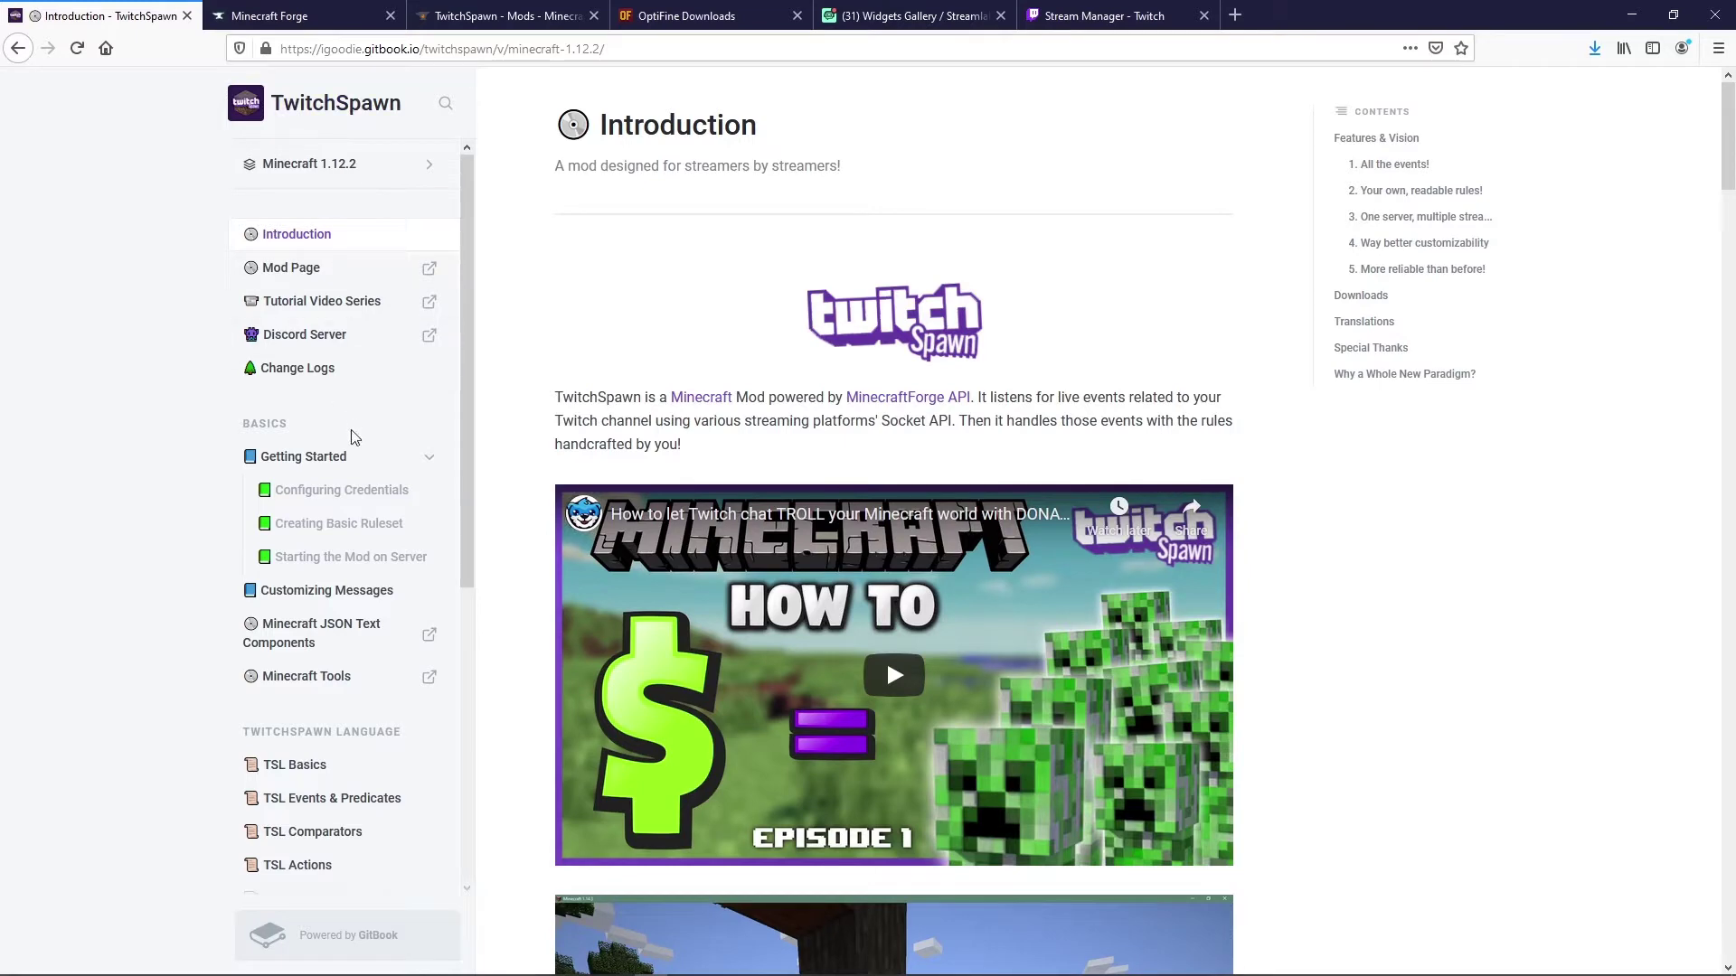
left_click(348, 493)
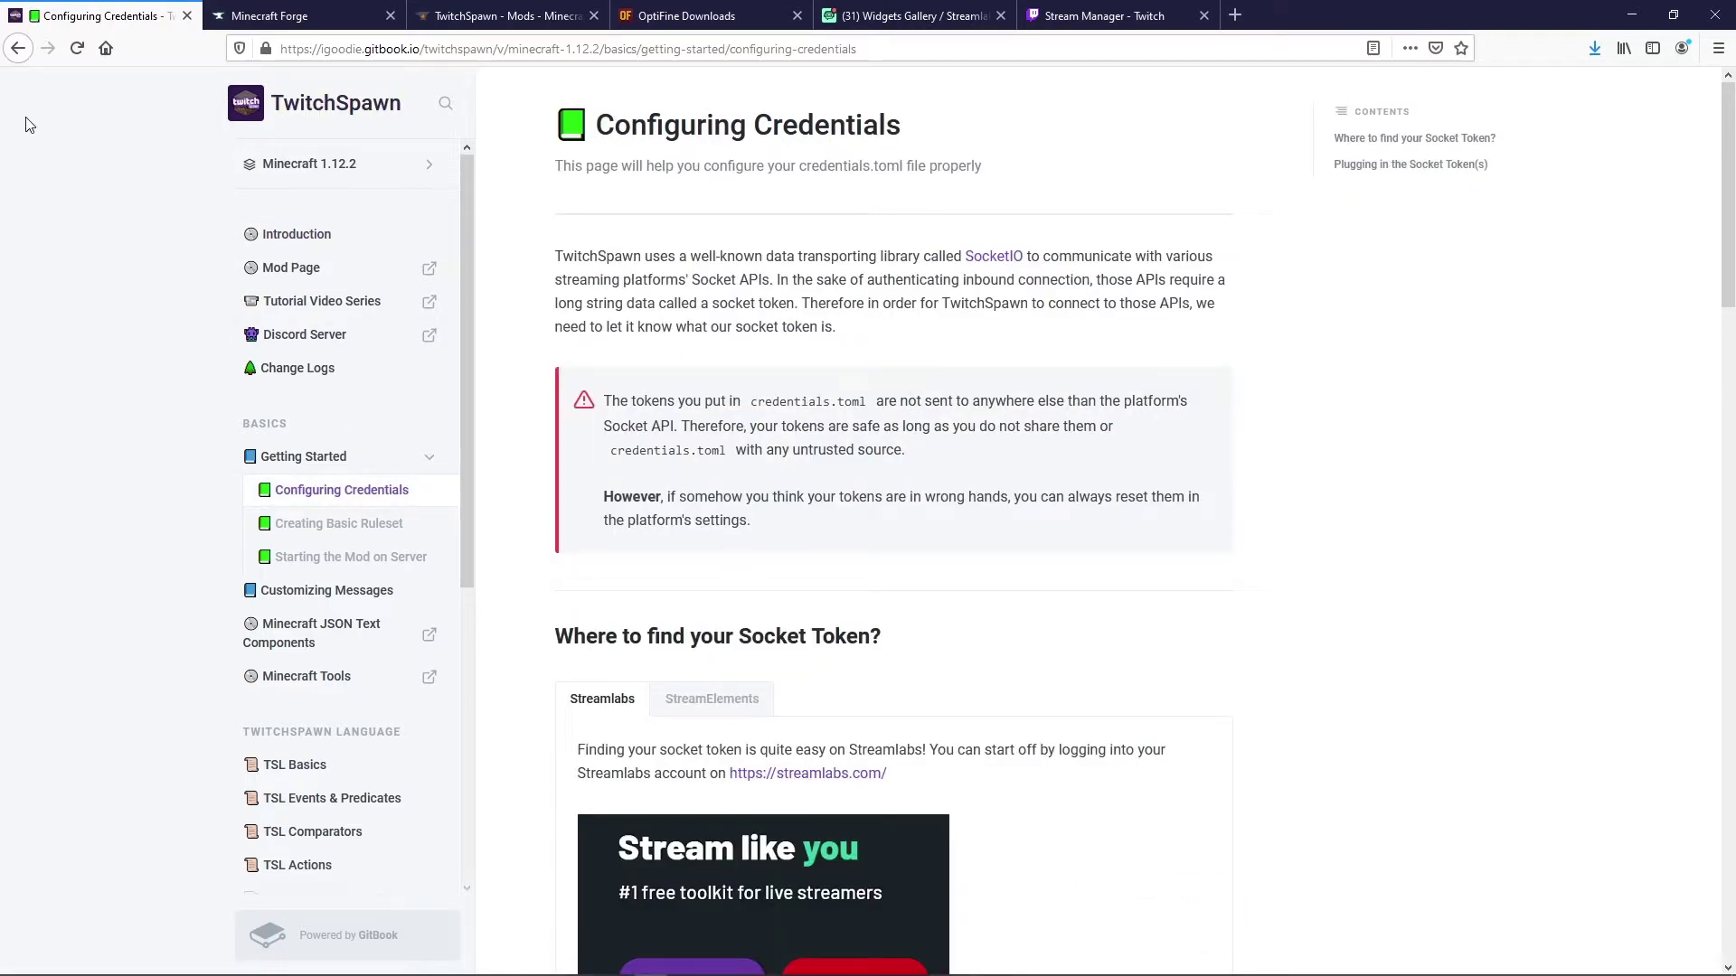
left_click(330, 24)
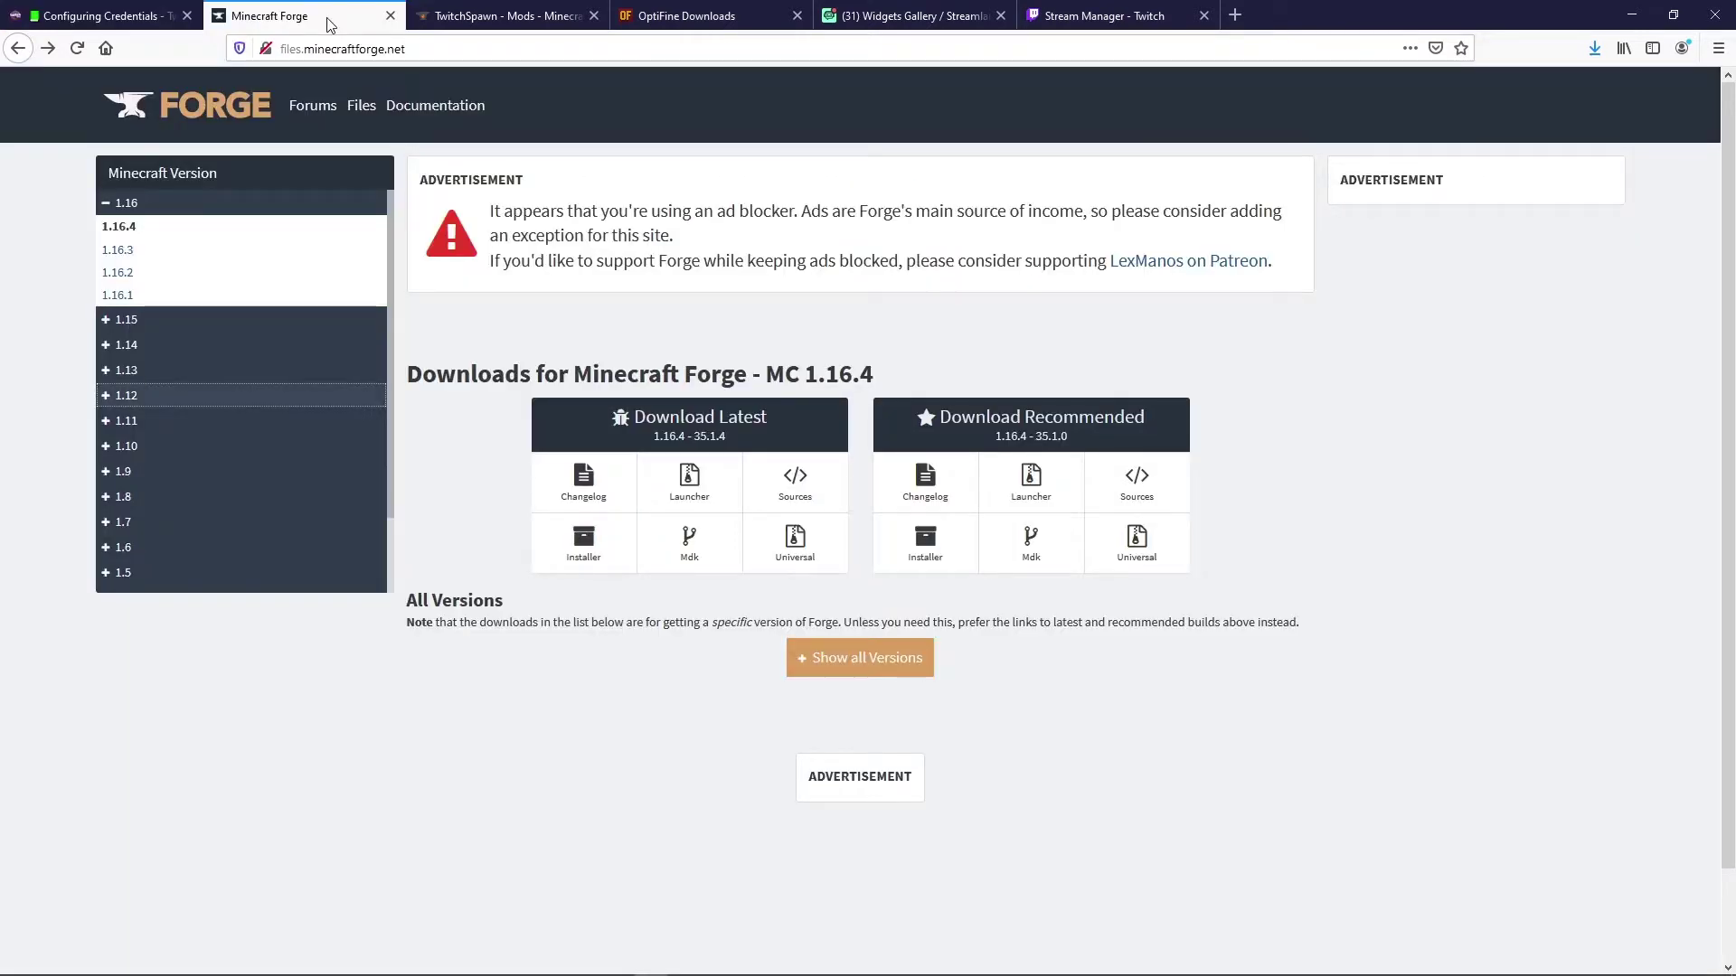
Download and save the recommended Forge 1.12.2-14.23.5.2854 installer
left_click(106, 401)
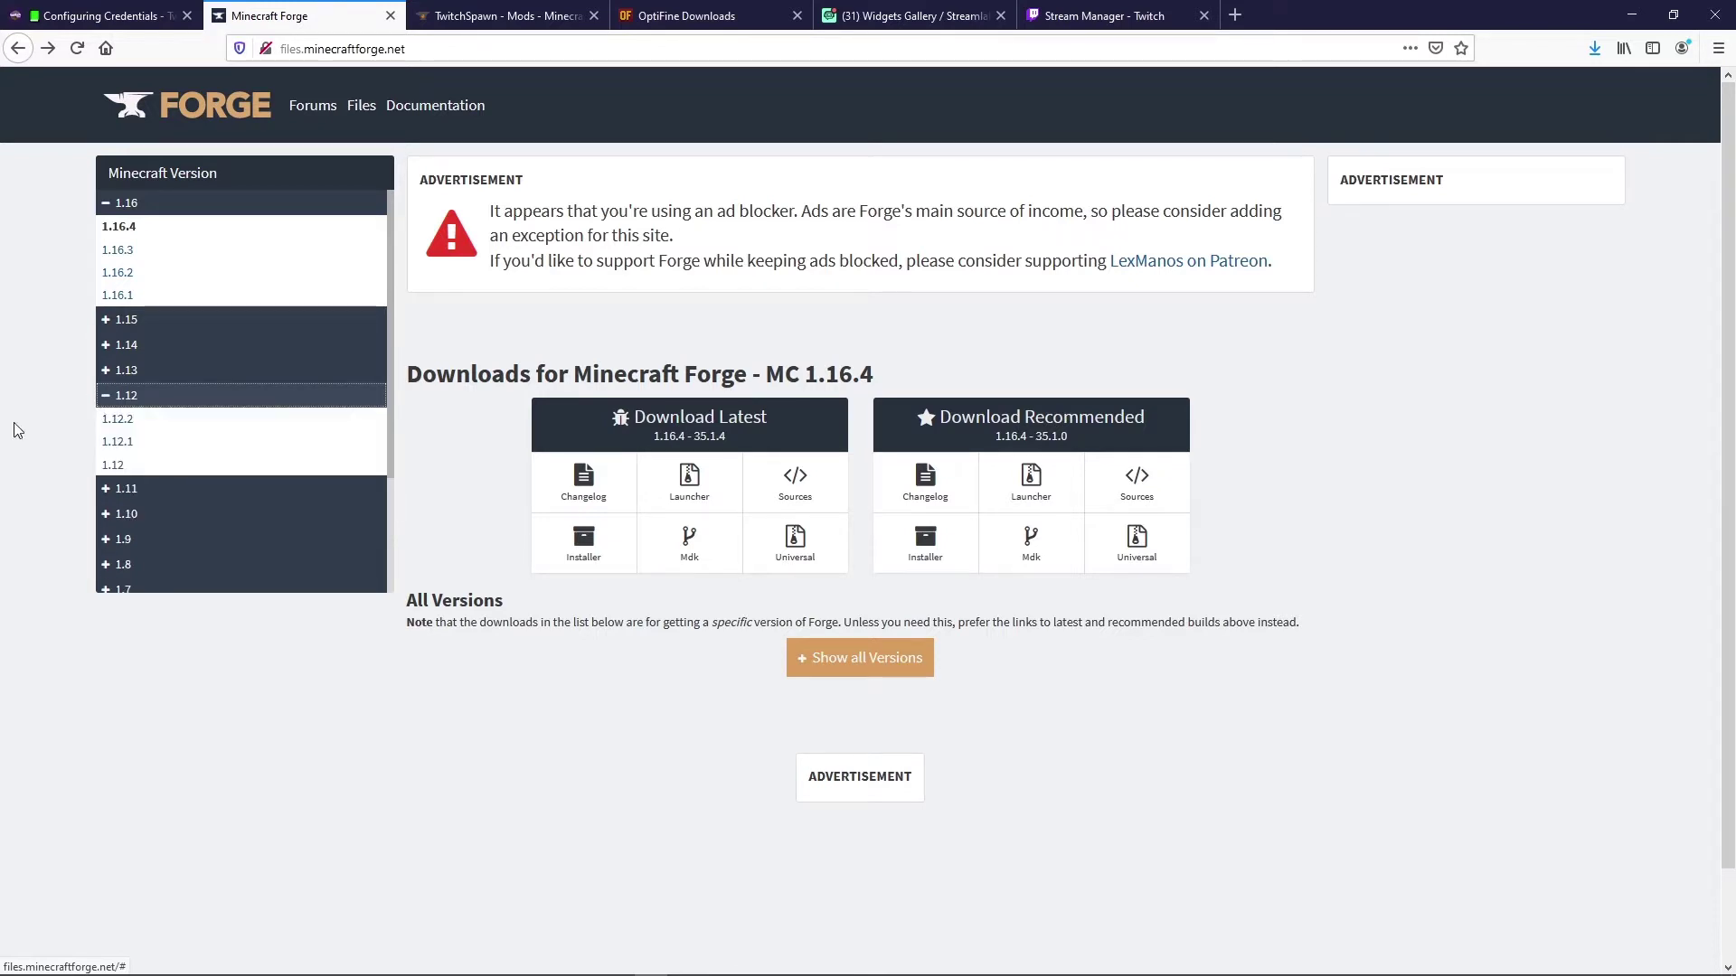
left_click(178, 435)
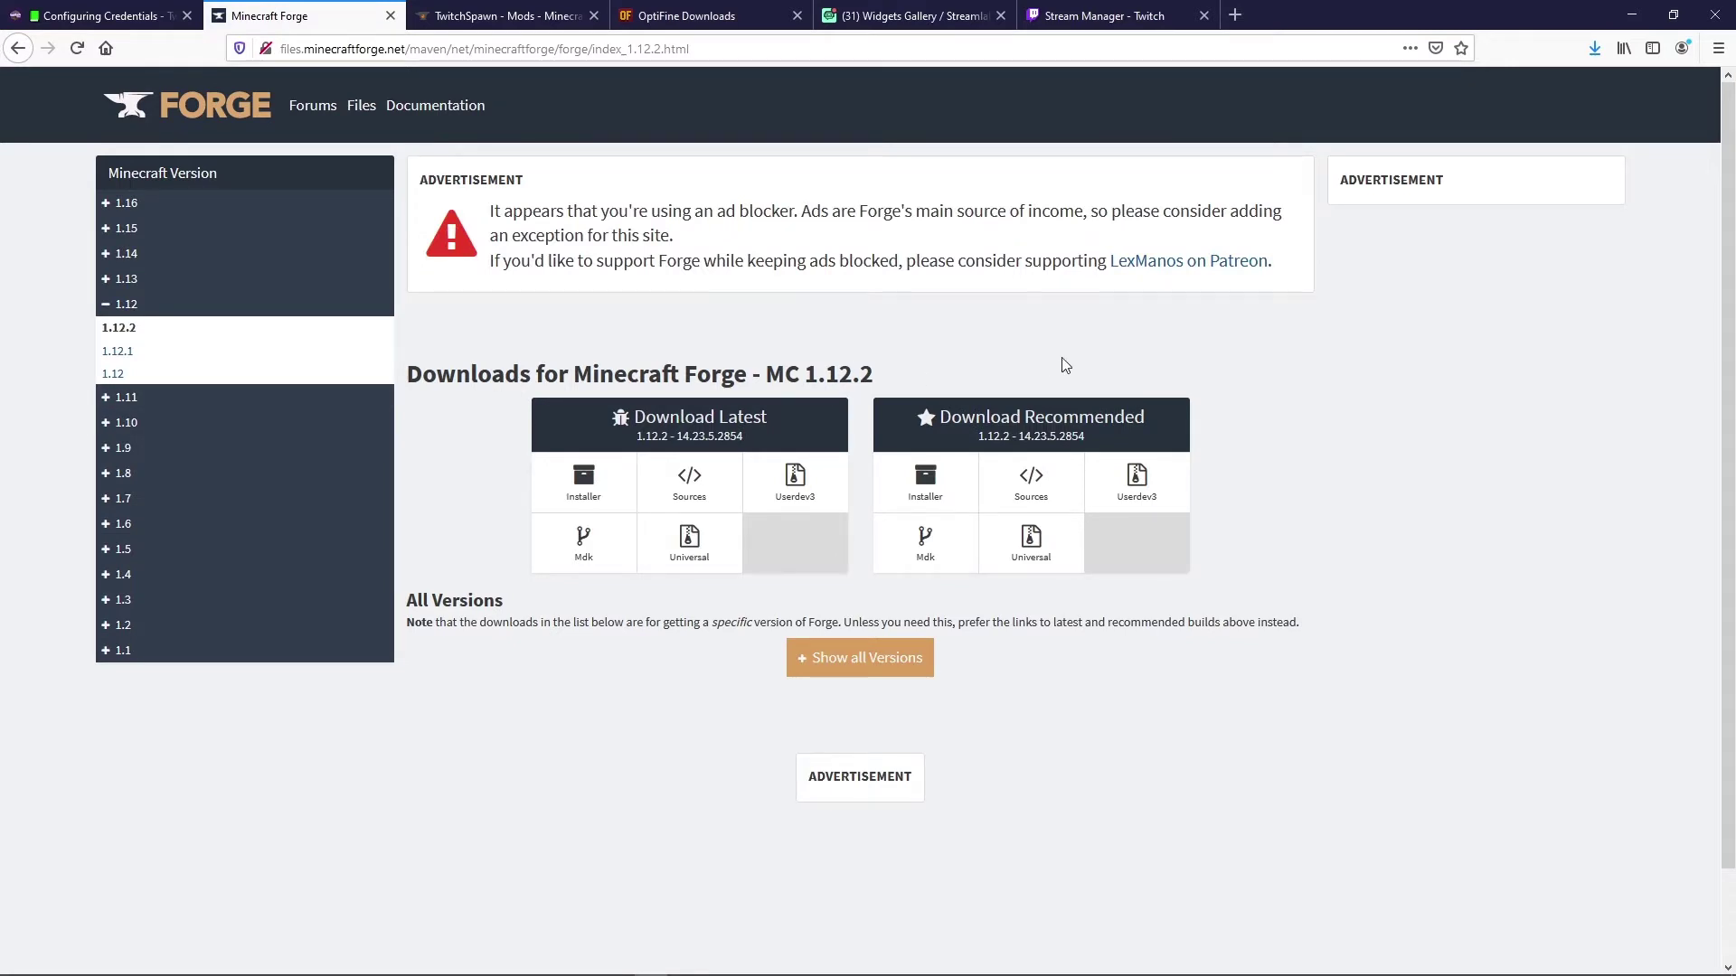
left_click(928, 489)
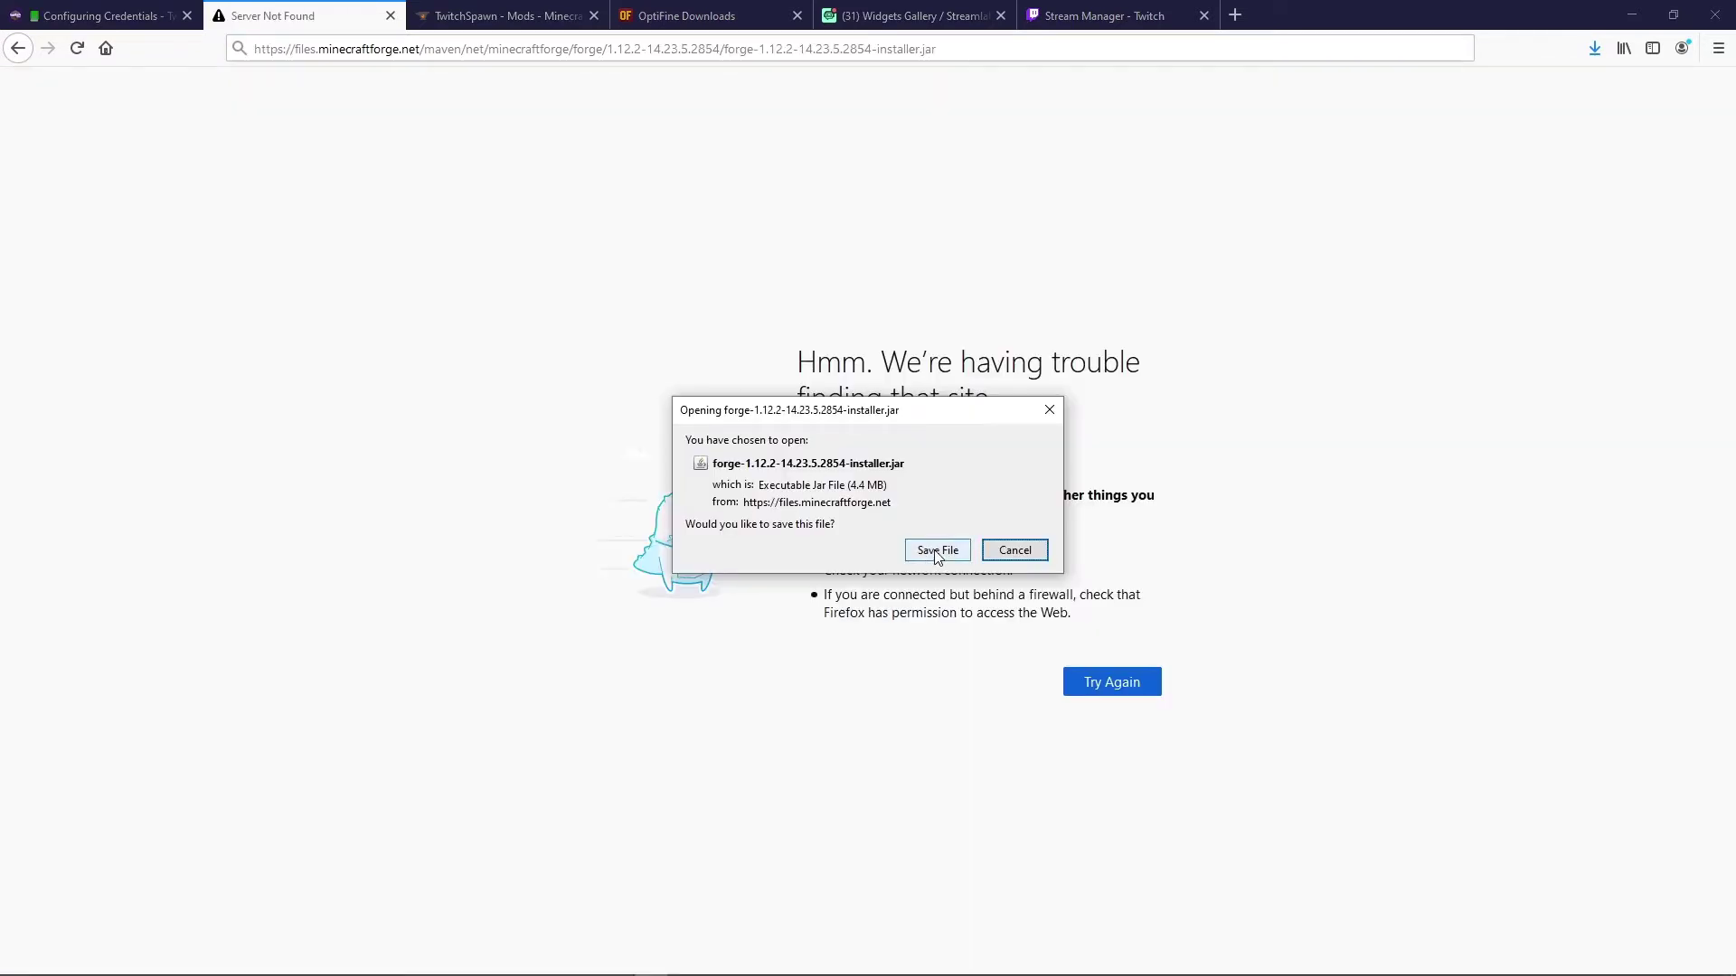
left_click(936, 551)
left_click(483, 20)
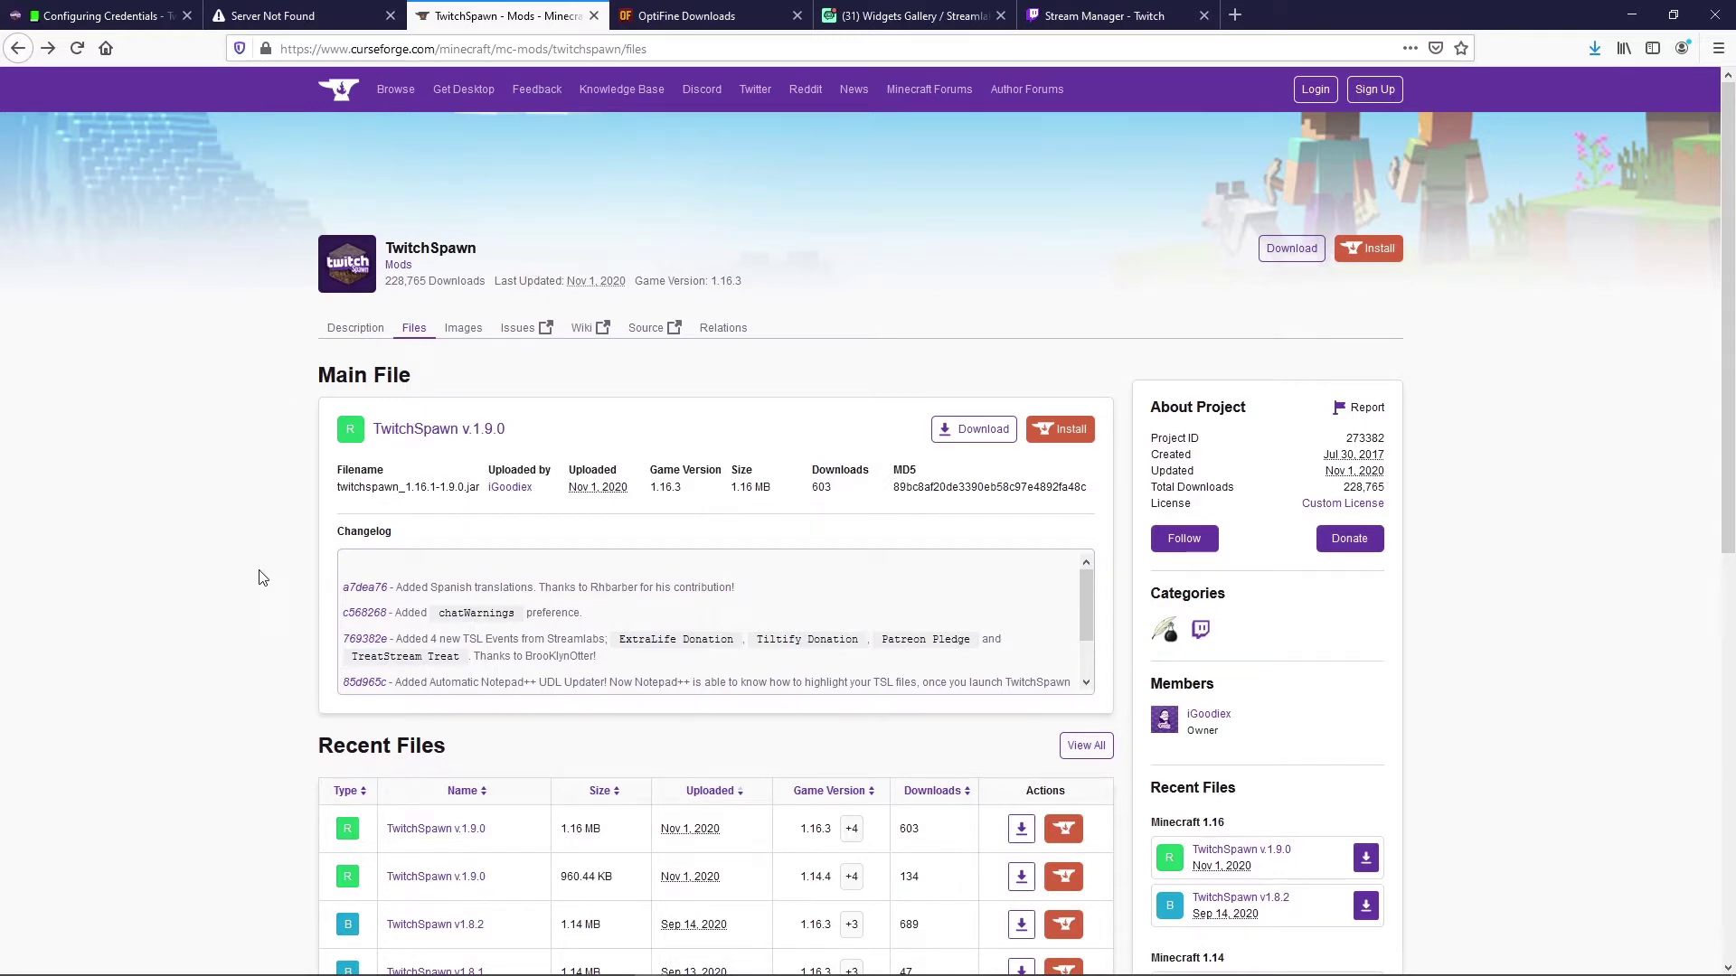
scroll(264, 576, "down", 2)
Save twitchspawn_1.12.2-0.8.1.jar from CurseForge's Files list, sorted by game version
left_click(415, 238)
scroll(232, 412, "down", 5)
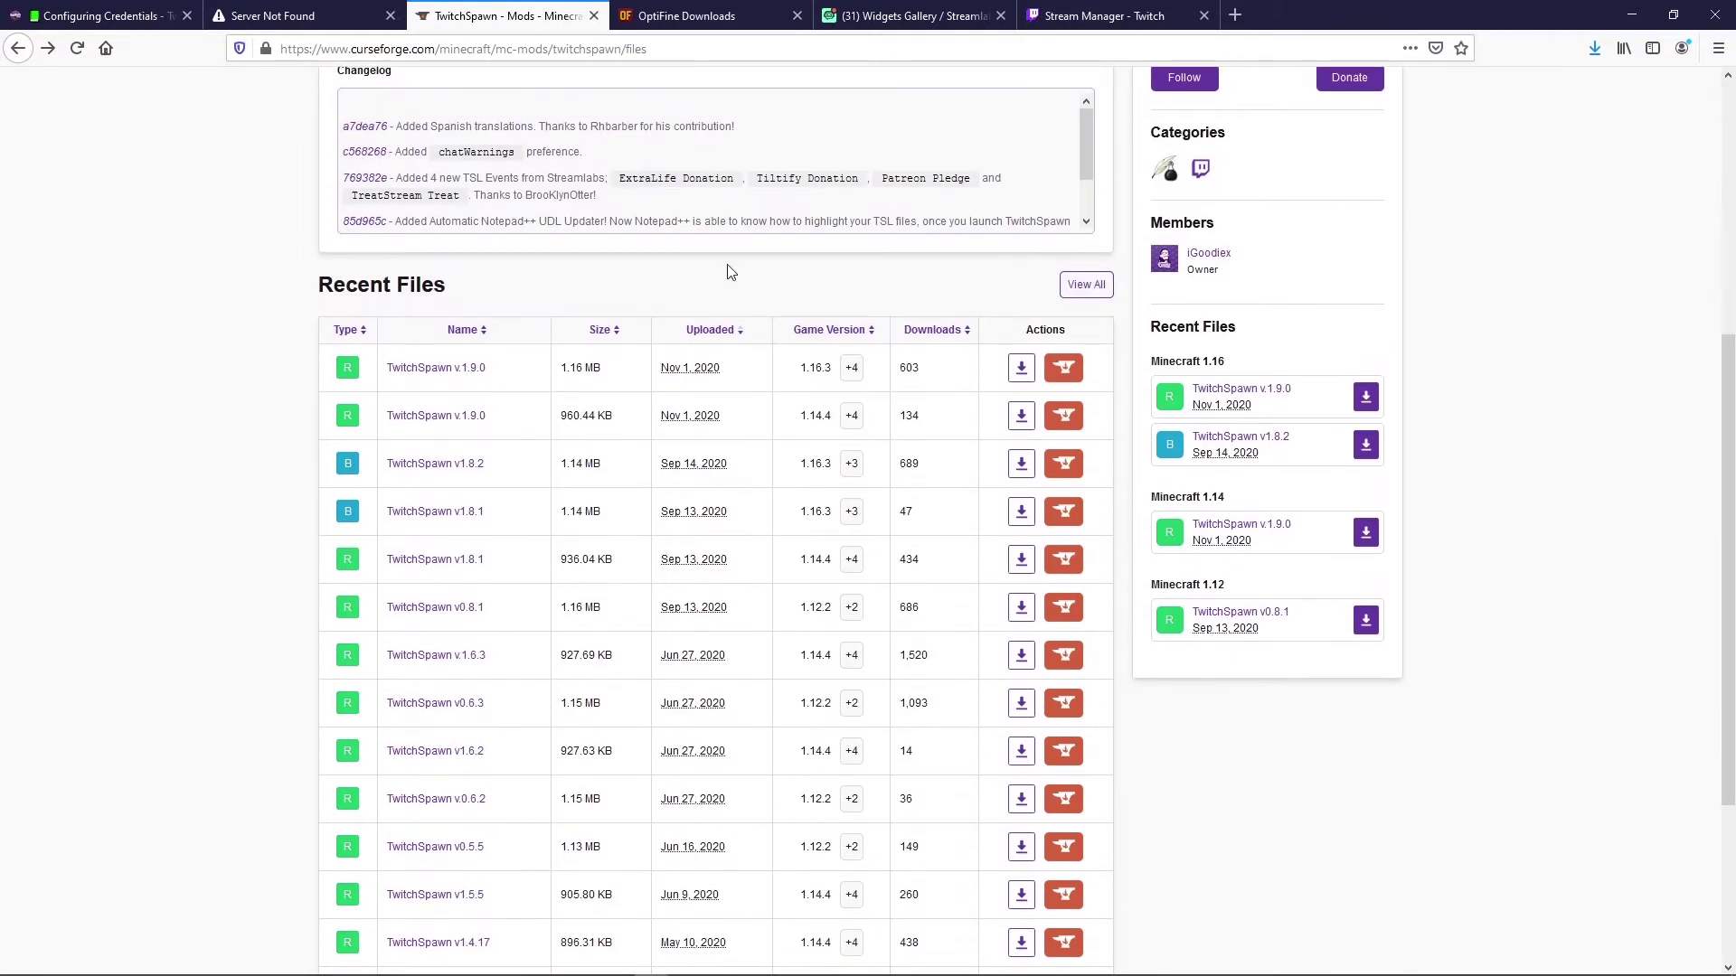
left_click(834, 334)
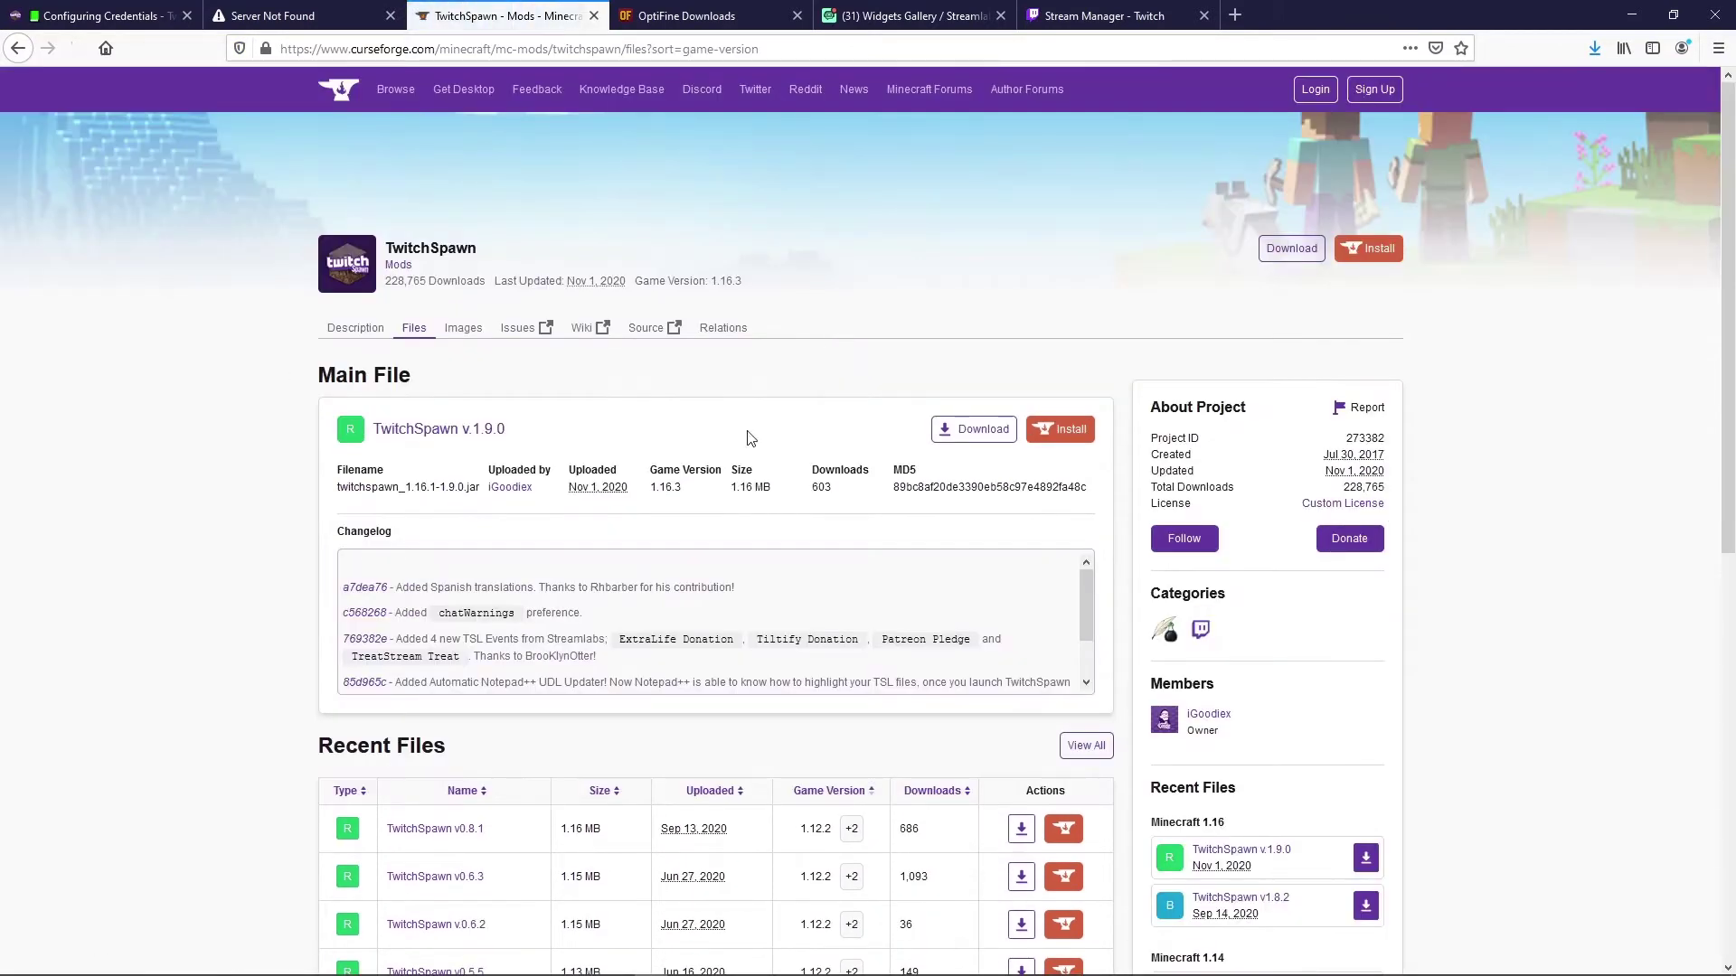
scroll(226, 627, "down", 4)
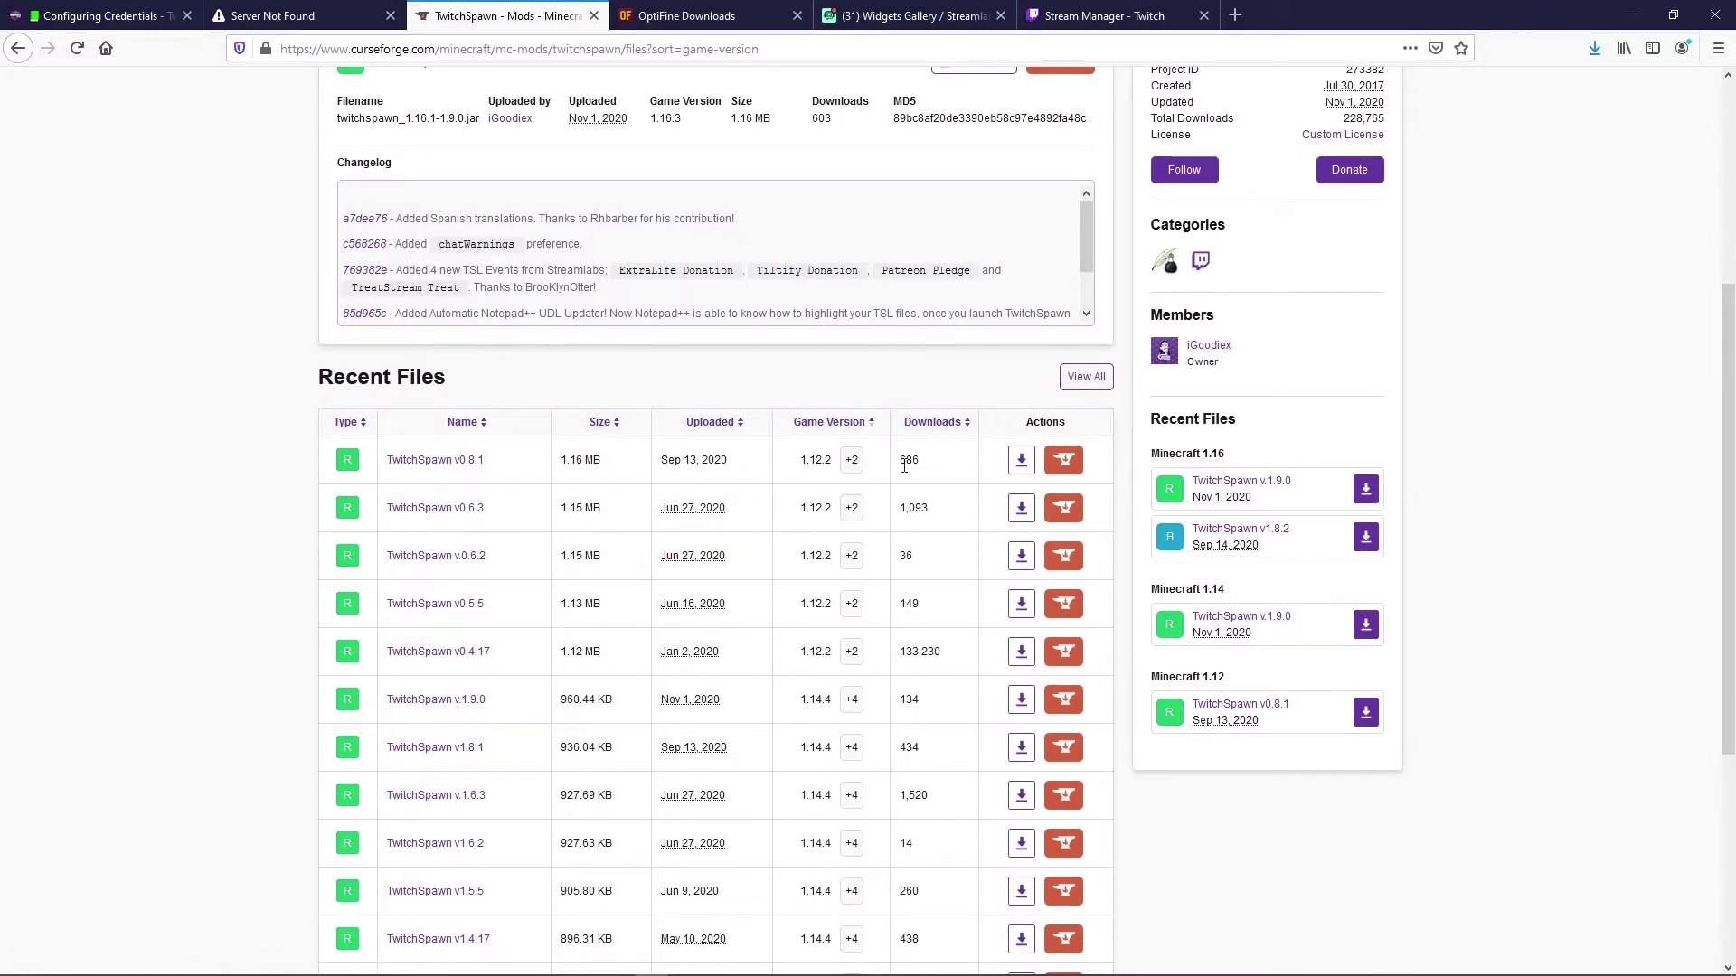
left_click(1022, 462)
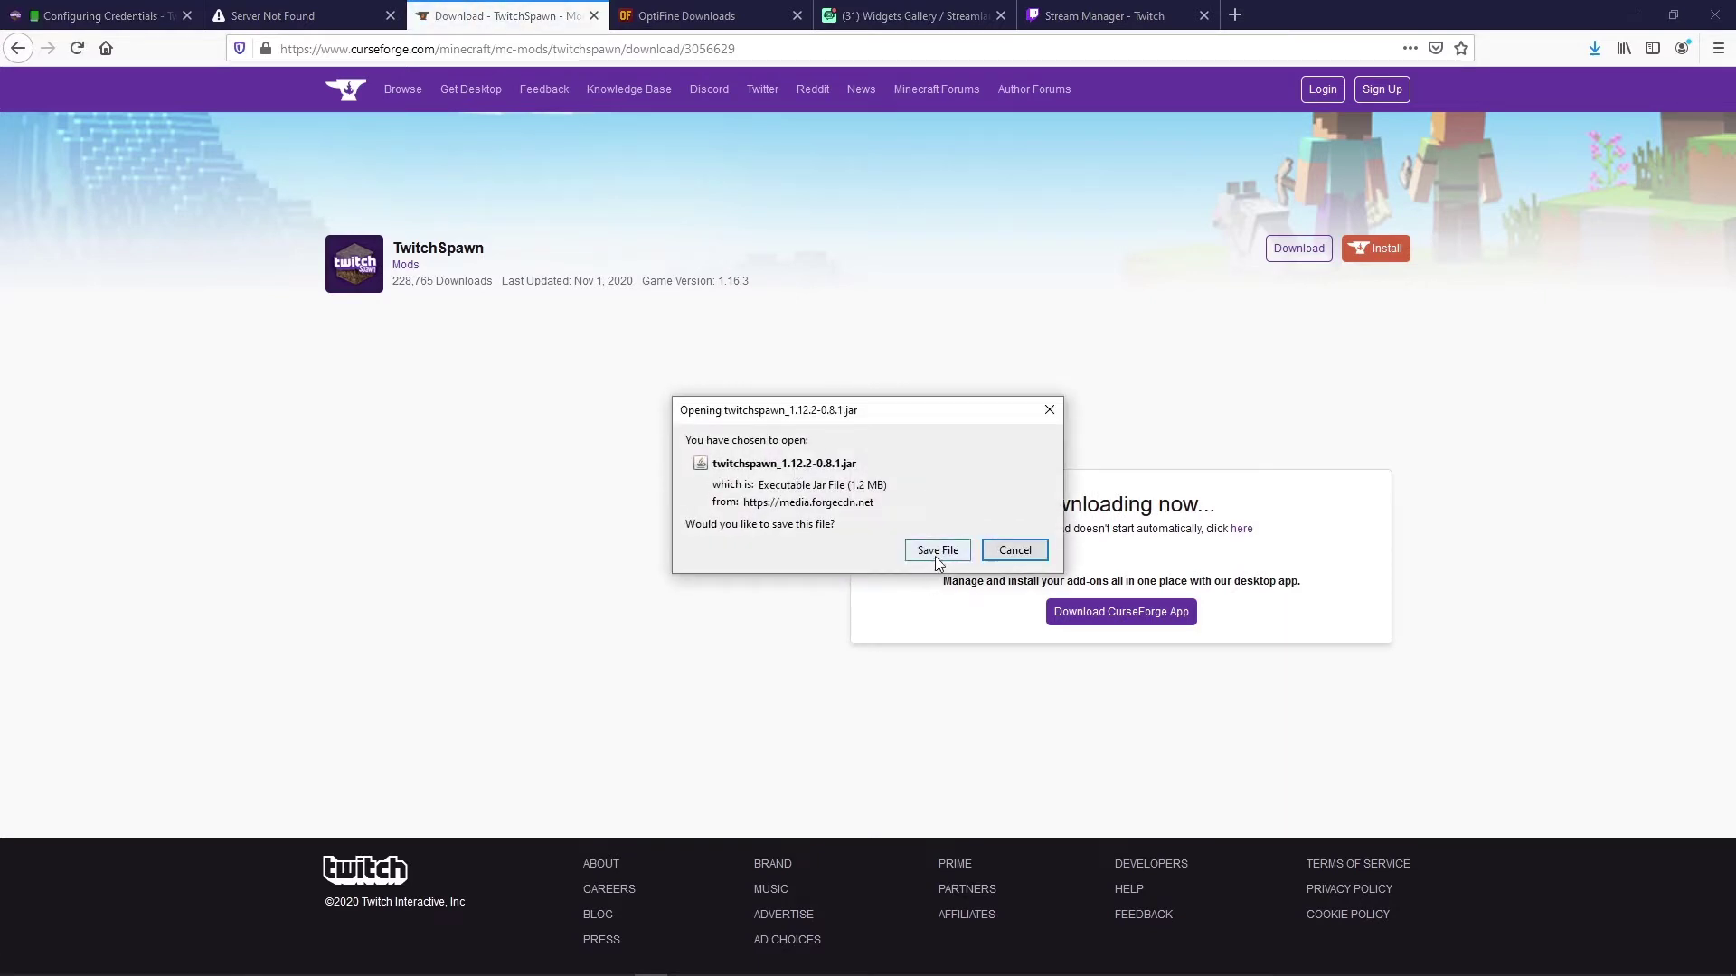
left_click(945, 551)
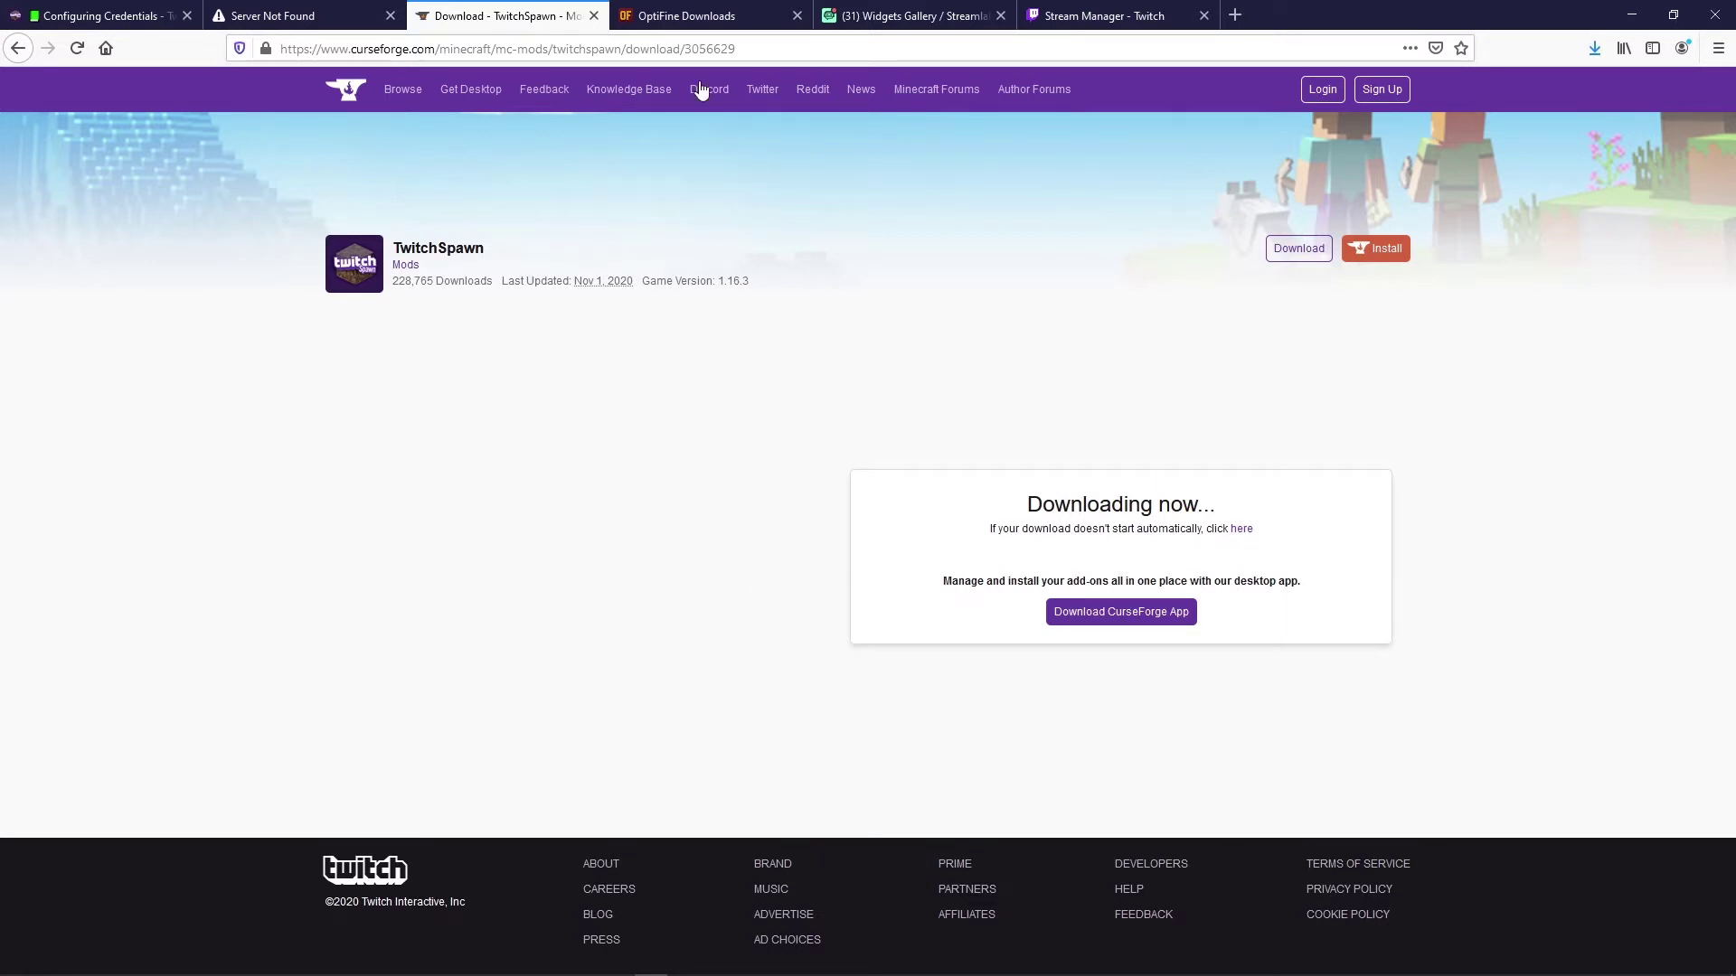
left_click(695, 21)
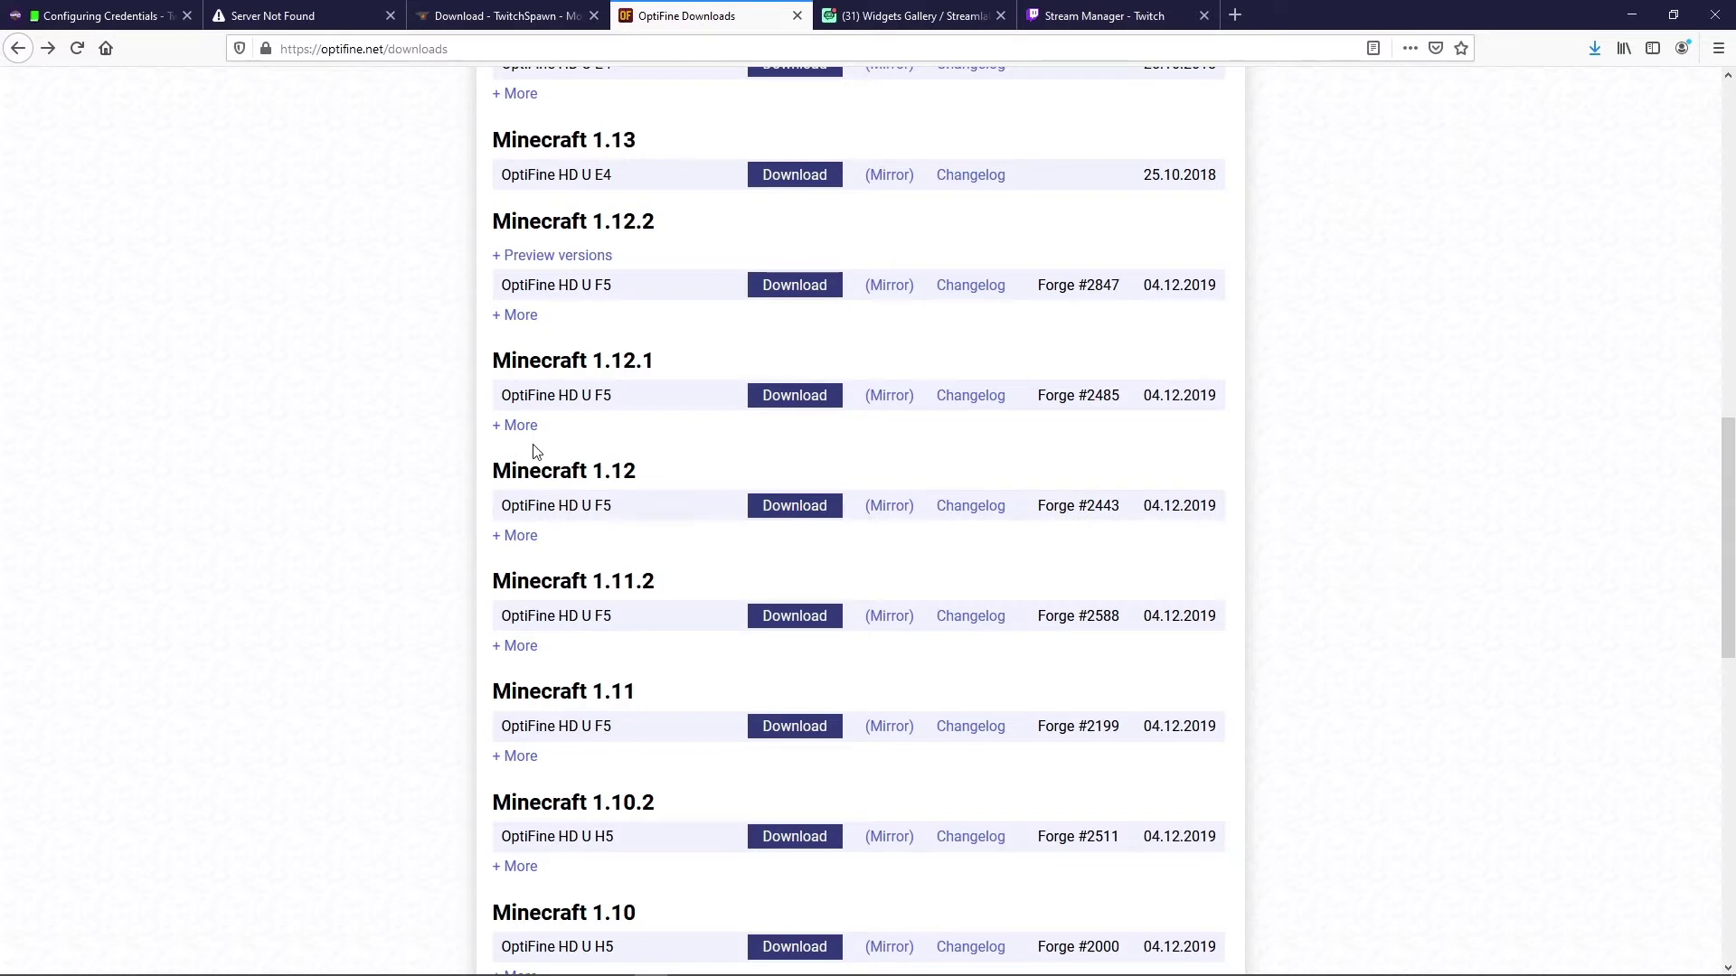
Download and save OptiFine_1.12.2_HD_U_F5.jar from the OptiFine website
left_click(793, 287)
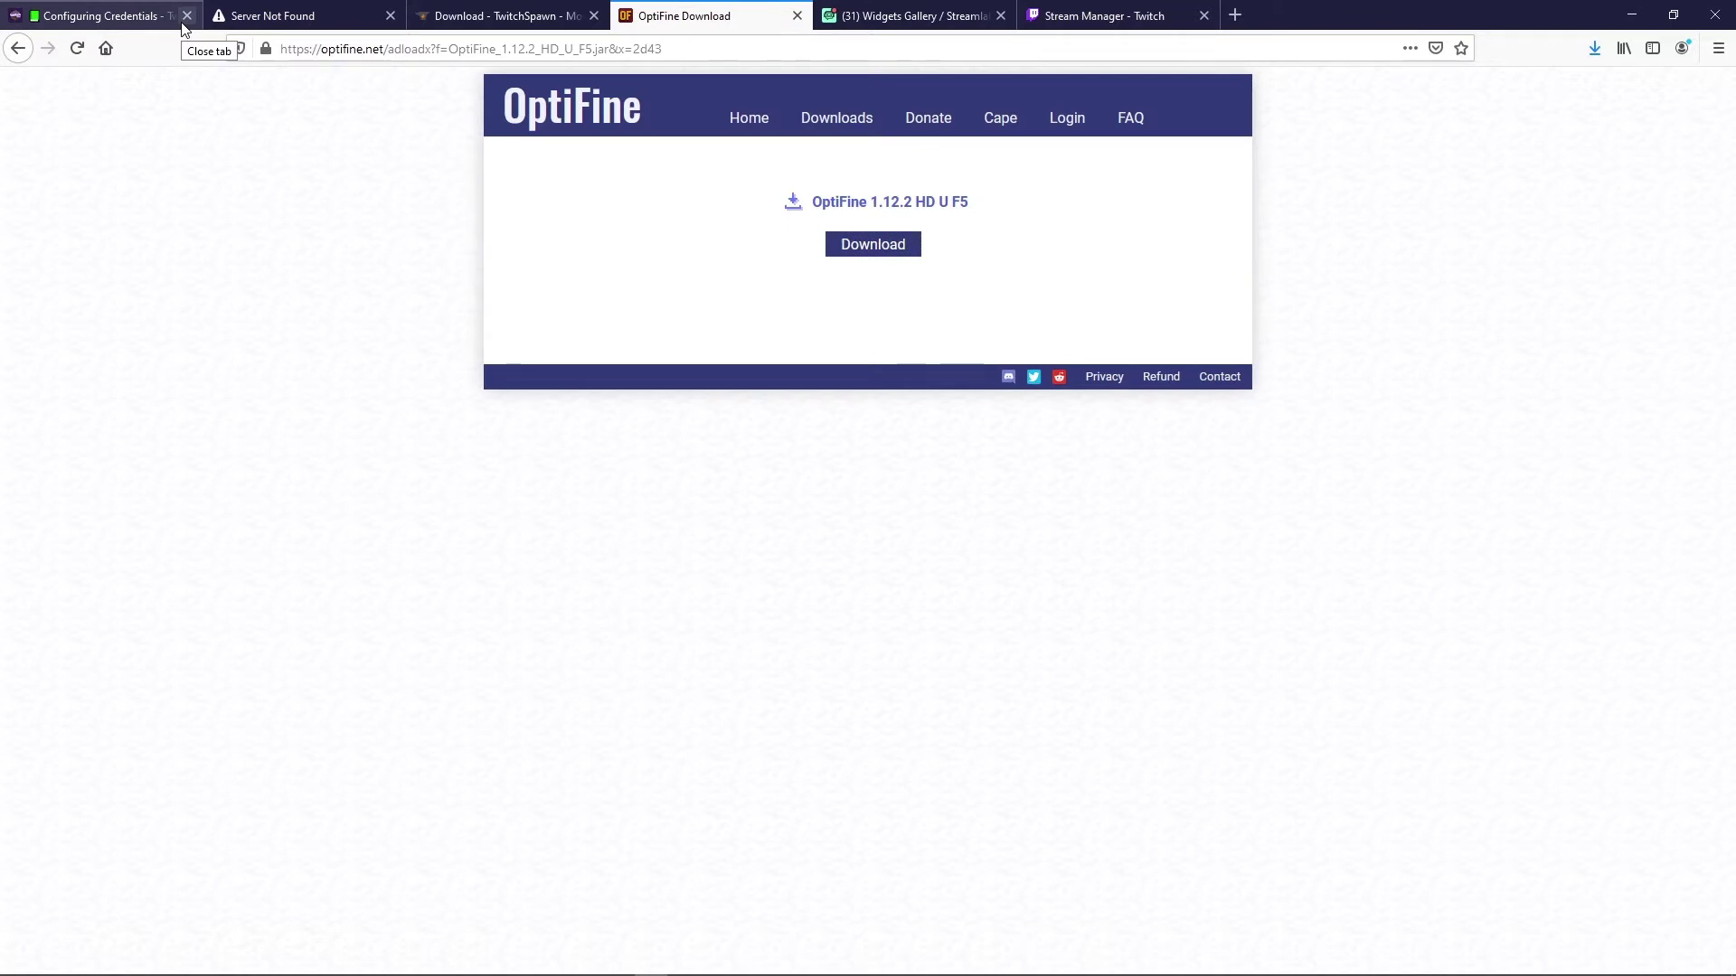
left_click(893, 249)
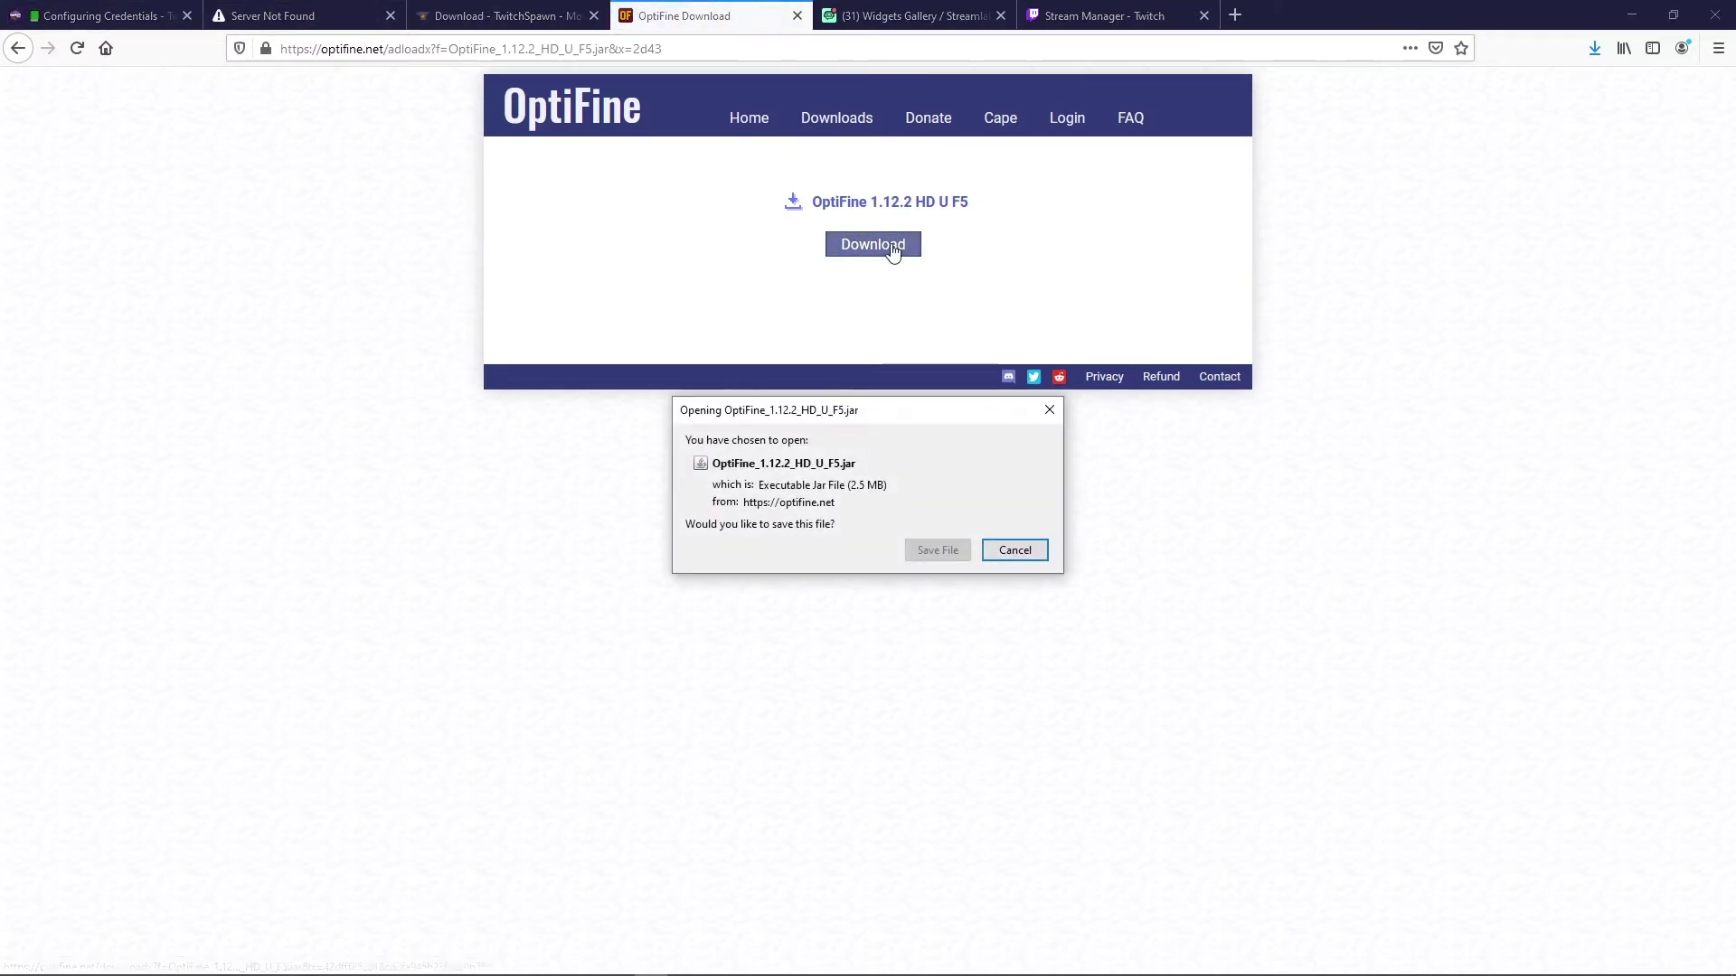
left_click(940, 552)
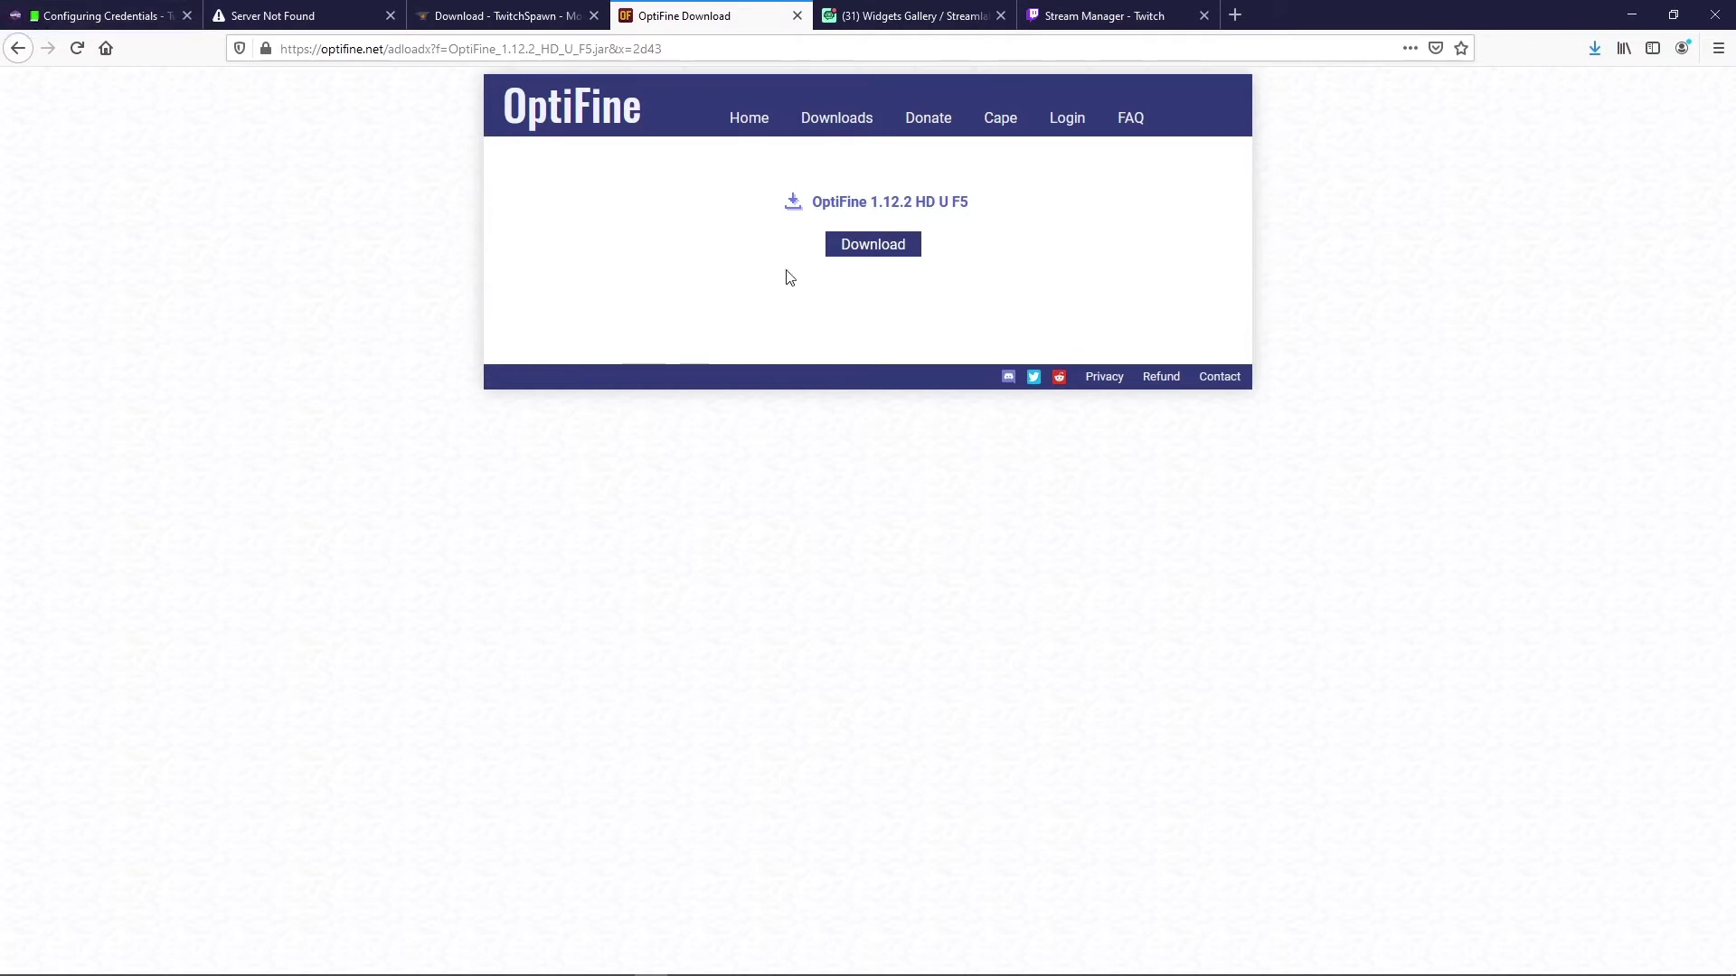
left_click(526, 22)
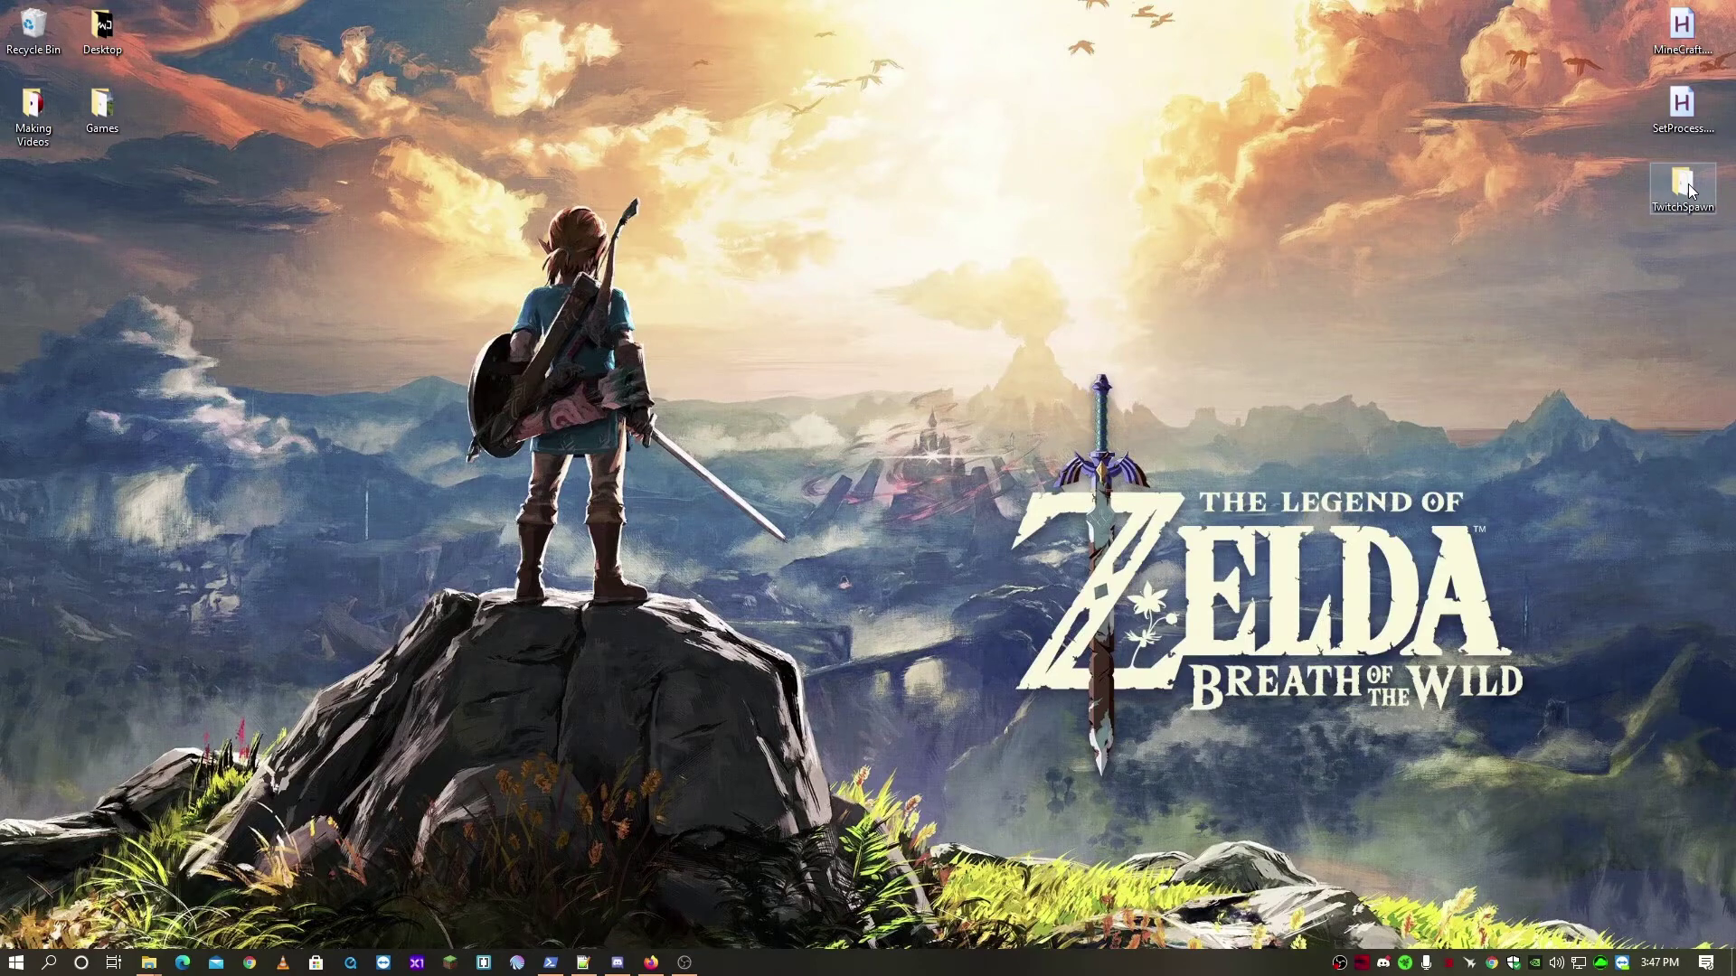
double_click(1683, 186)
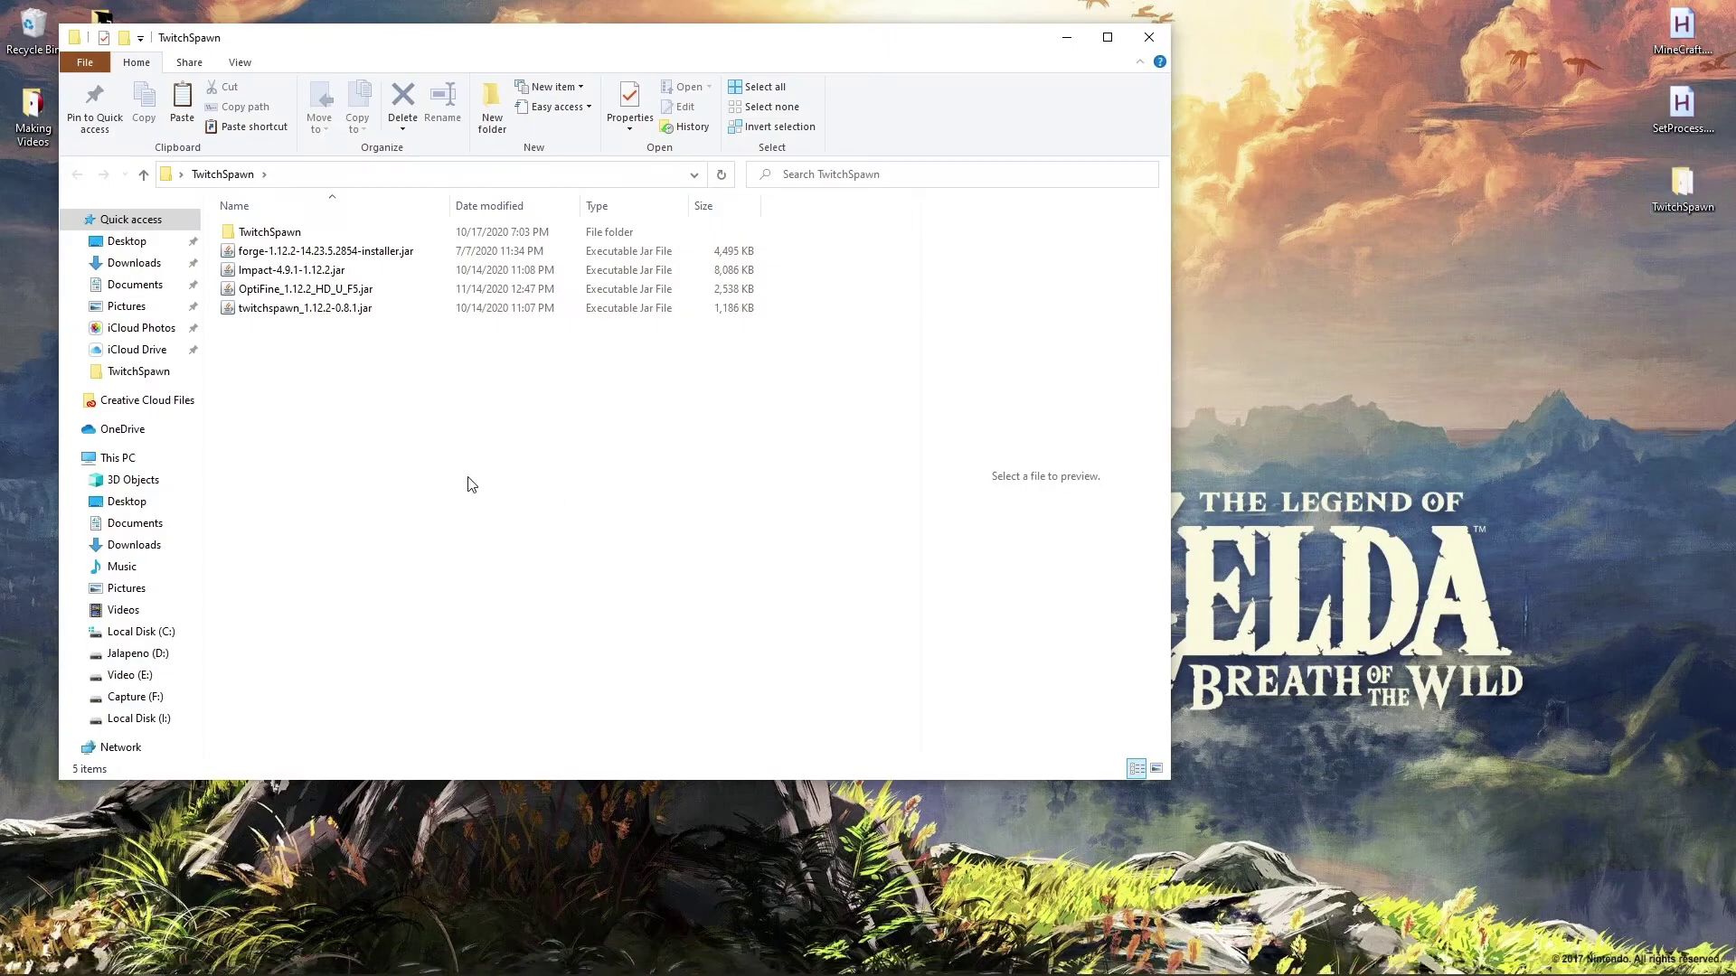
Install the Forge 1.12.2-14.23.5.2854 client profile from the installer jar
double_click(327, 256)
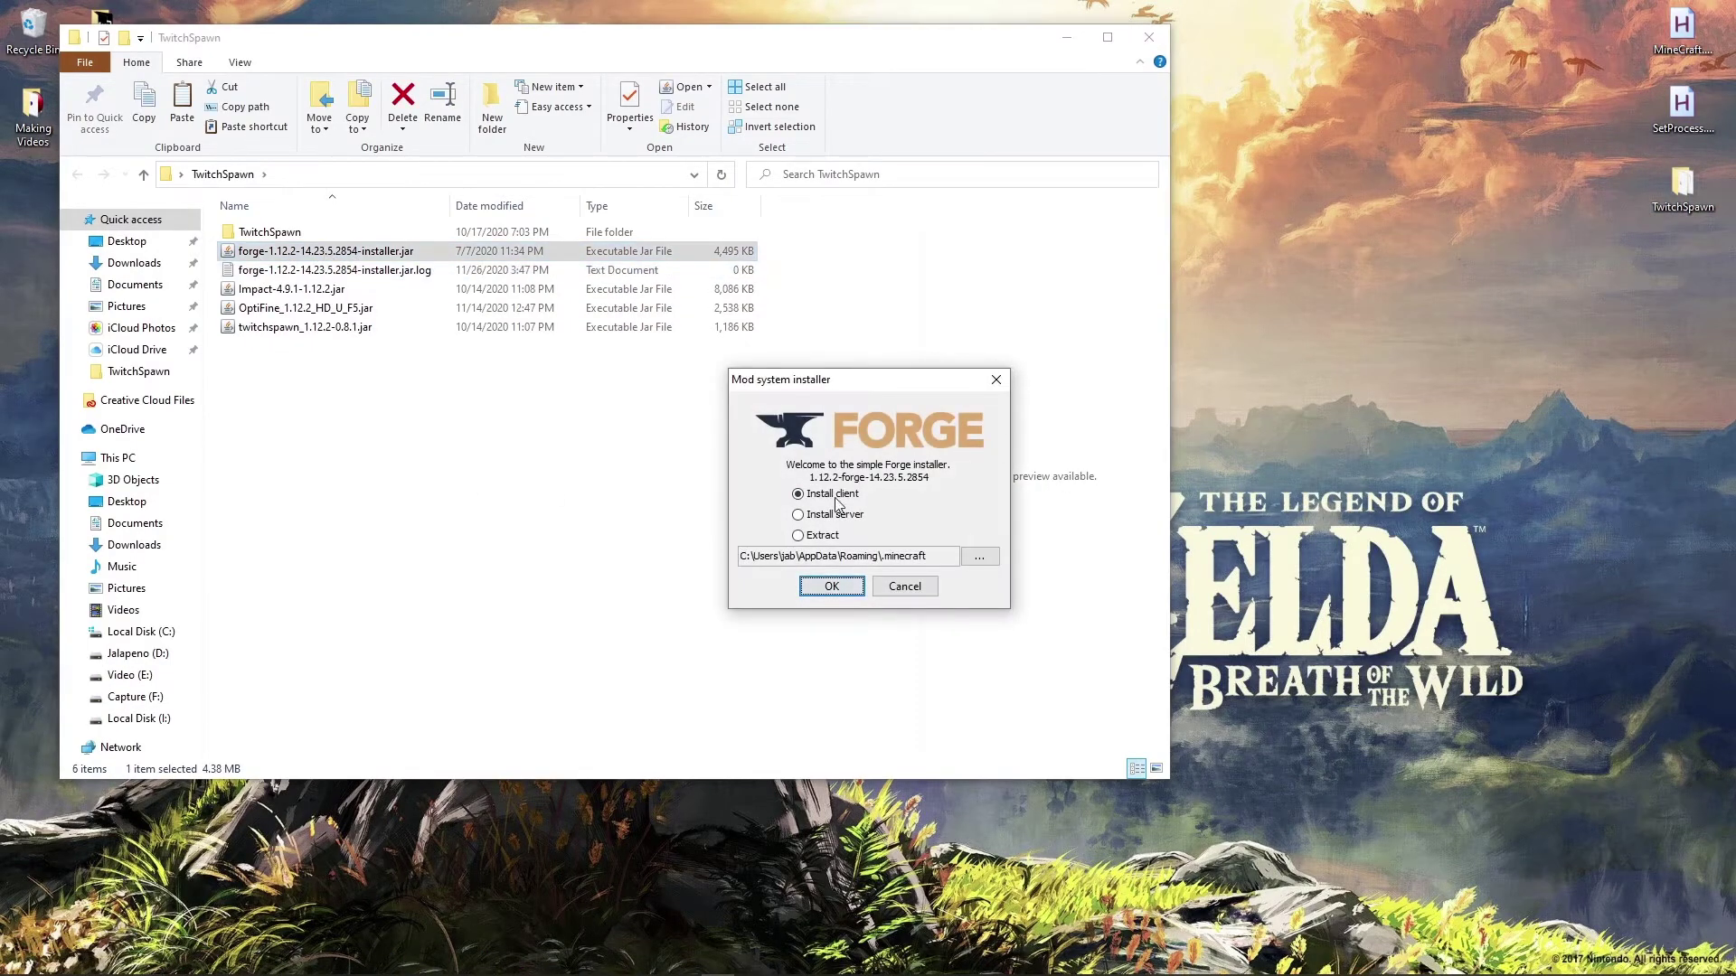
left_click(832, 586)
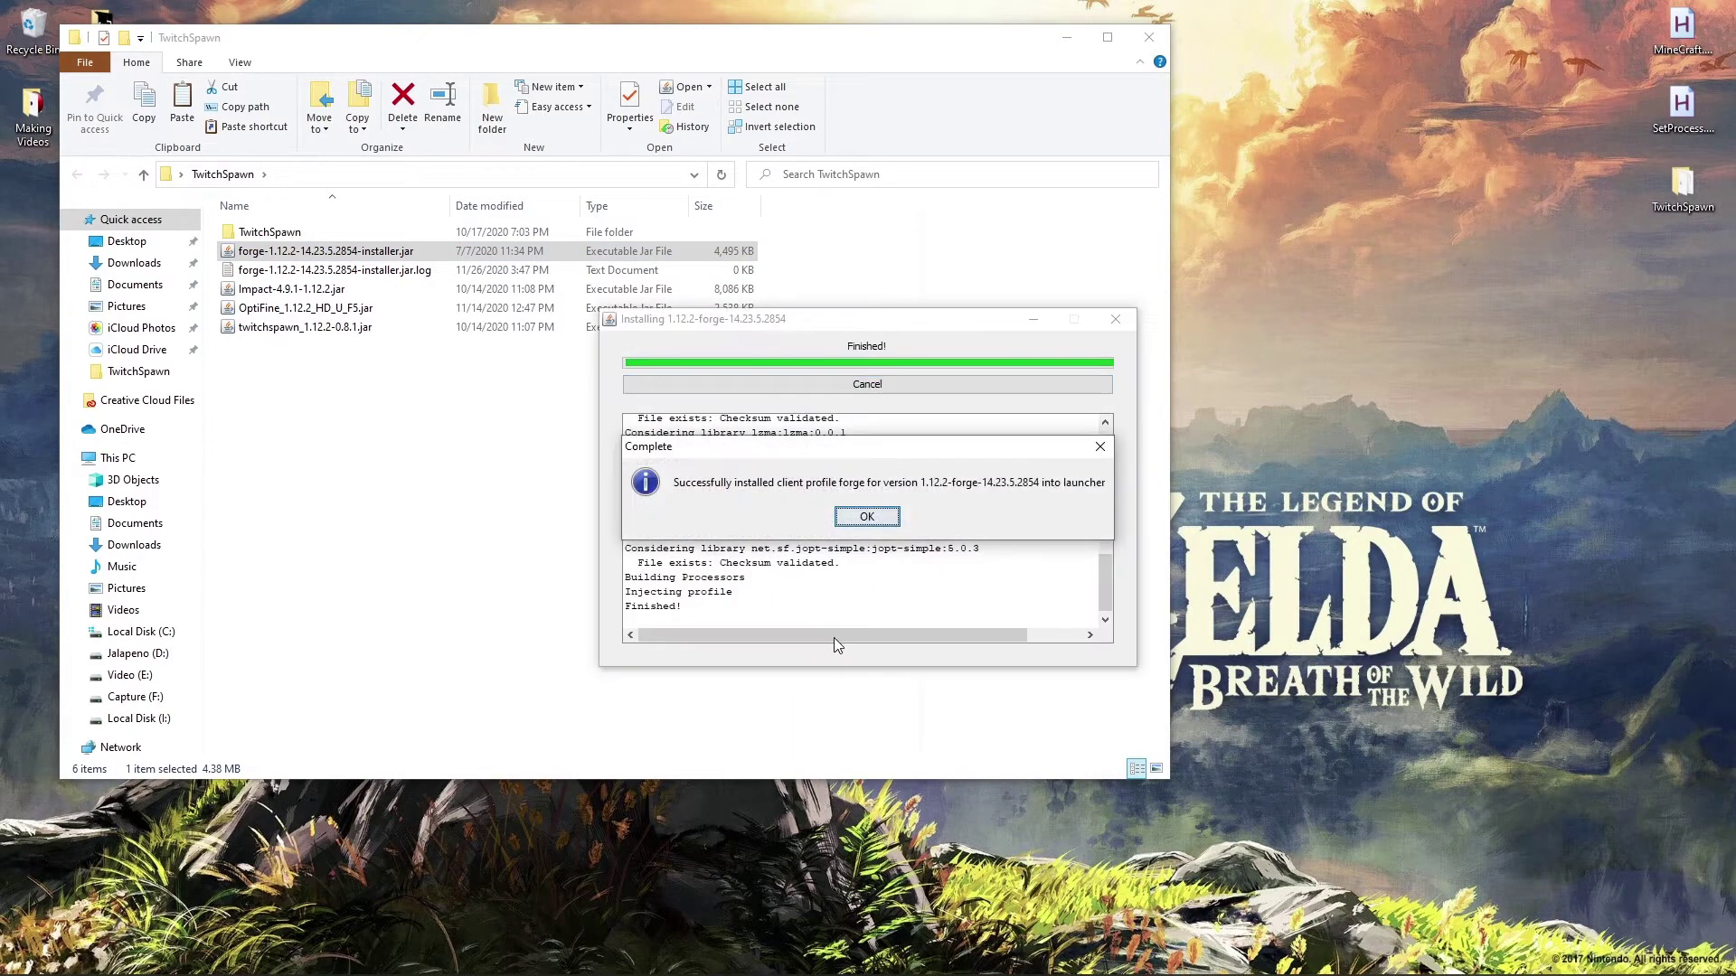
left_click(866, 517)
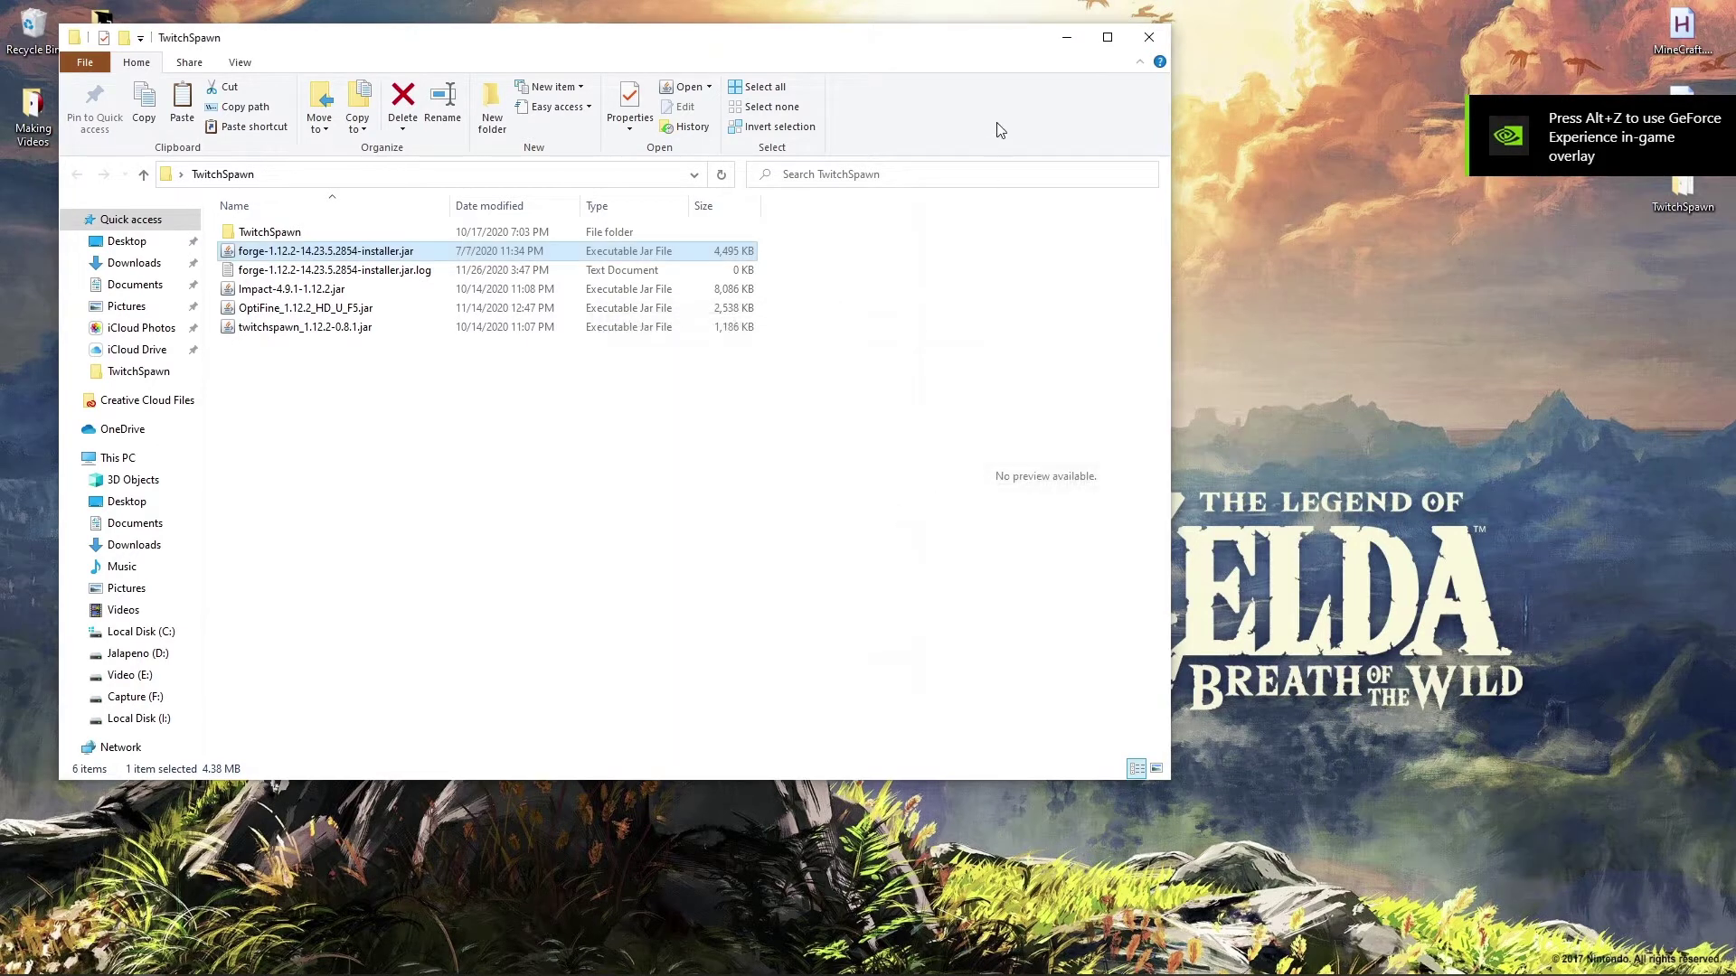
left_click(449, 962)
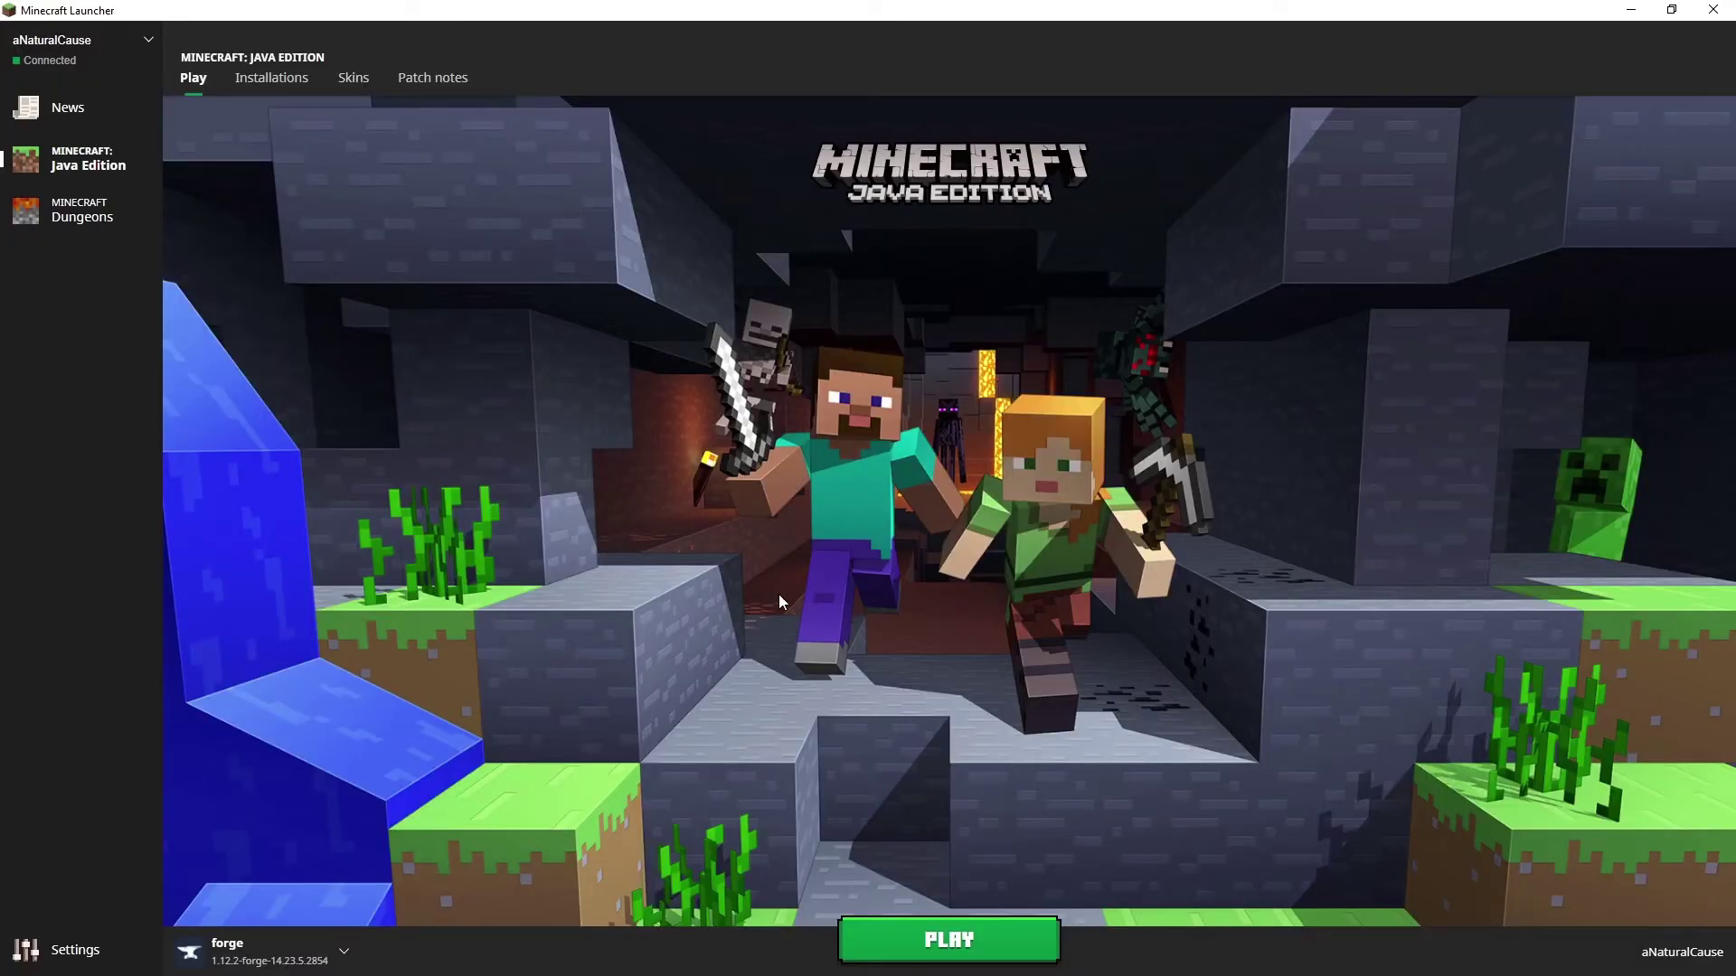
Launch Minecraft with the forge 1.12.2-forge-14.23.5.2854 installation
left_click(271, 954)
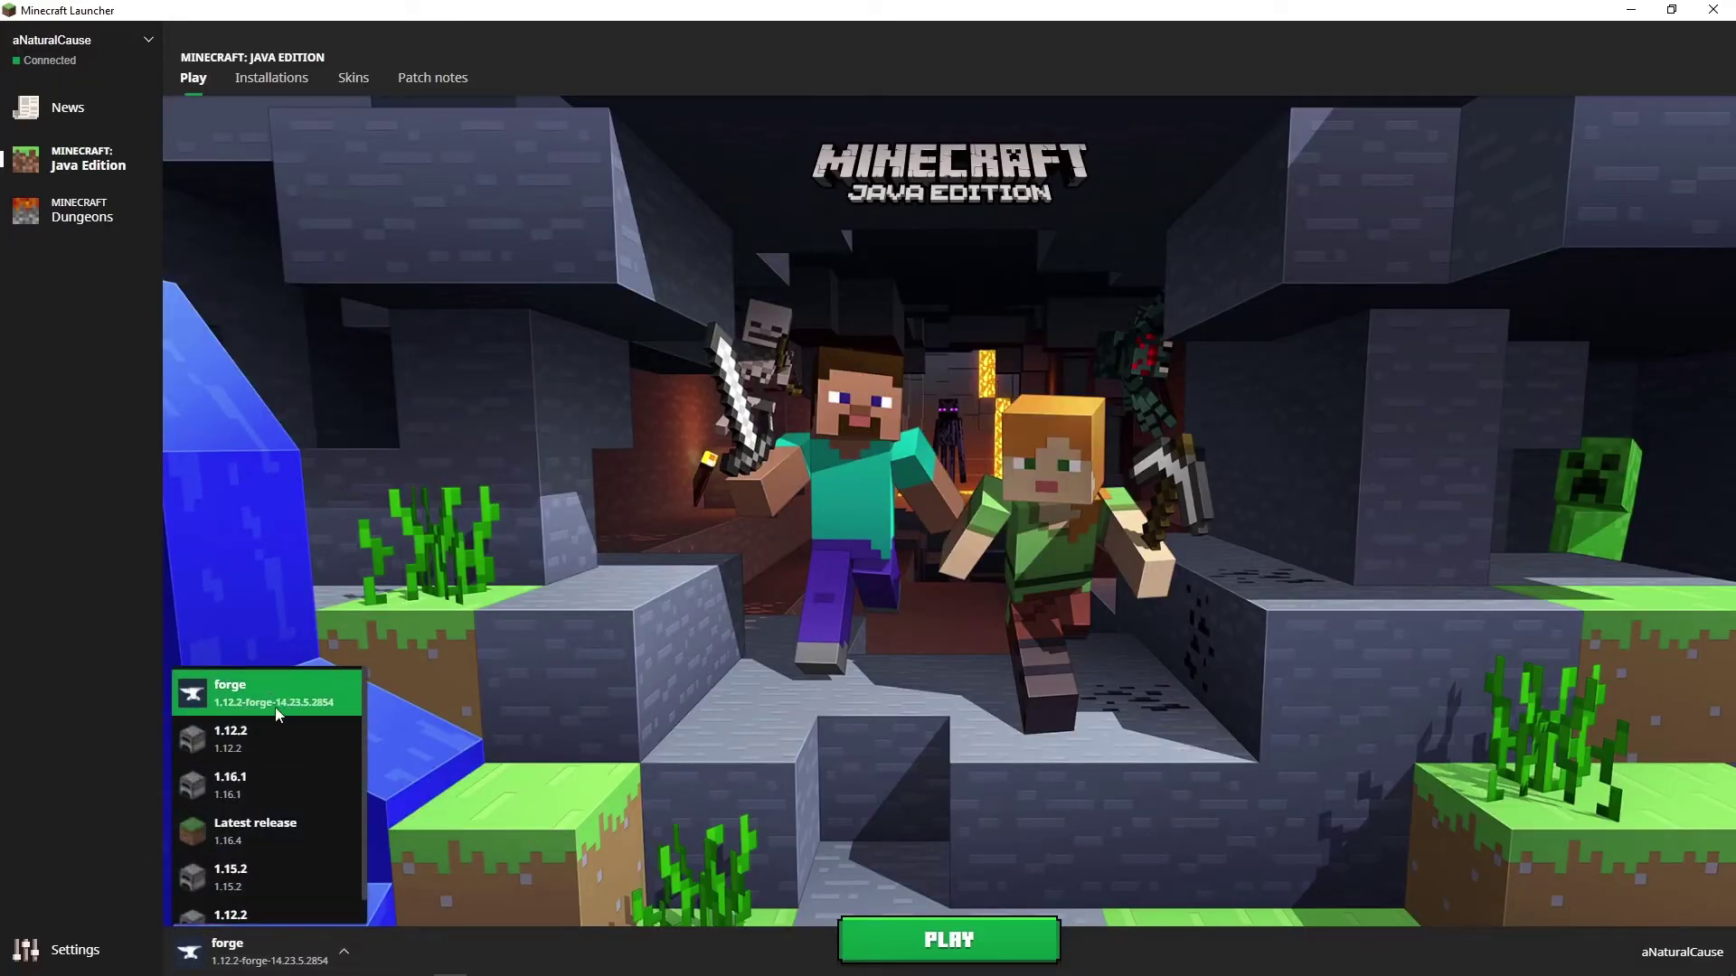
left_click(910, 971)
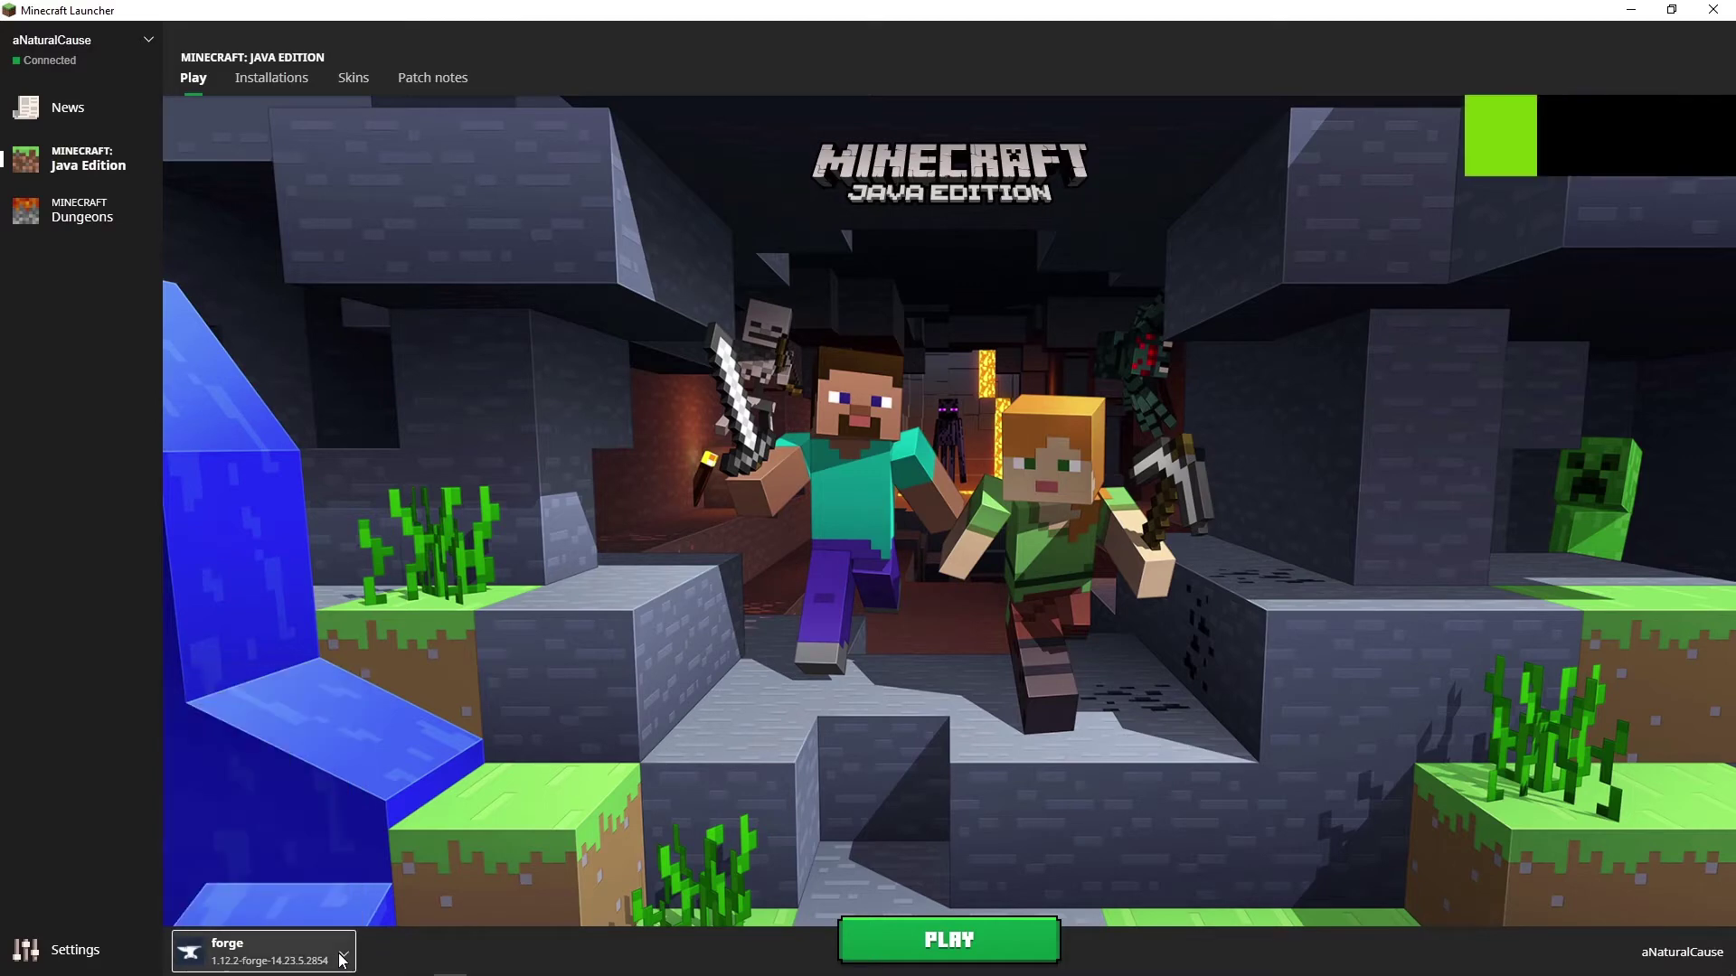
left_click(936, 945)
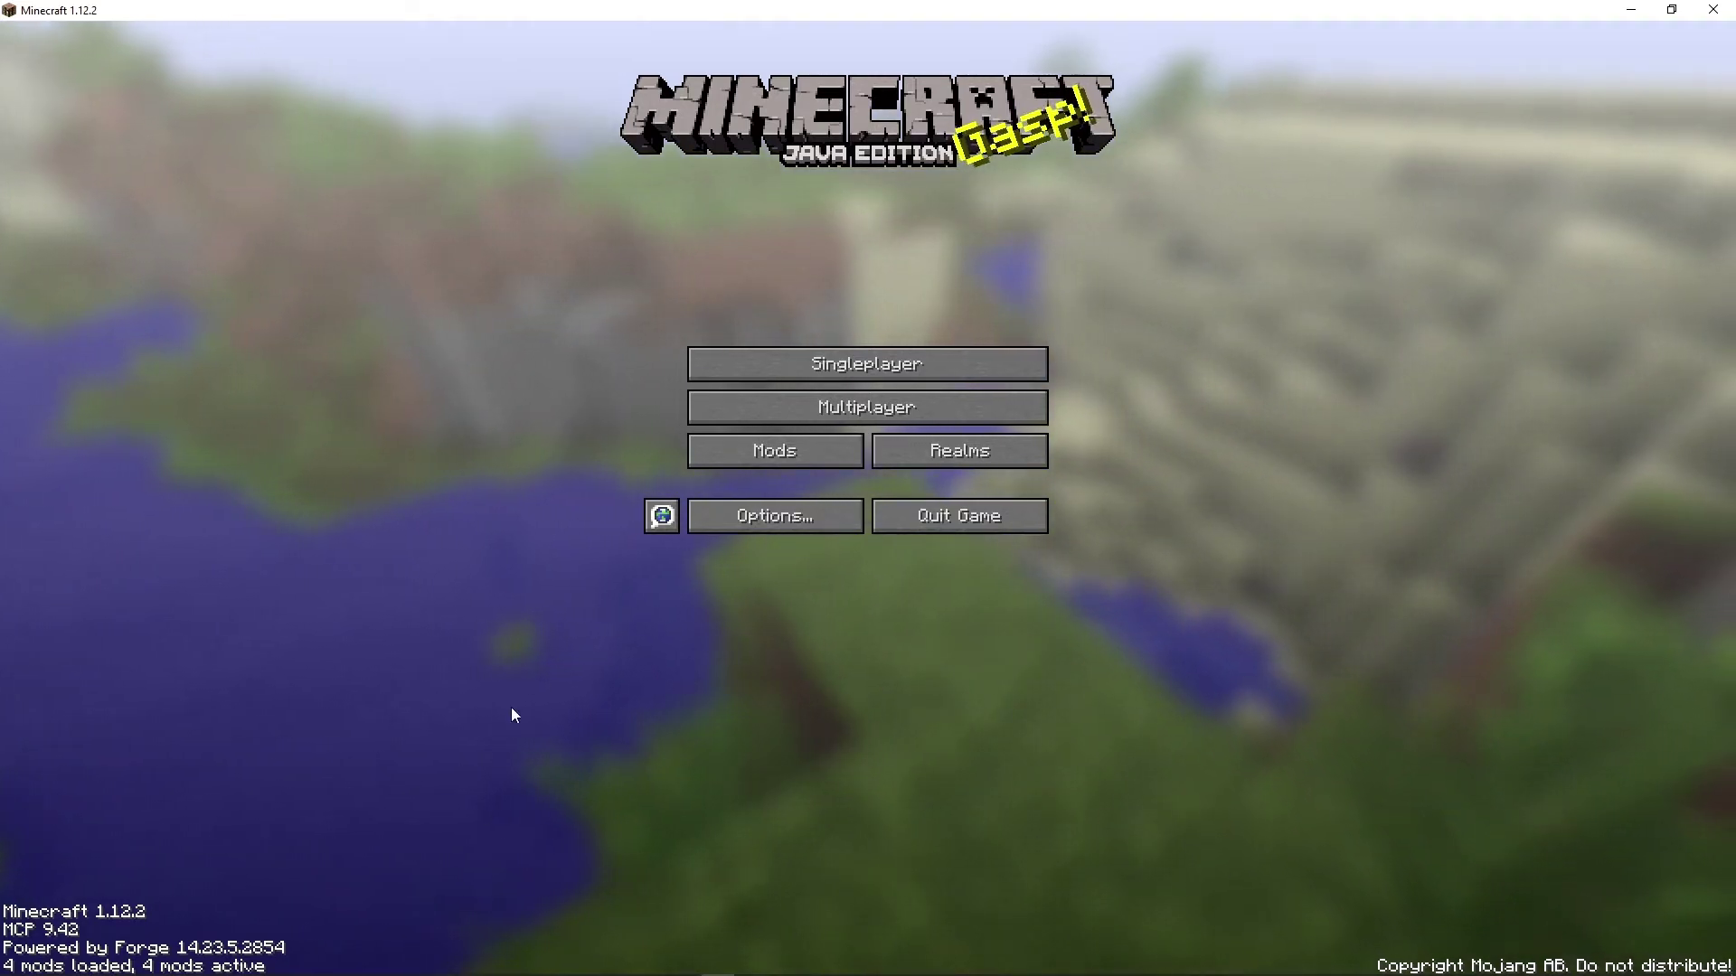
Check the mod list, then open the resource packs folder via Options > Resource Packs
left_click(776, 452)
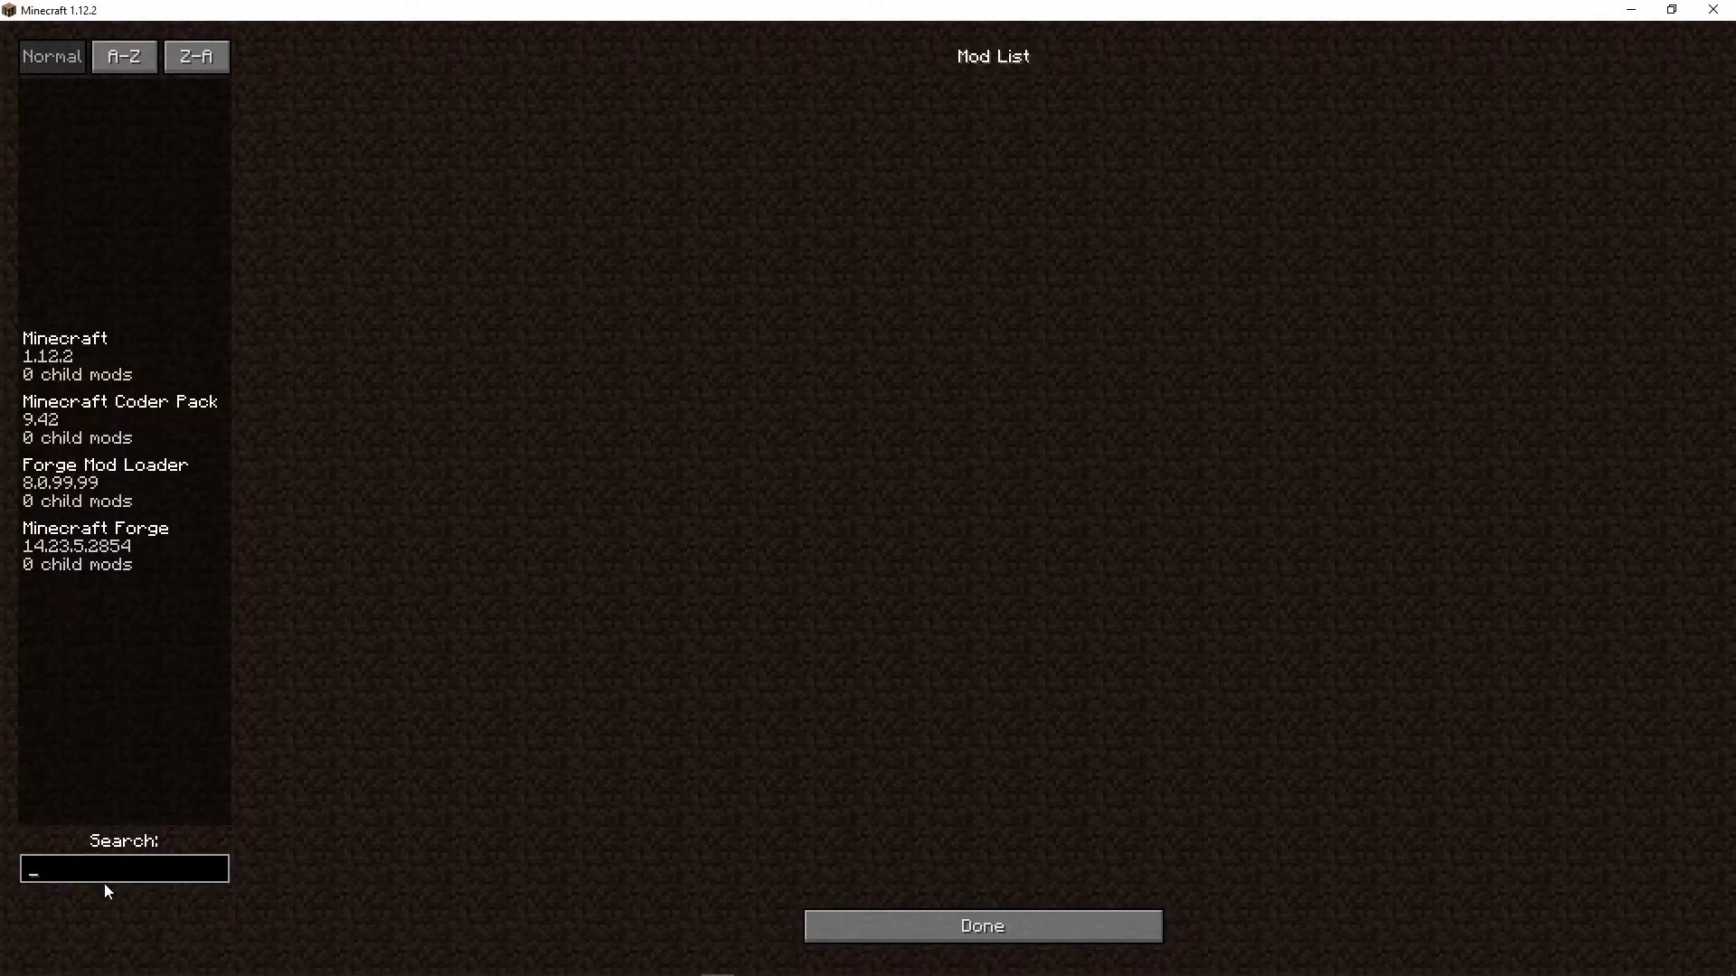
left_click(1004, 931)
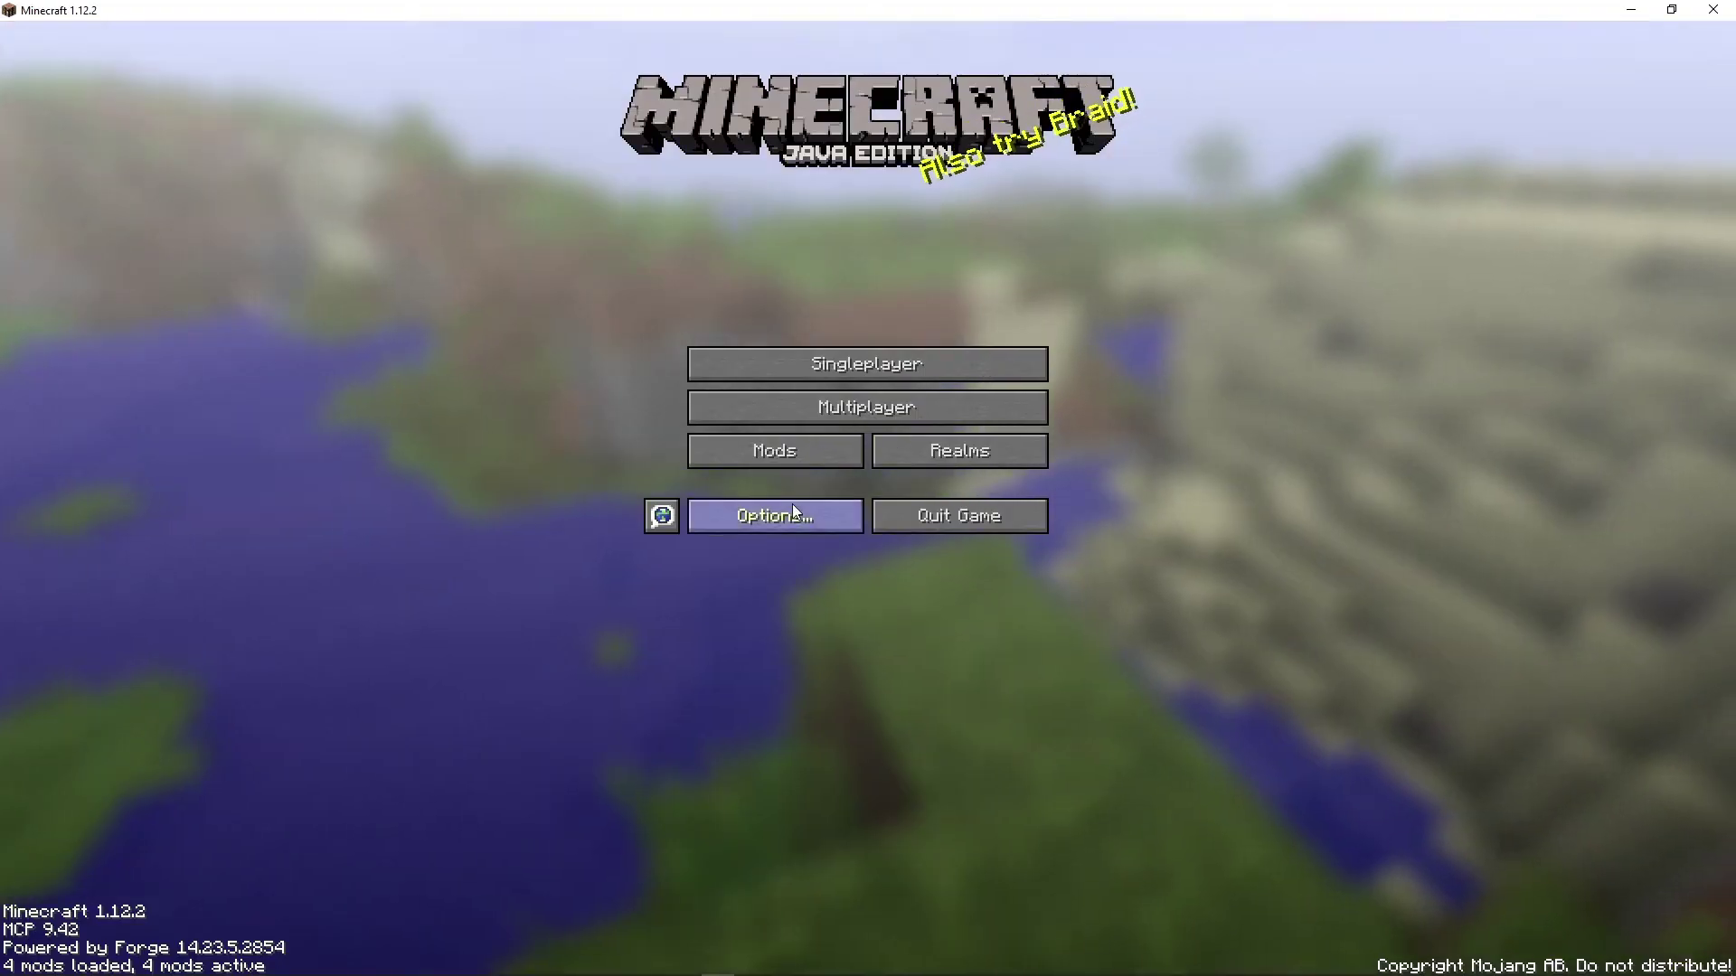
left_click(792, 503)
left_click(723, 407)
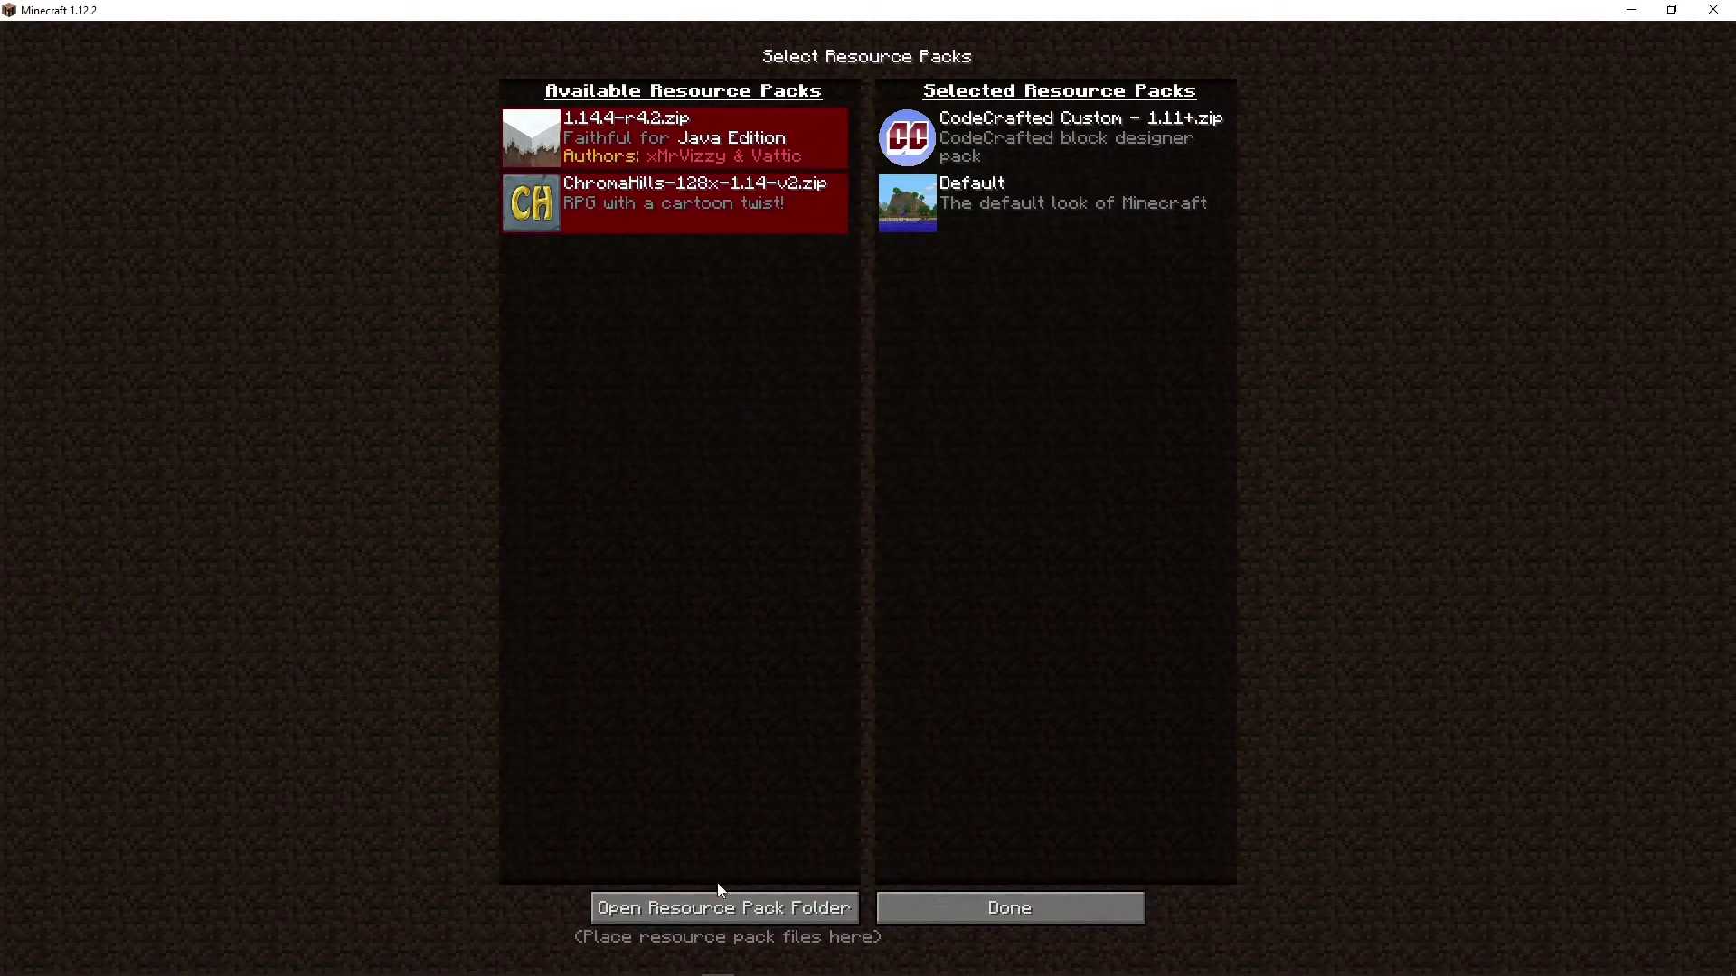
left_click(728, 908)
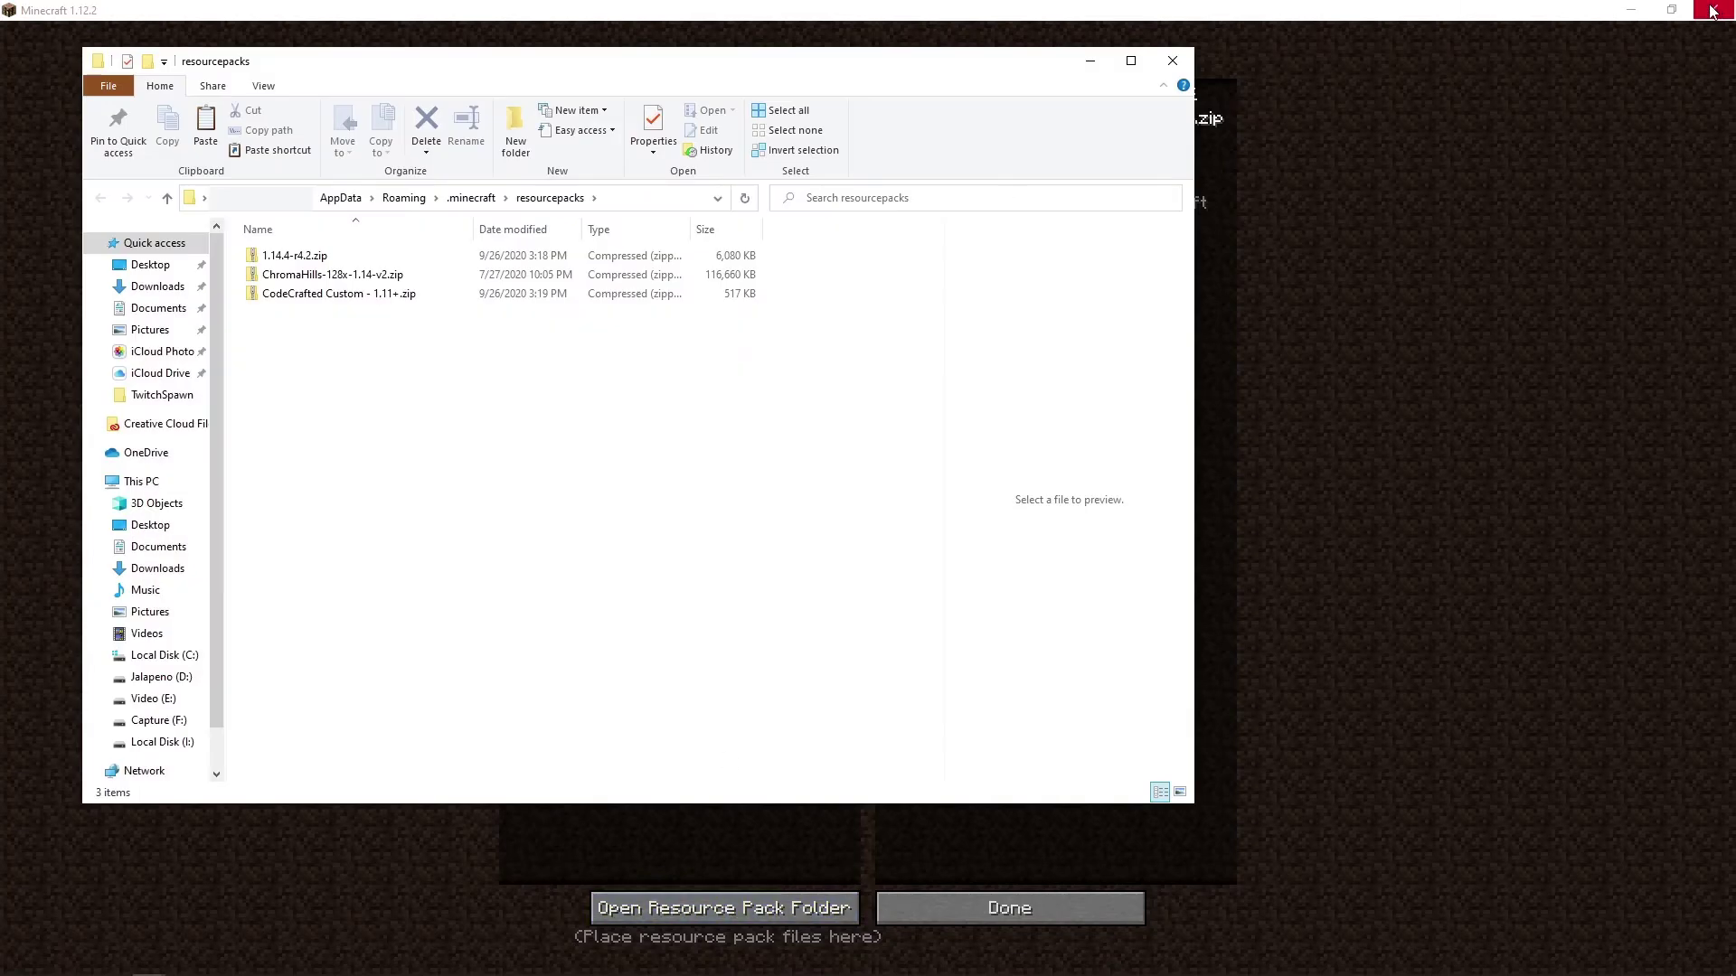
left_click(1548, 85)
left_click(1056, 920)
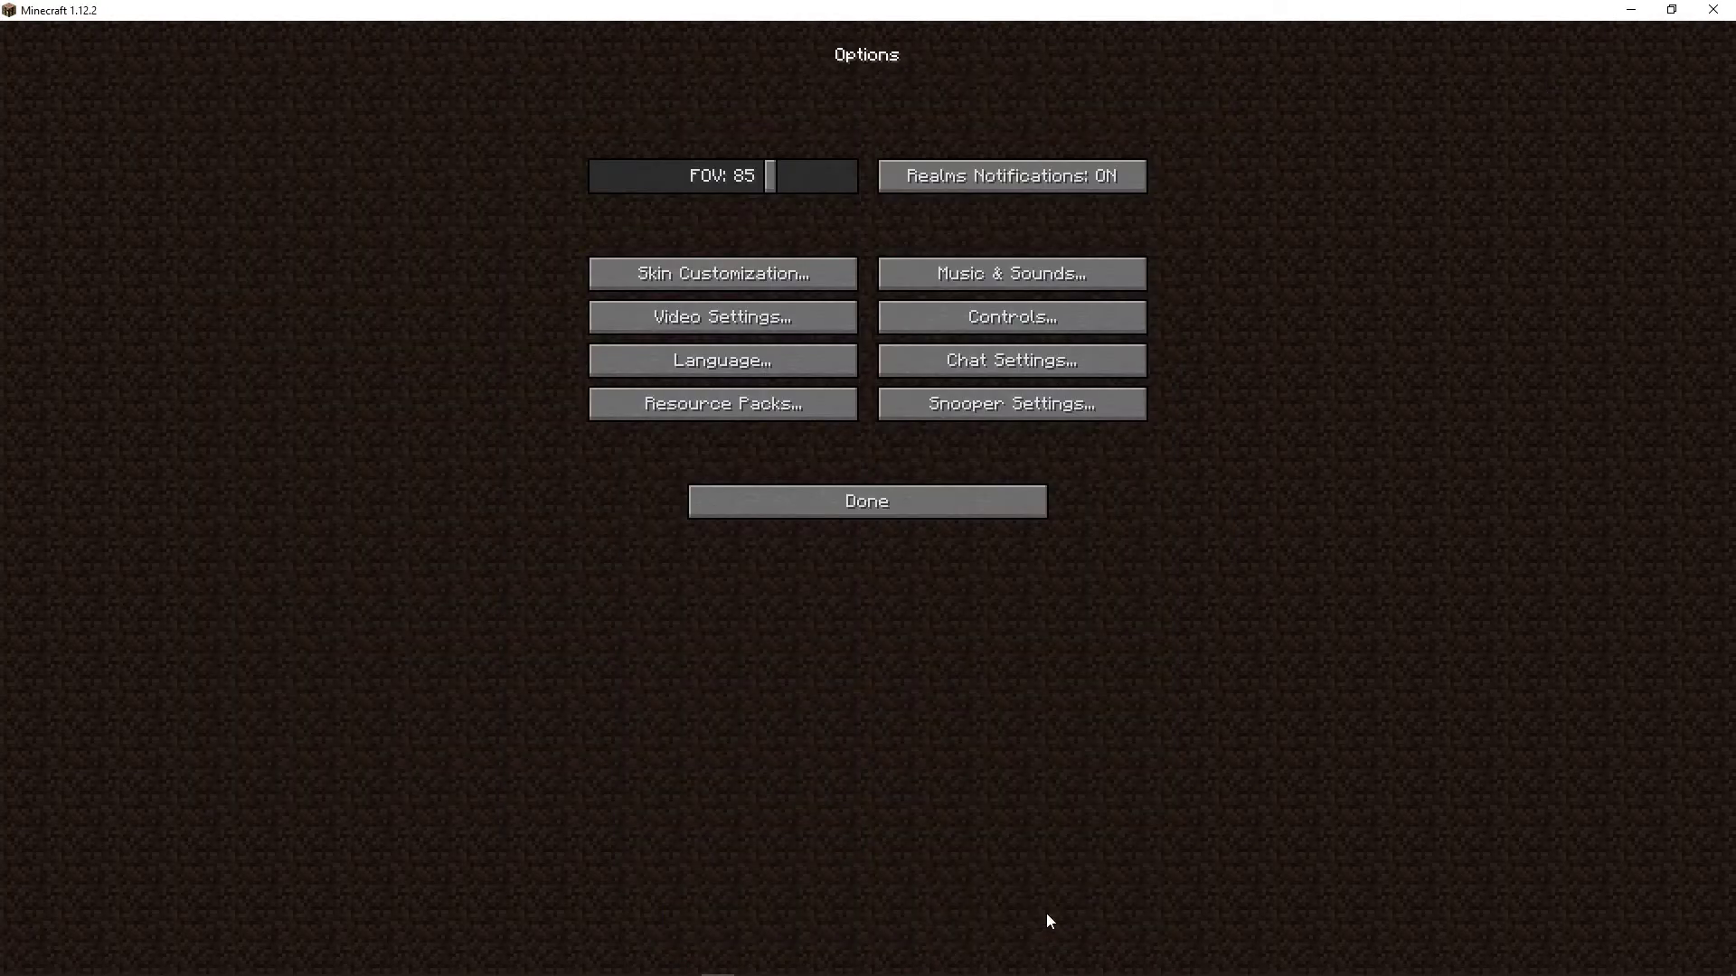
left_click(984, 506)
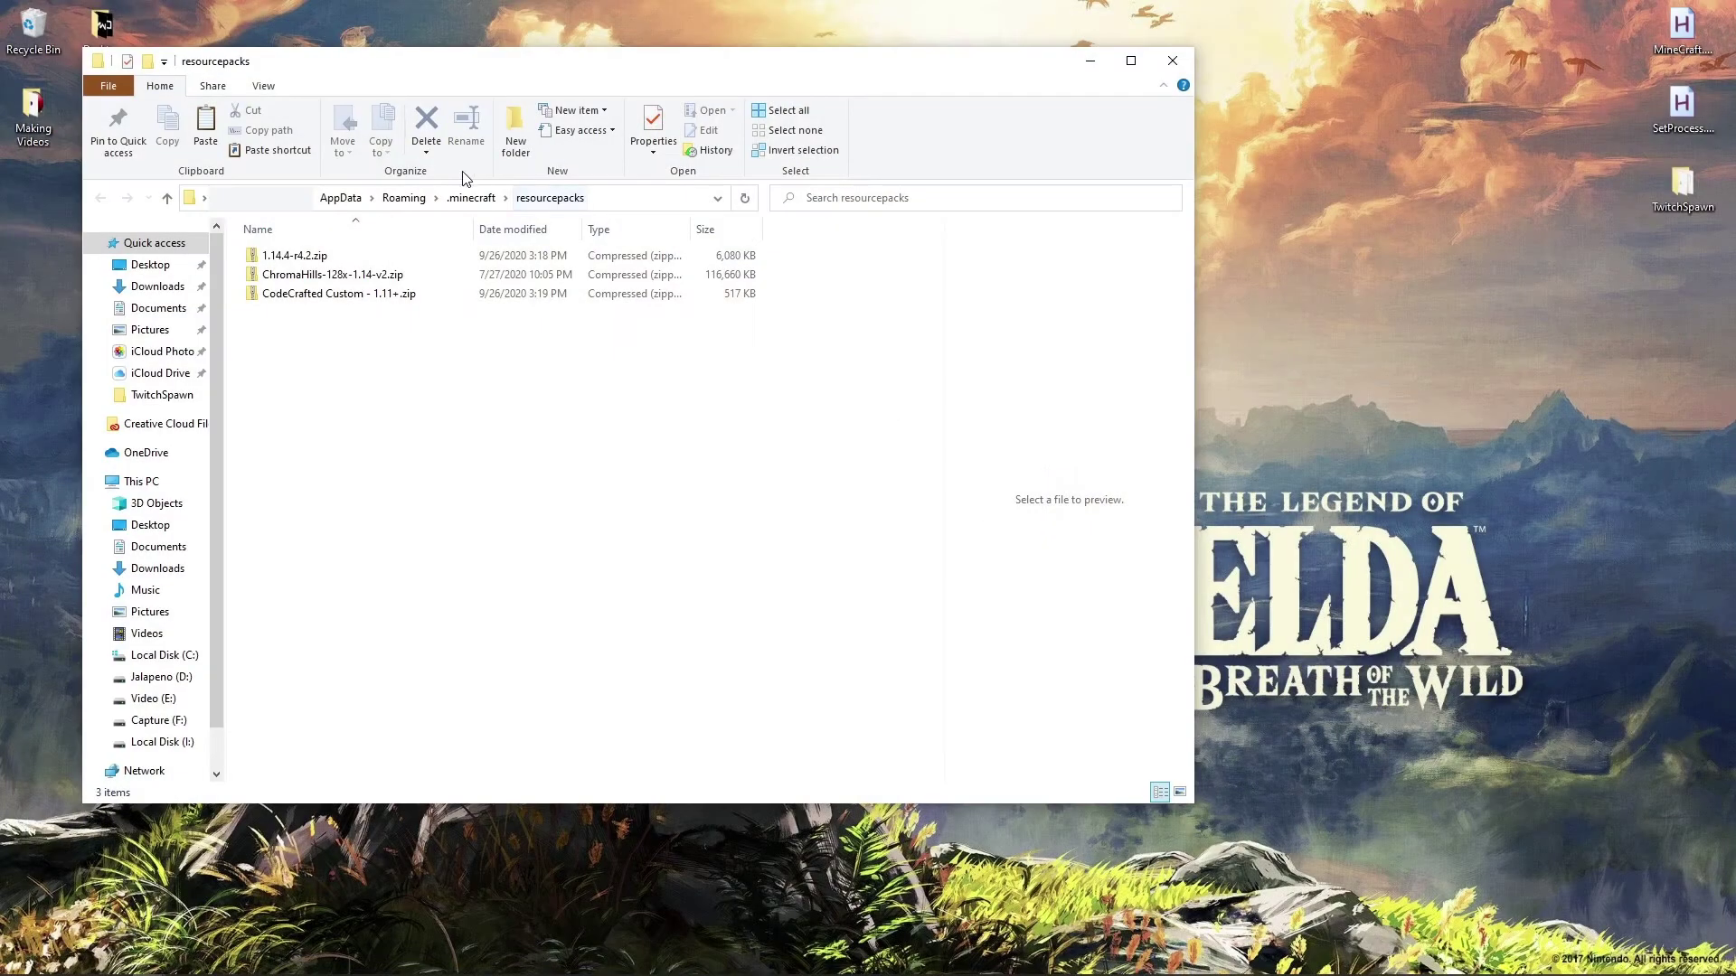
left_click(479, 197)
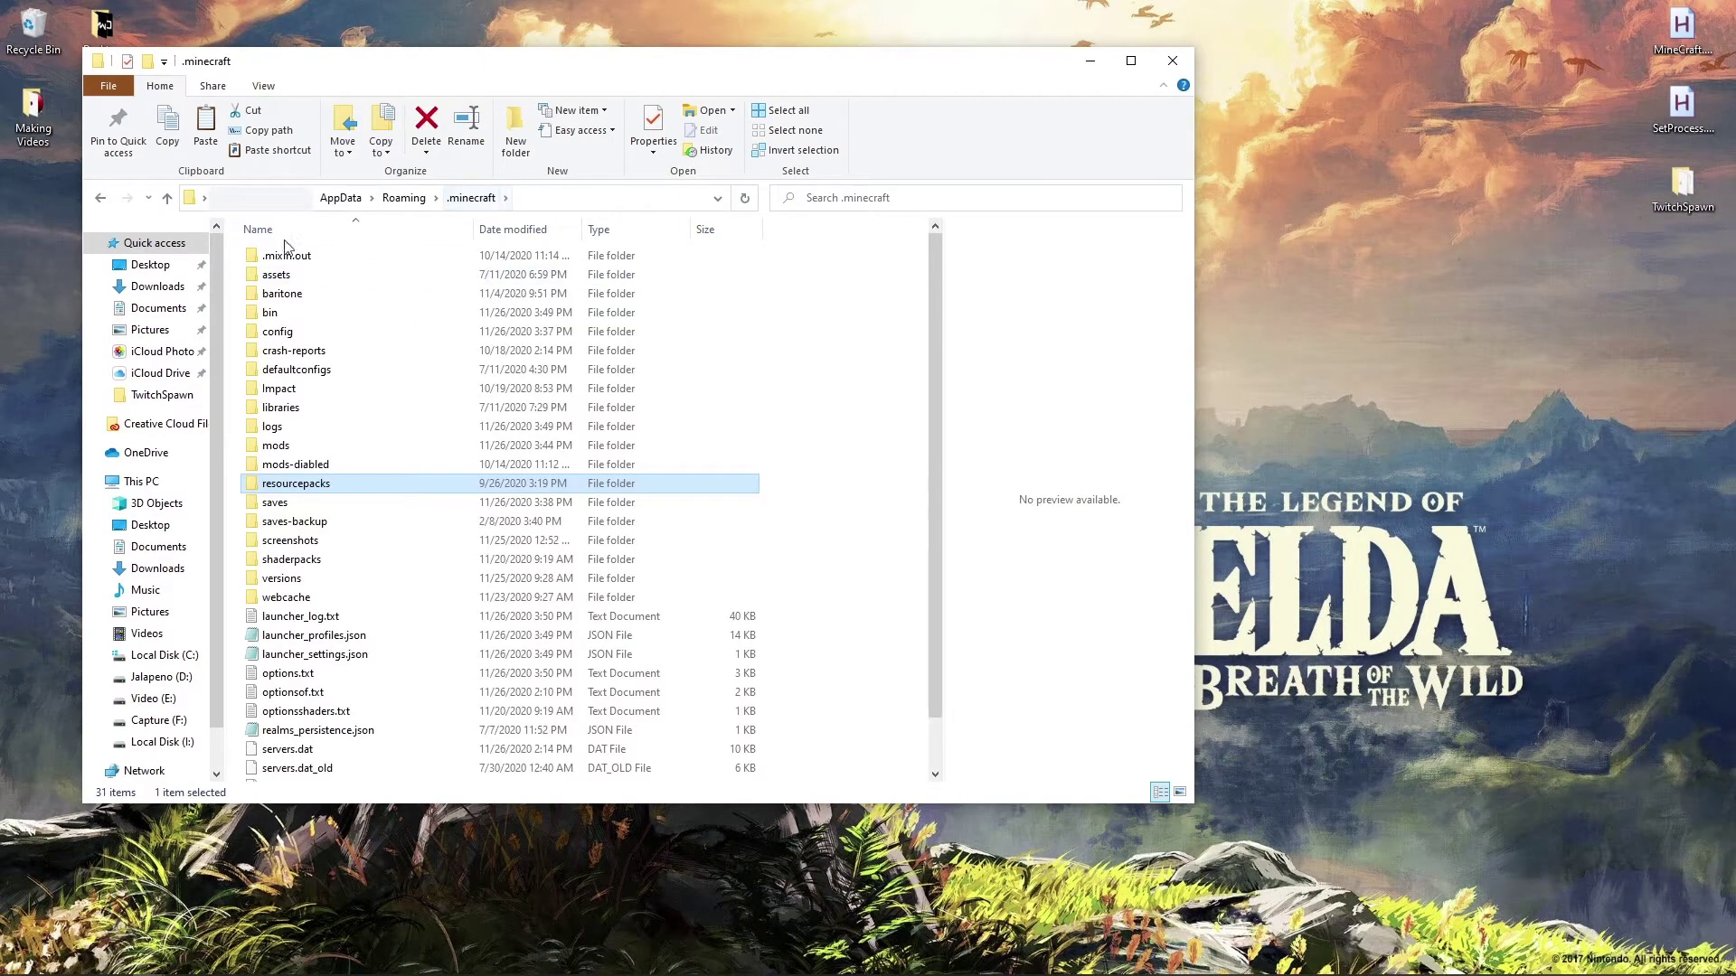
Move the OptiFine and twitchspawn_1.12.2-0.8.1 jars into the .minecraft mods folder
double_click(301, 452)
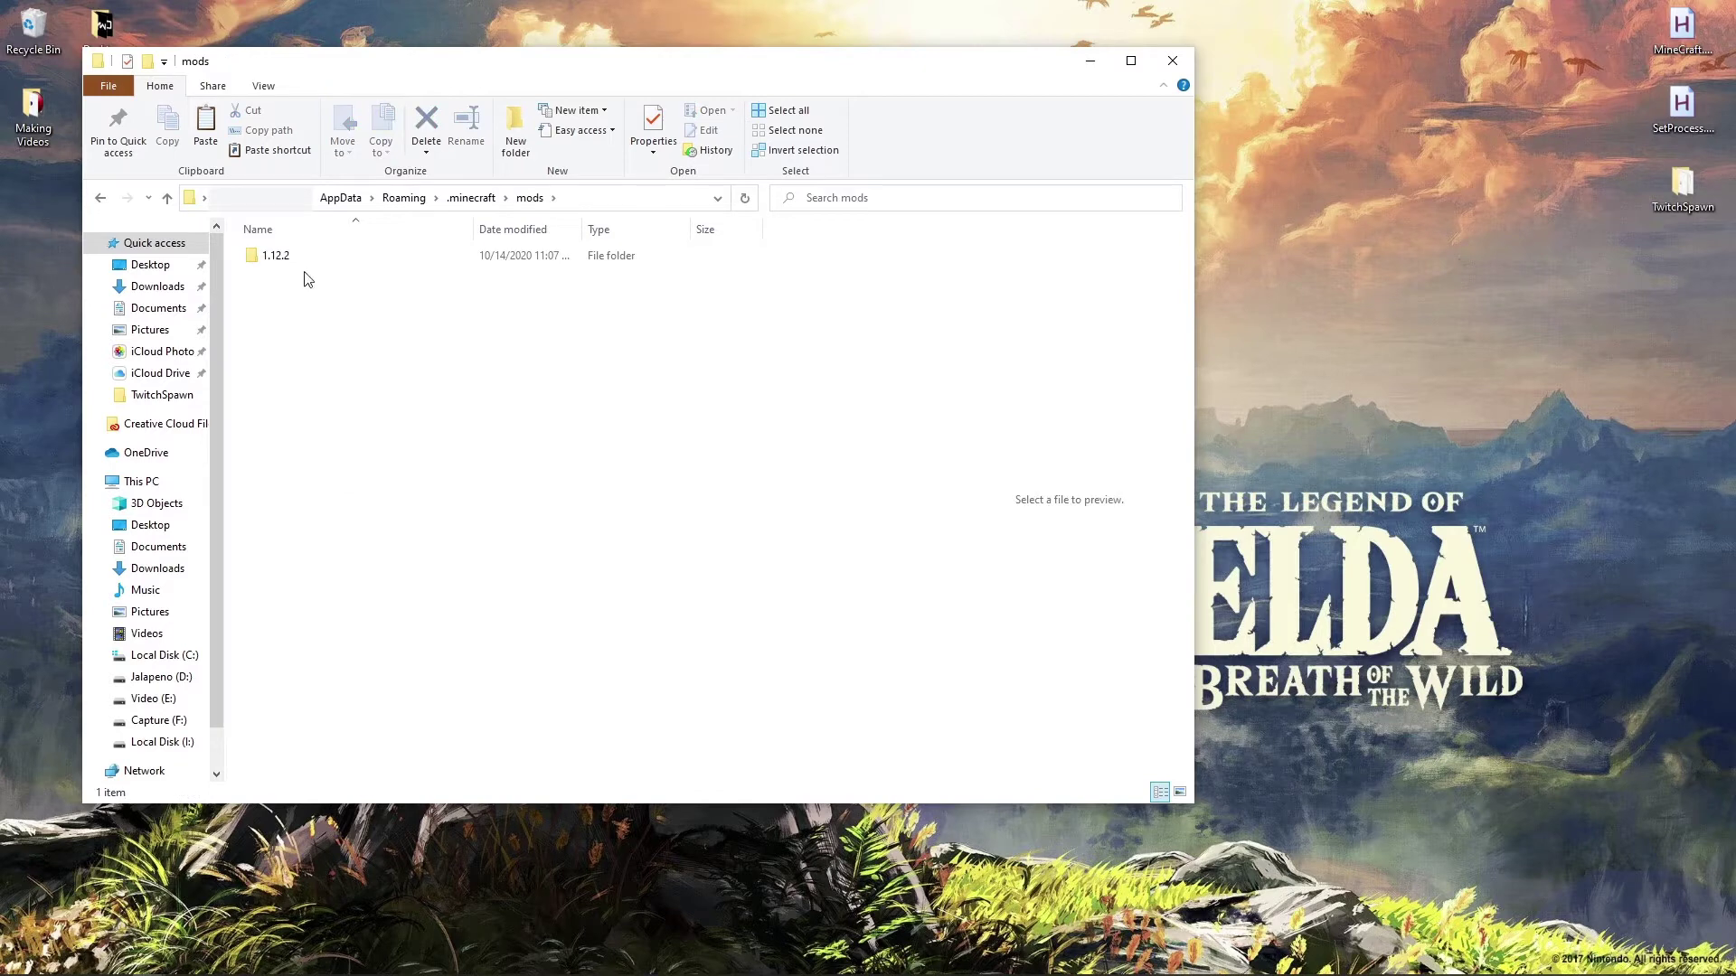
double_click(1681, 186)
left_click_drag(886, 54, 1461, 202)
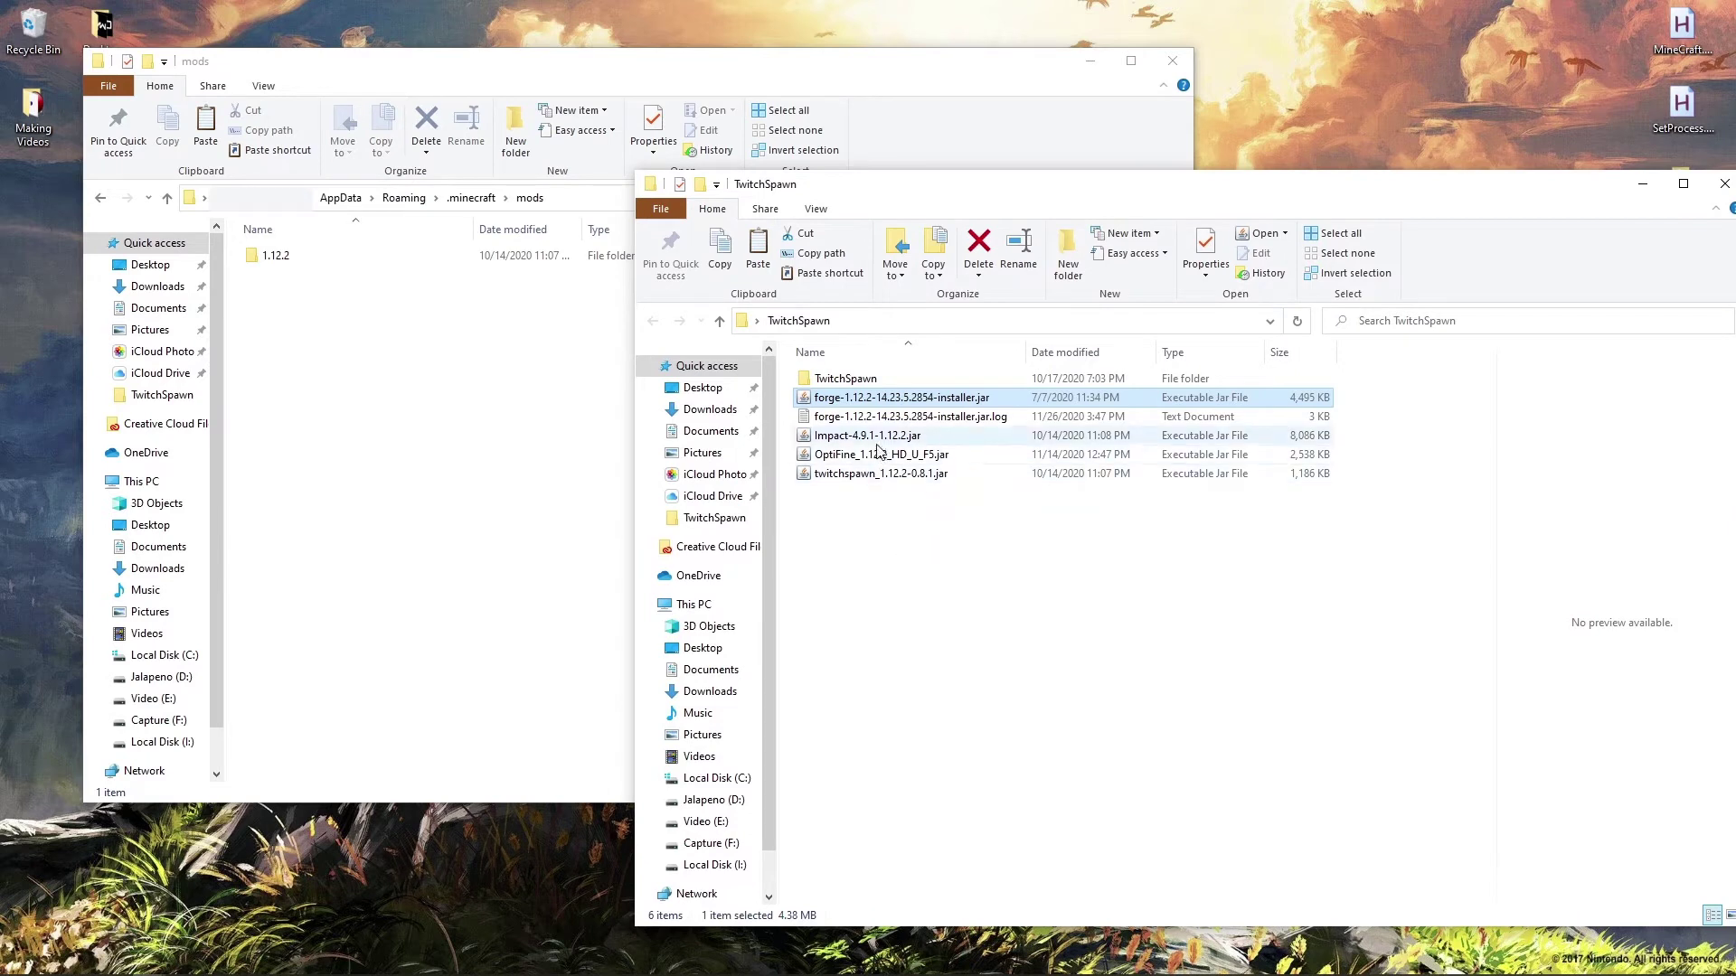
left_click_drag(878, 456, 392, 458)
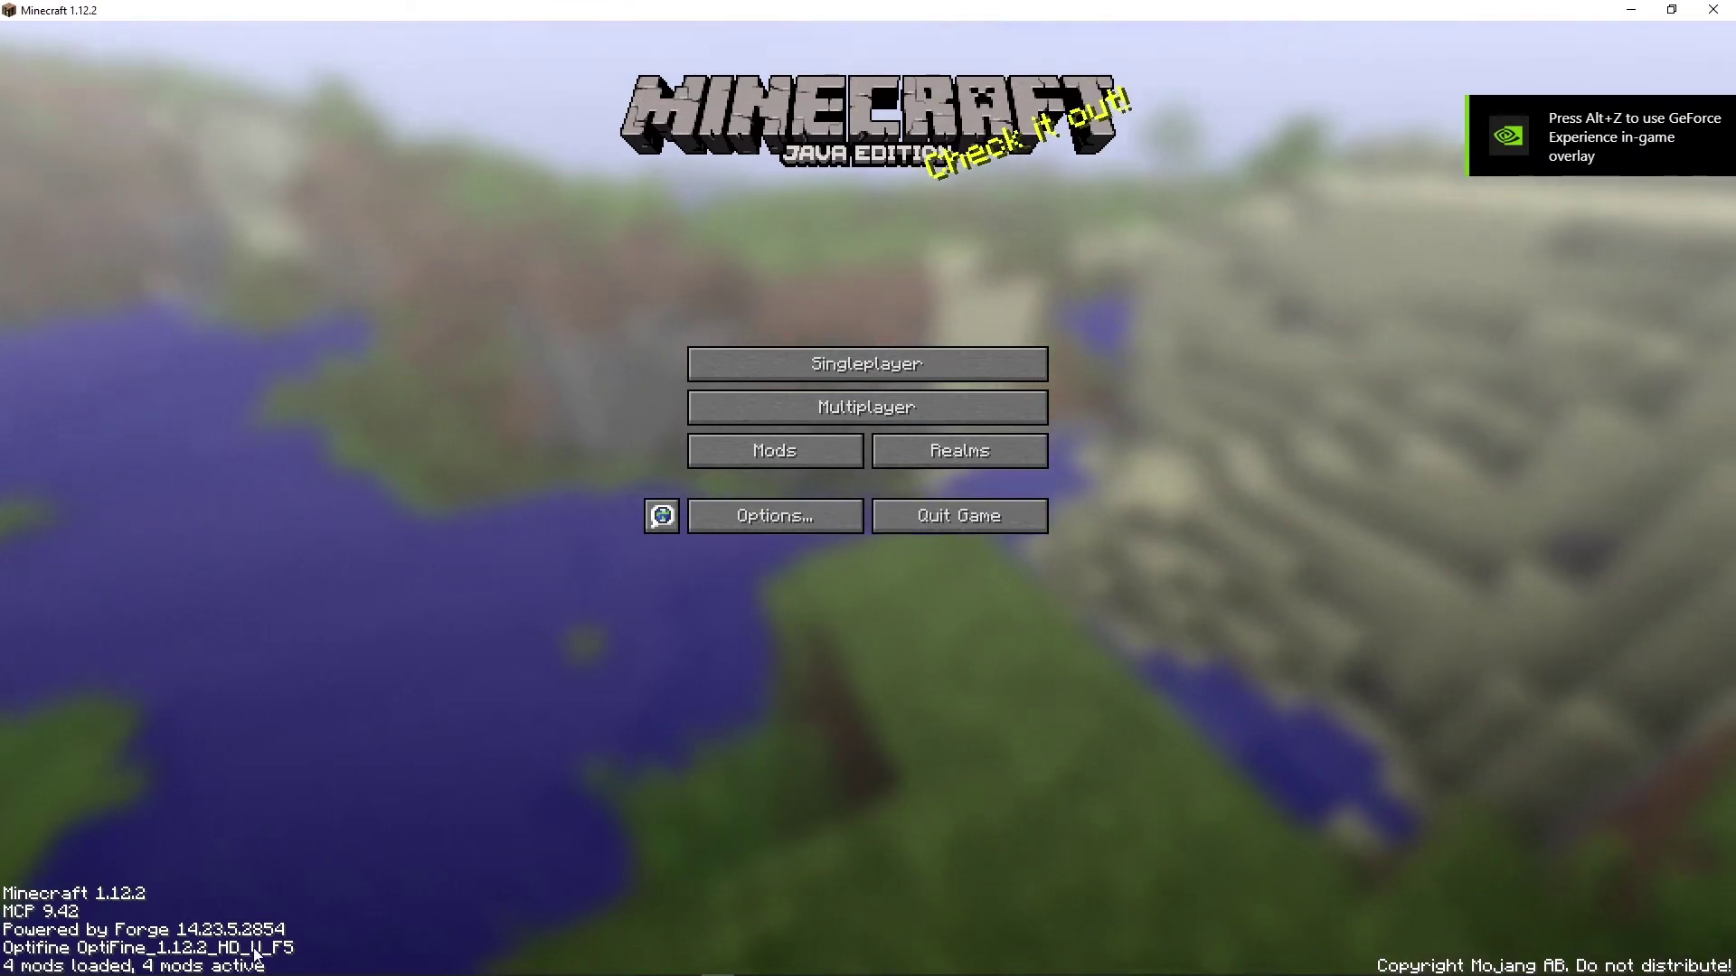
left_click(971, 515)
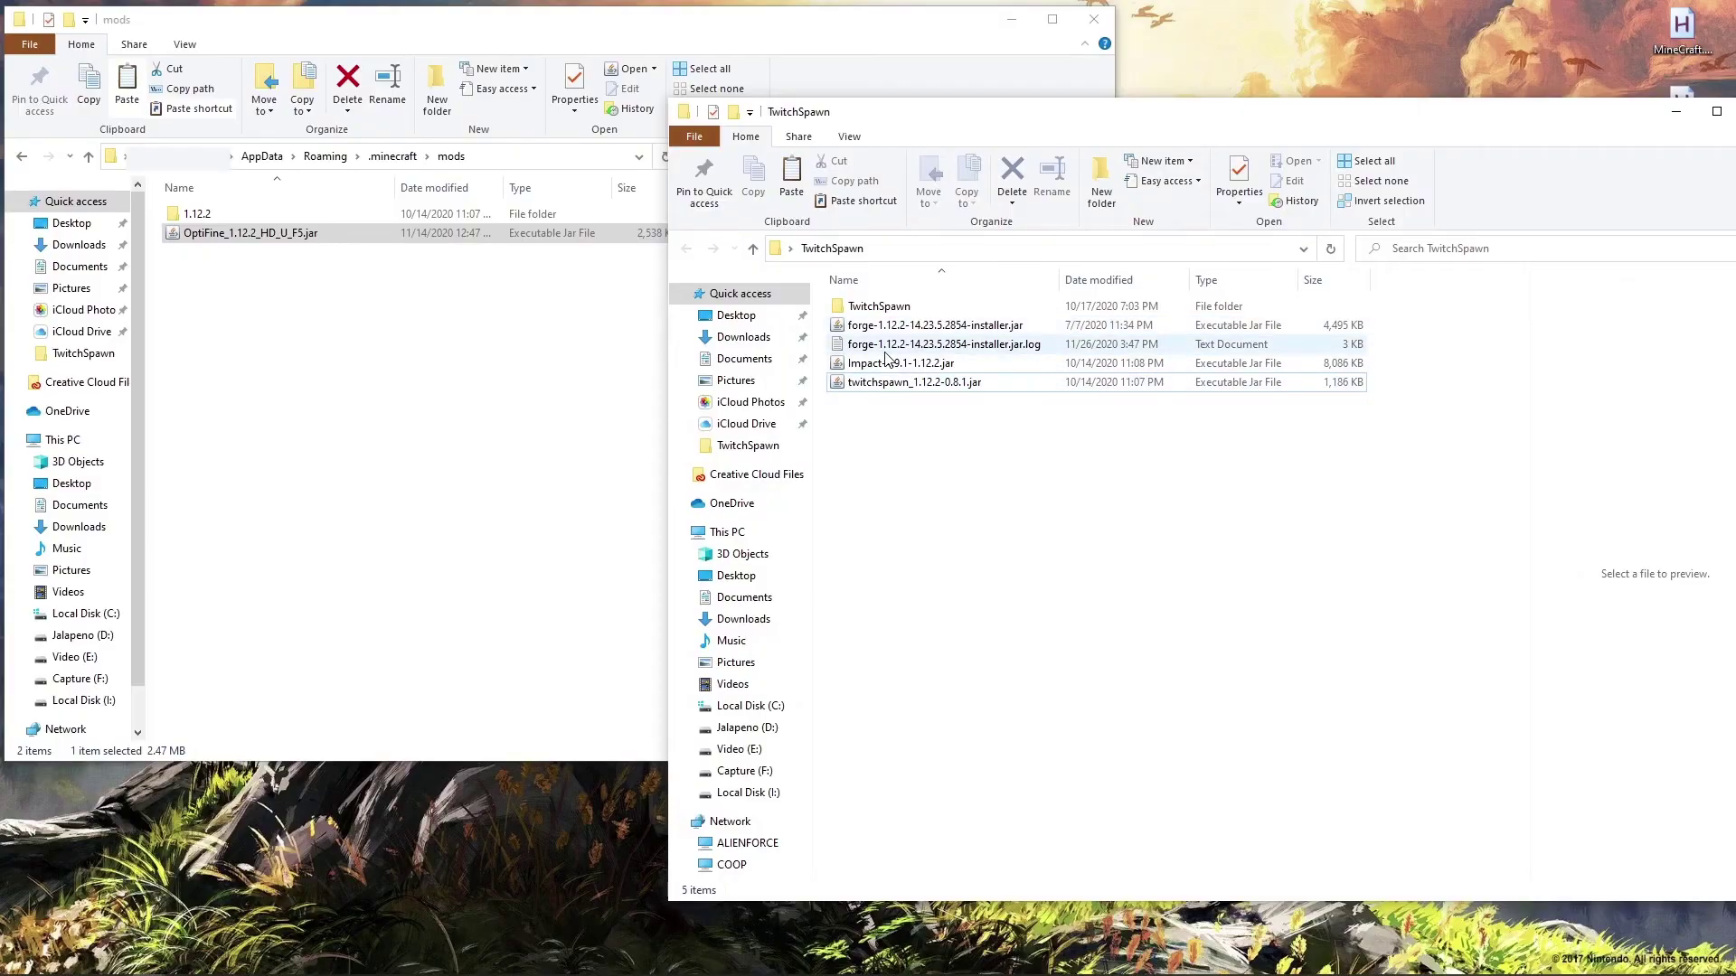
left_click_drag(884, 389, 303, 432)
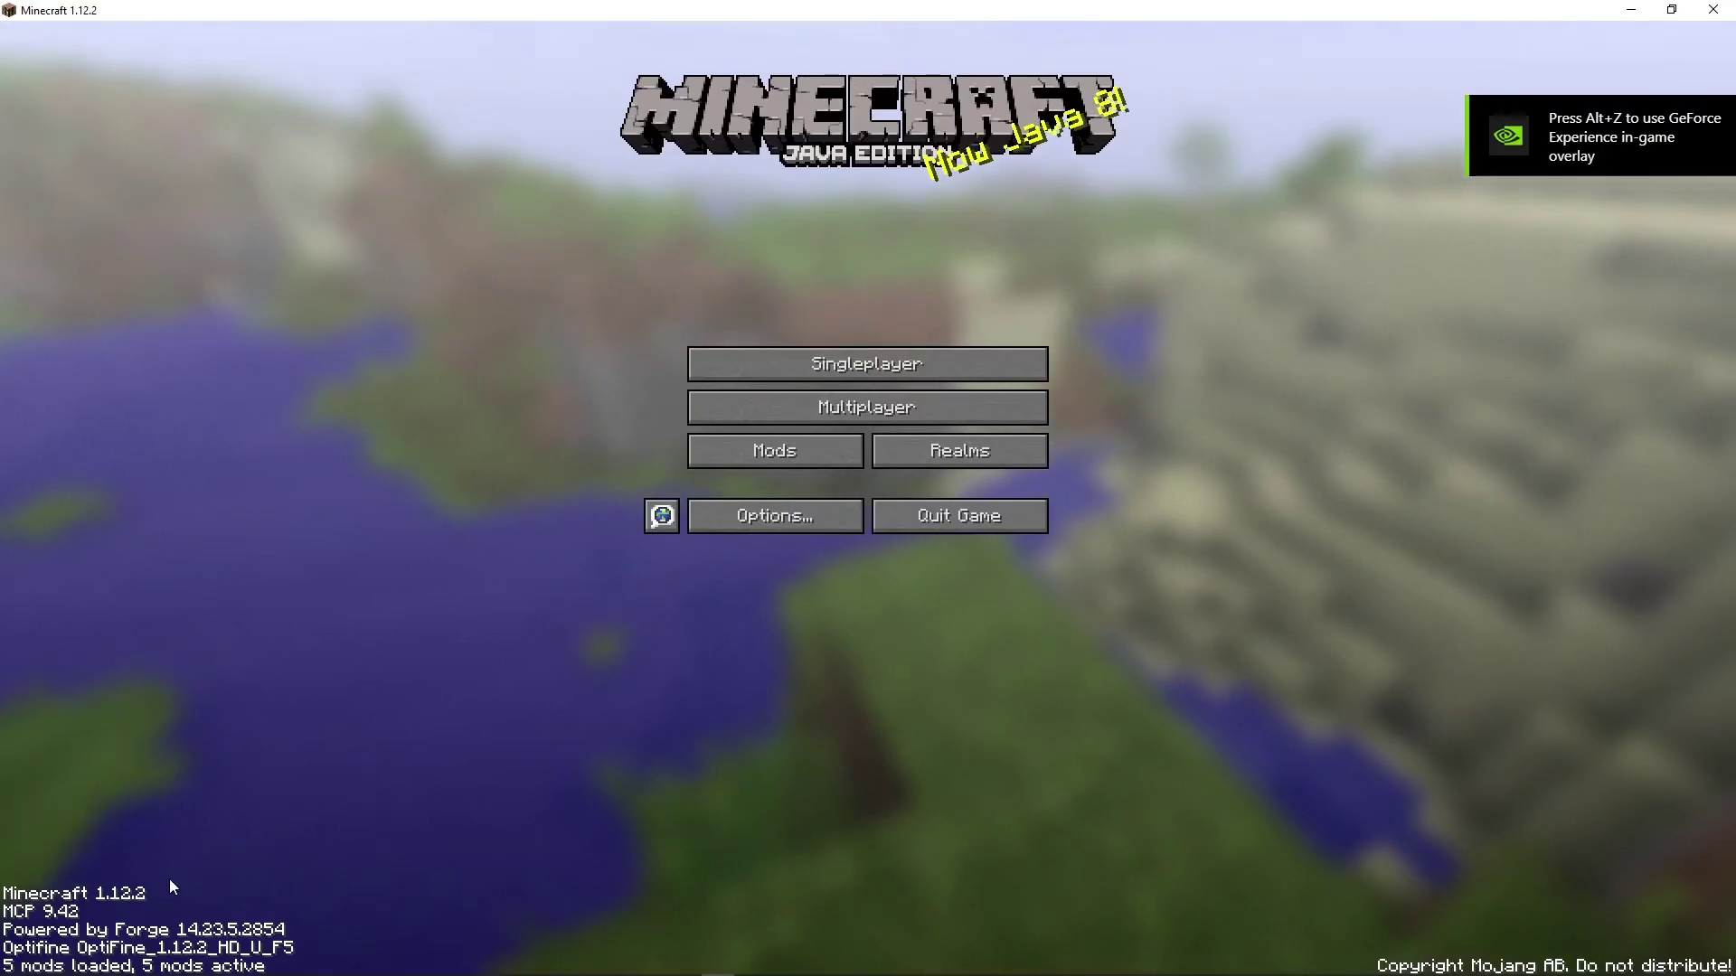
Confirm TwitchSpawn 0.8.1 is listed among the loaded mods
left_click(811, 452)
left_click(141, 336)
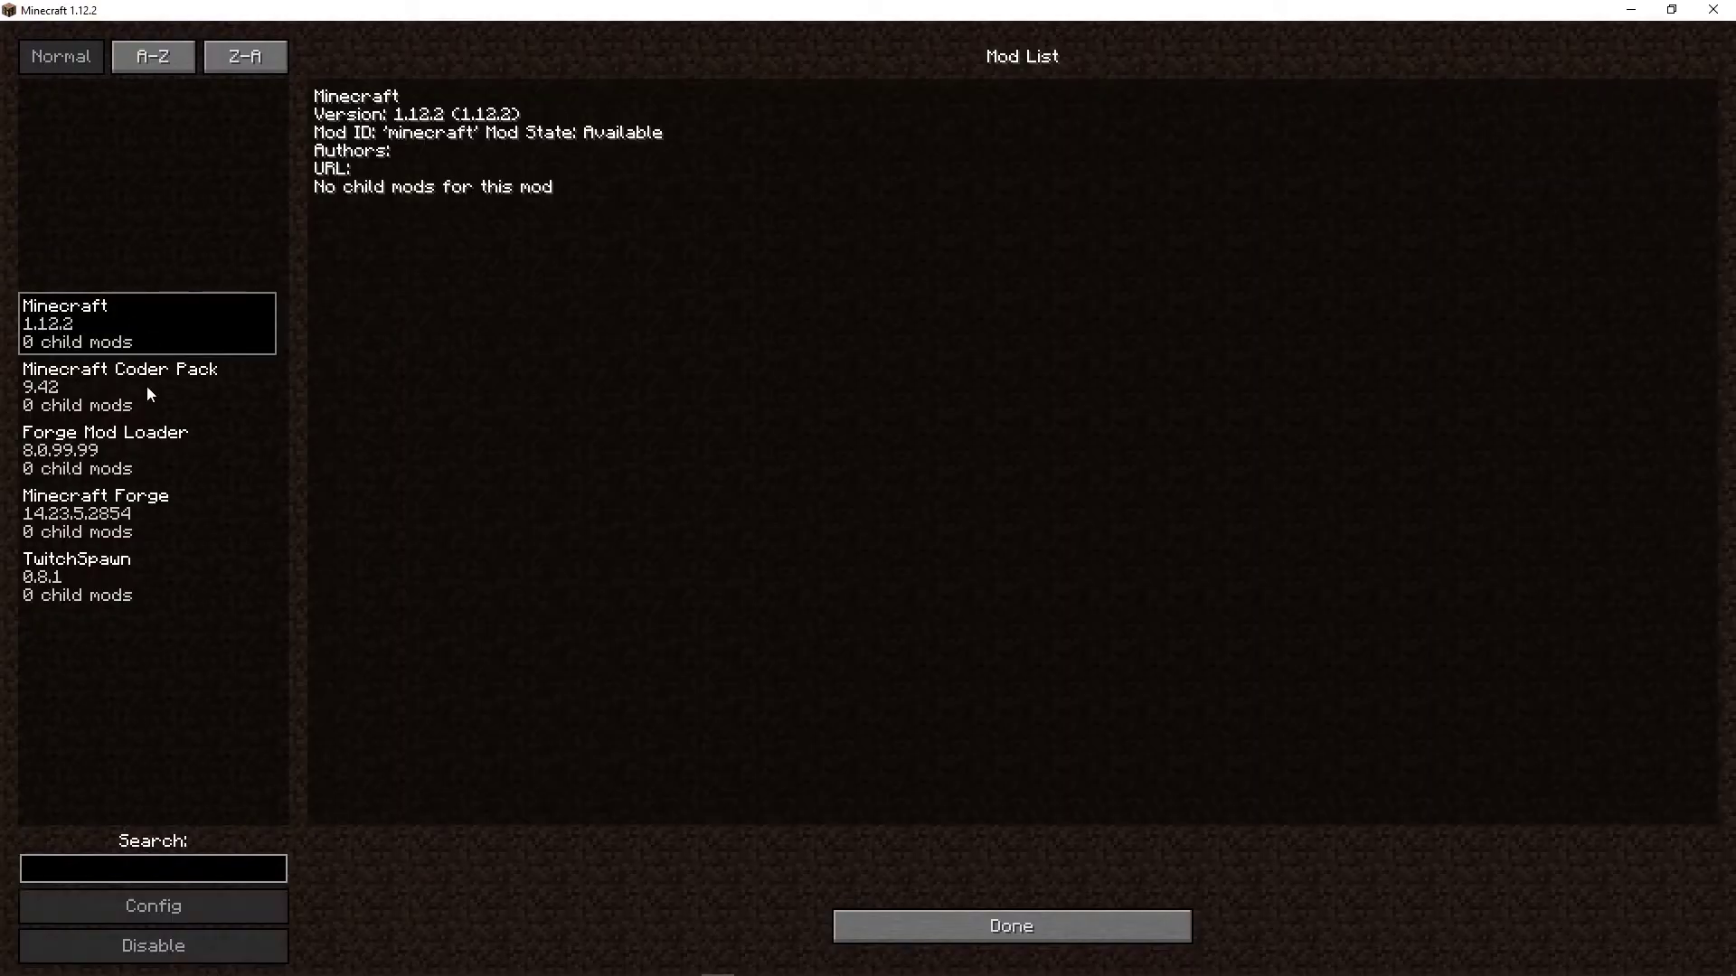
left_click(132, 449)
left_click(124, 506)
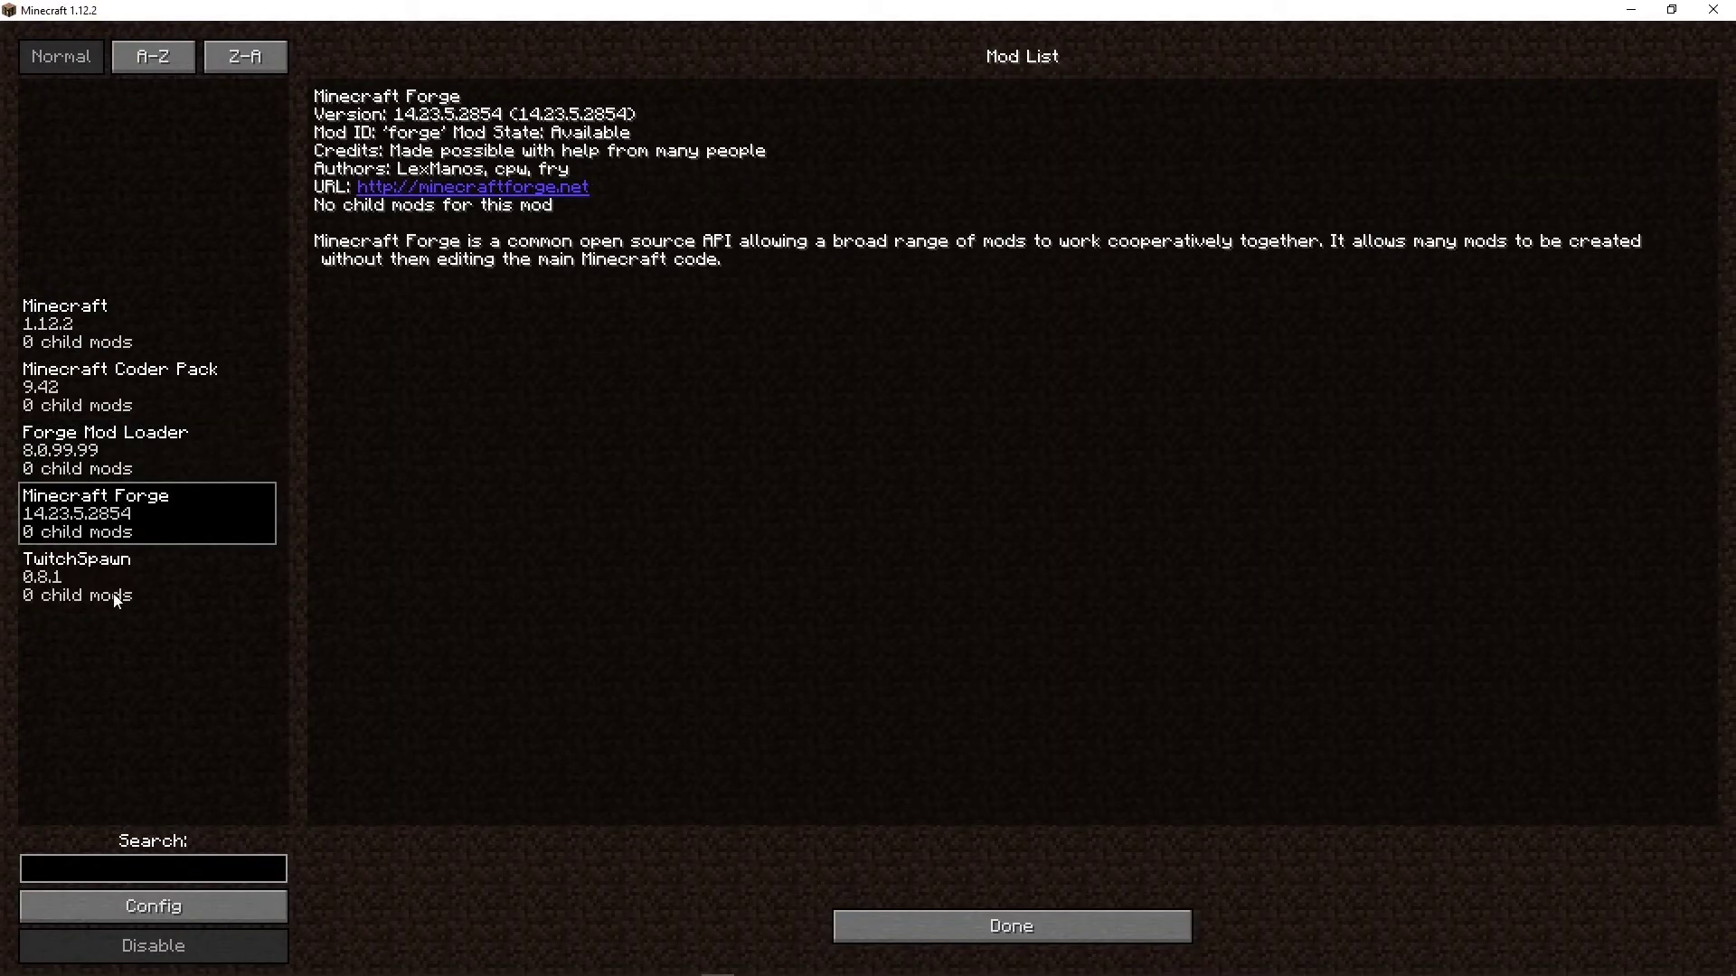
left_click(118, 593)
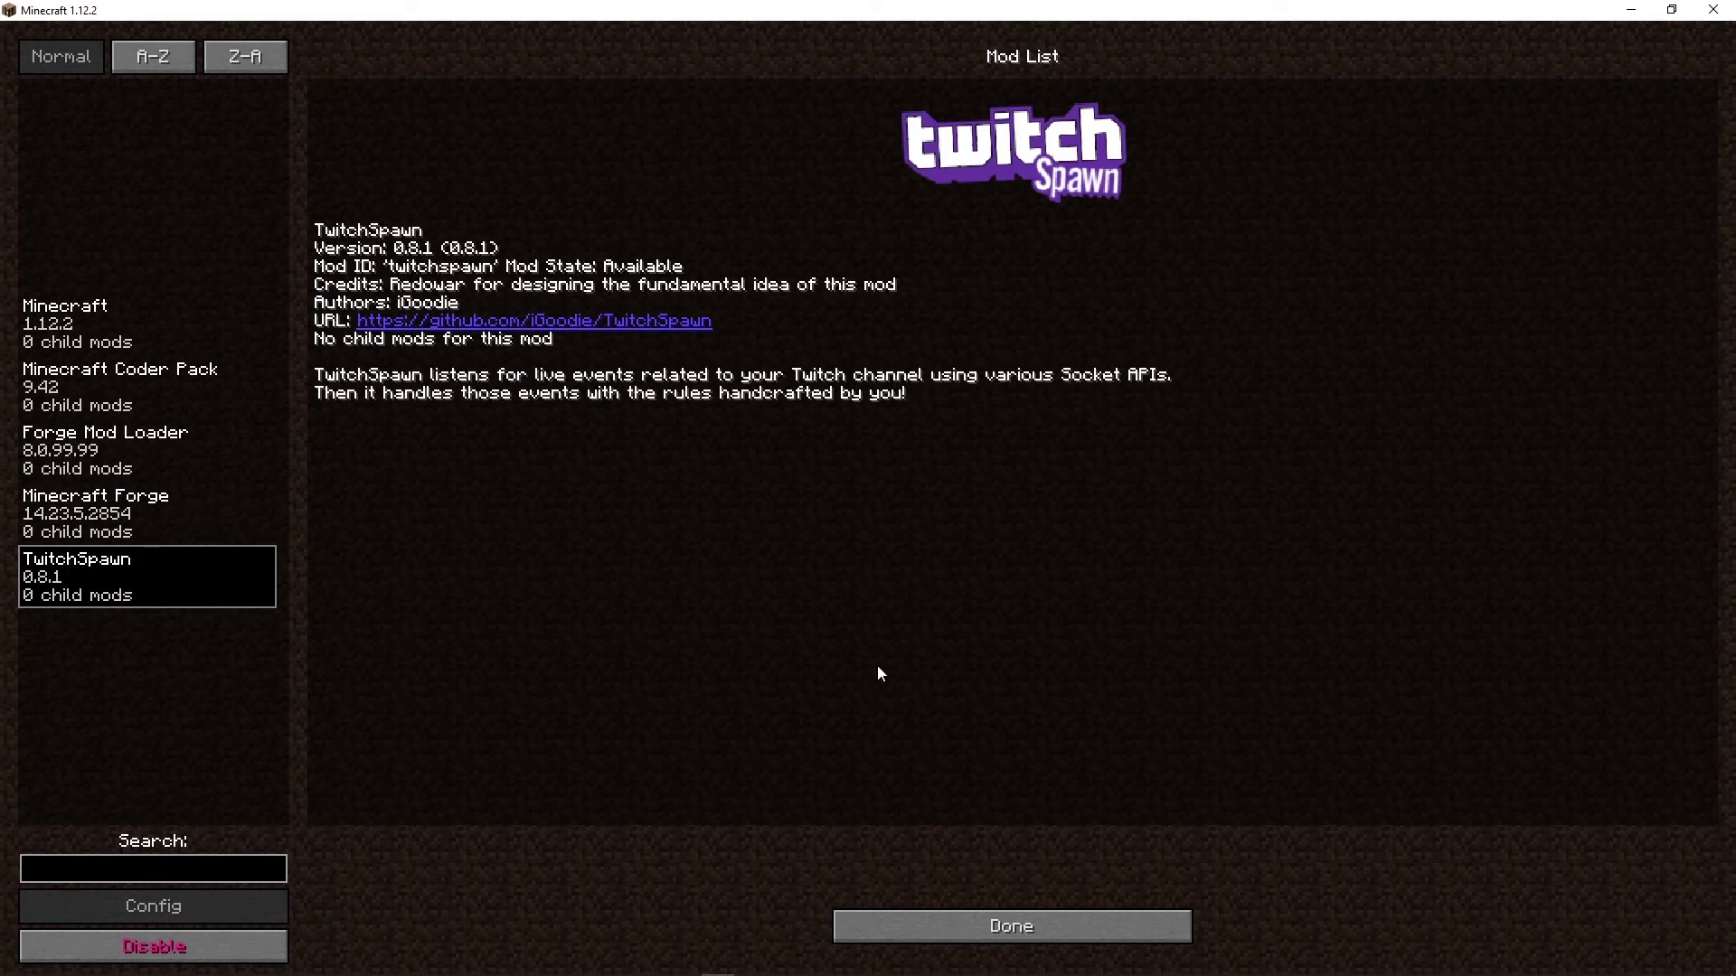
left_click(1037, 919)
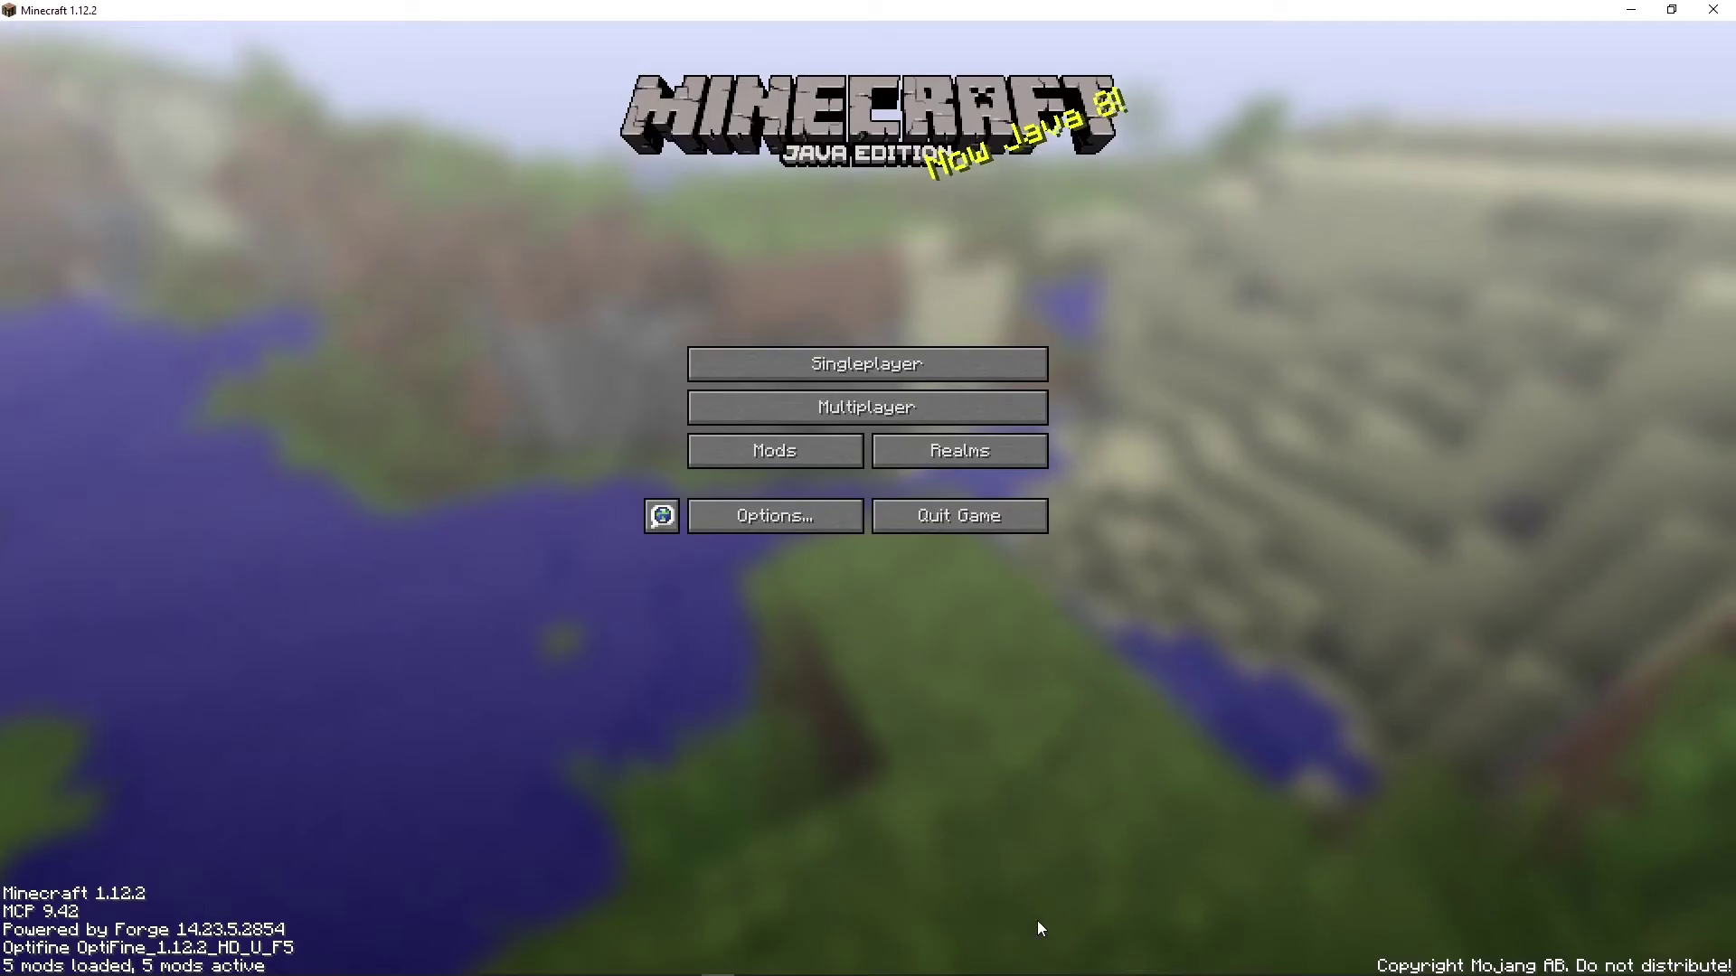
Load the MyTwitch world, run /twitchspawn start, then save and quit to title
left_click(900, 364)
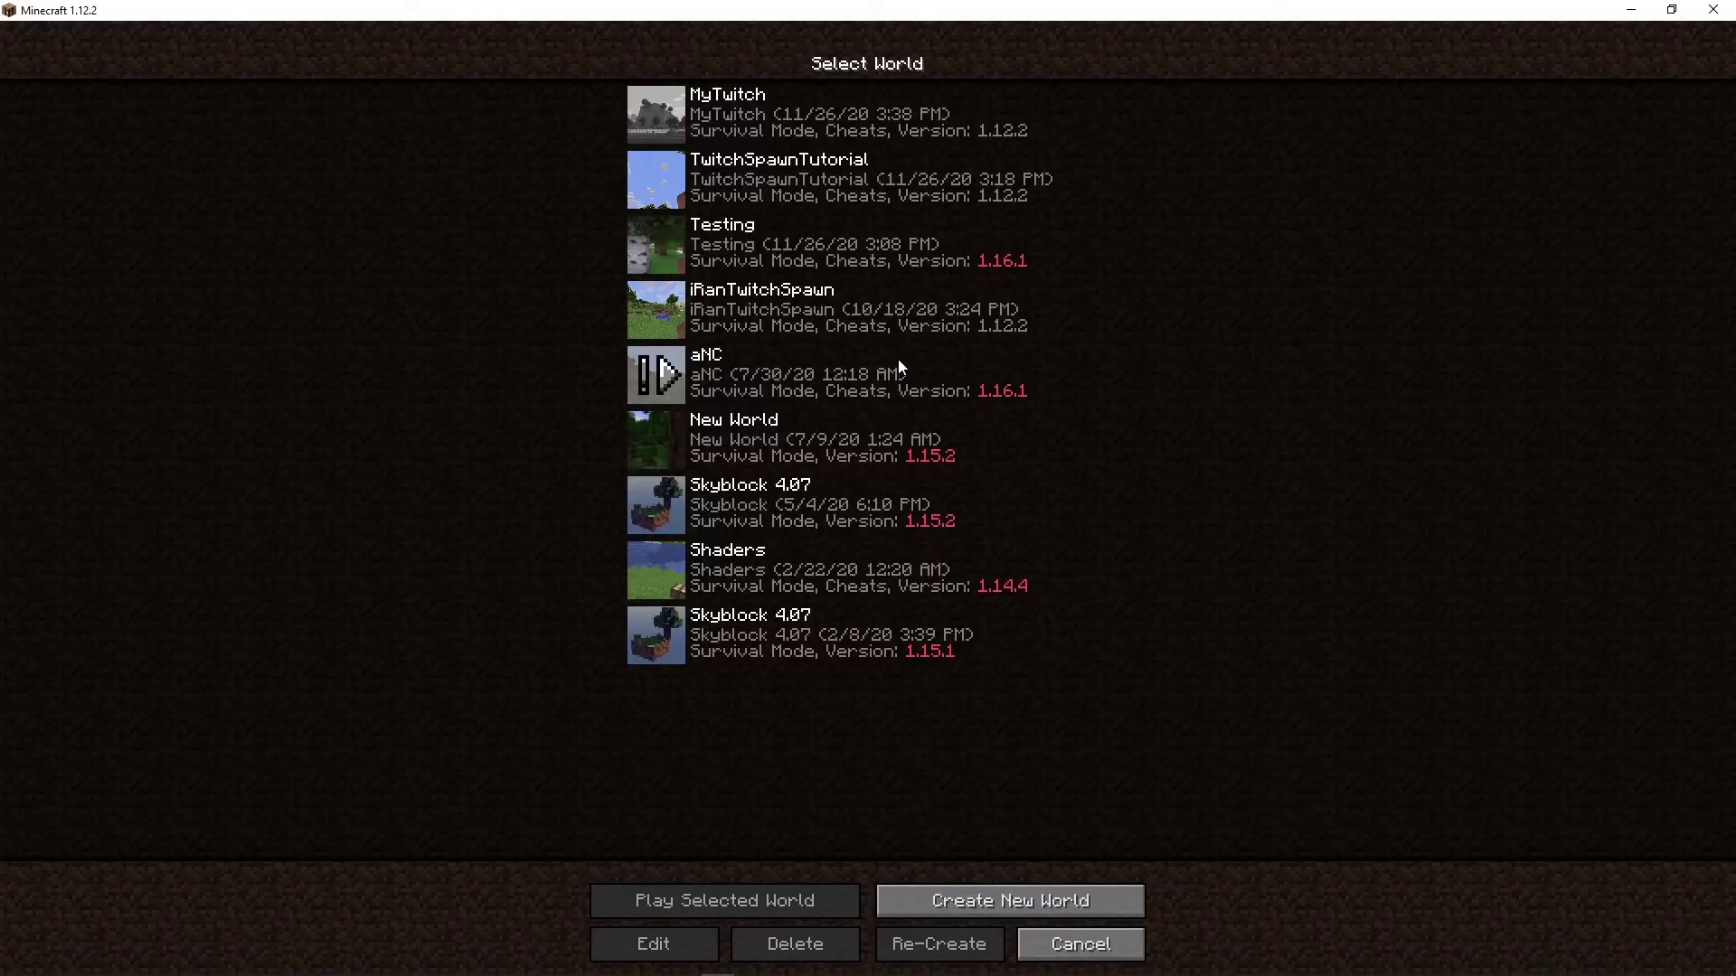
double_click(803, 108)
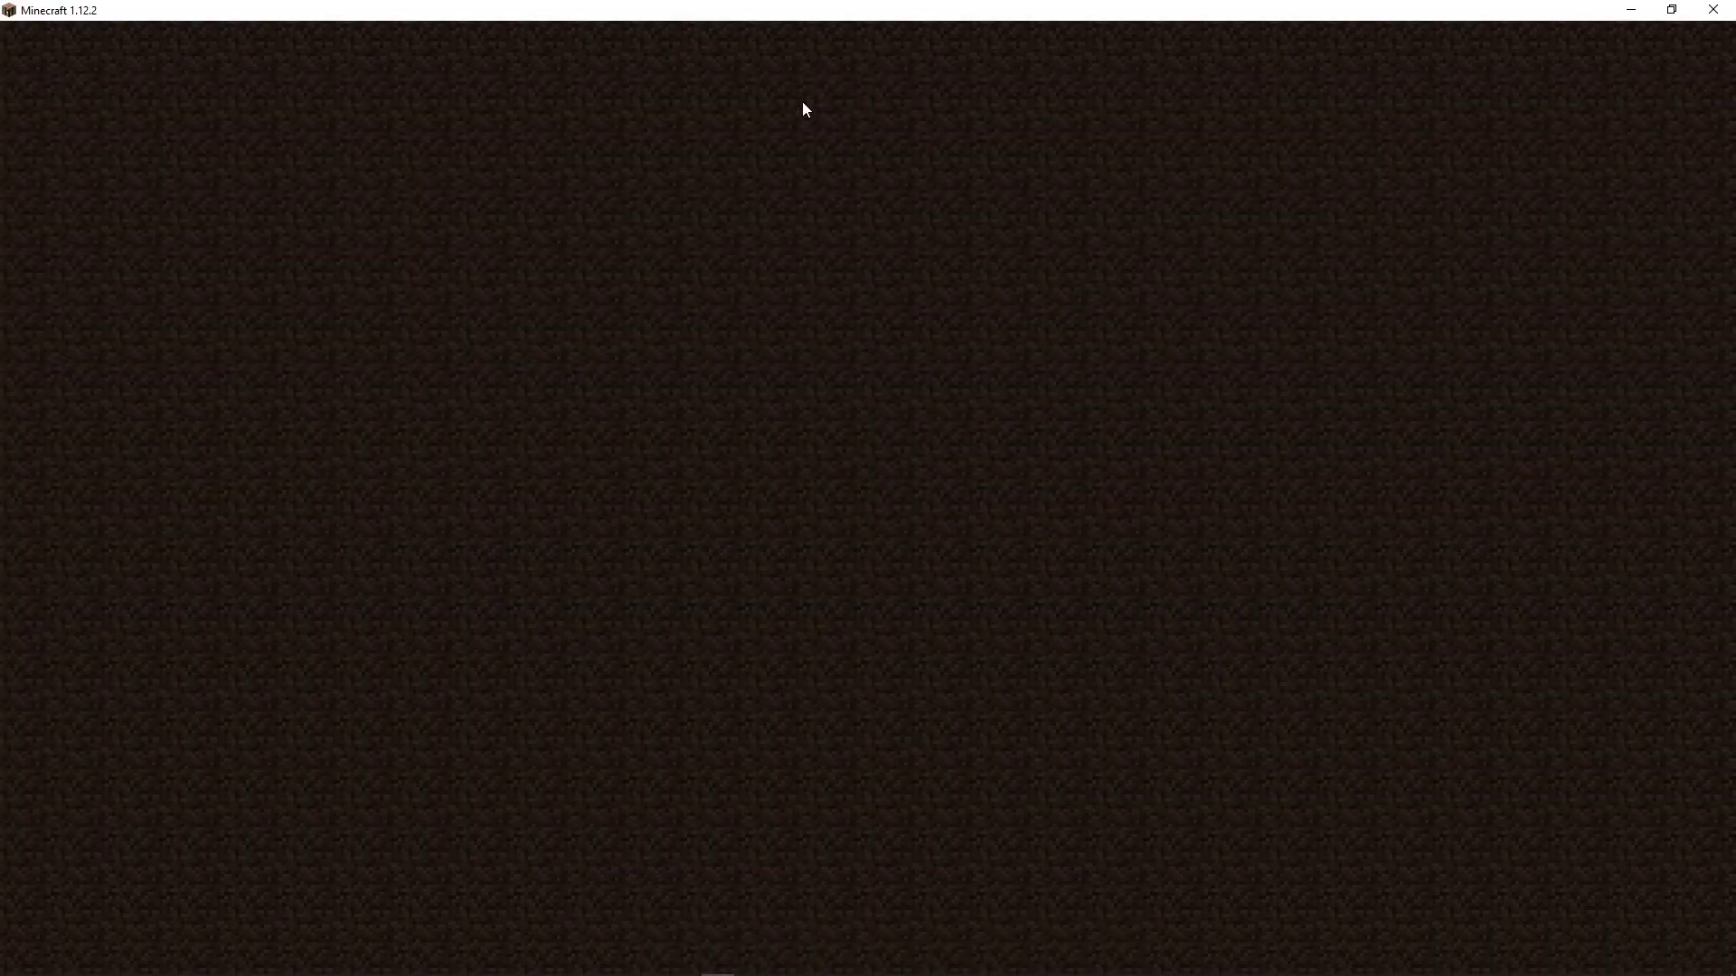
key("slash")
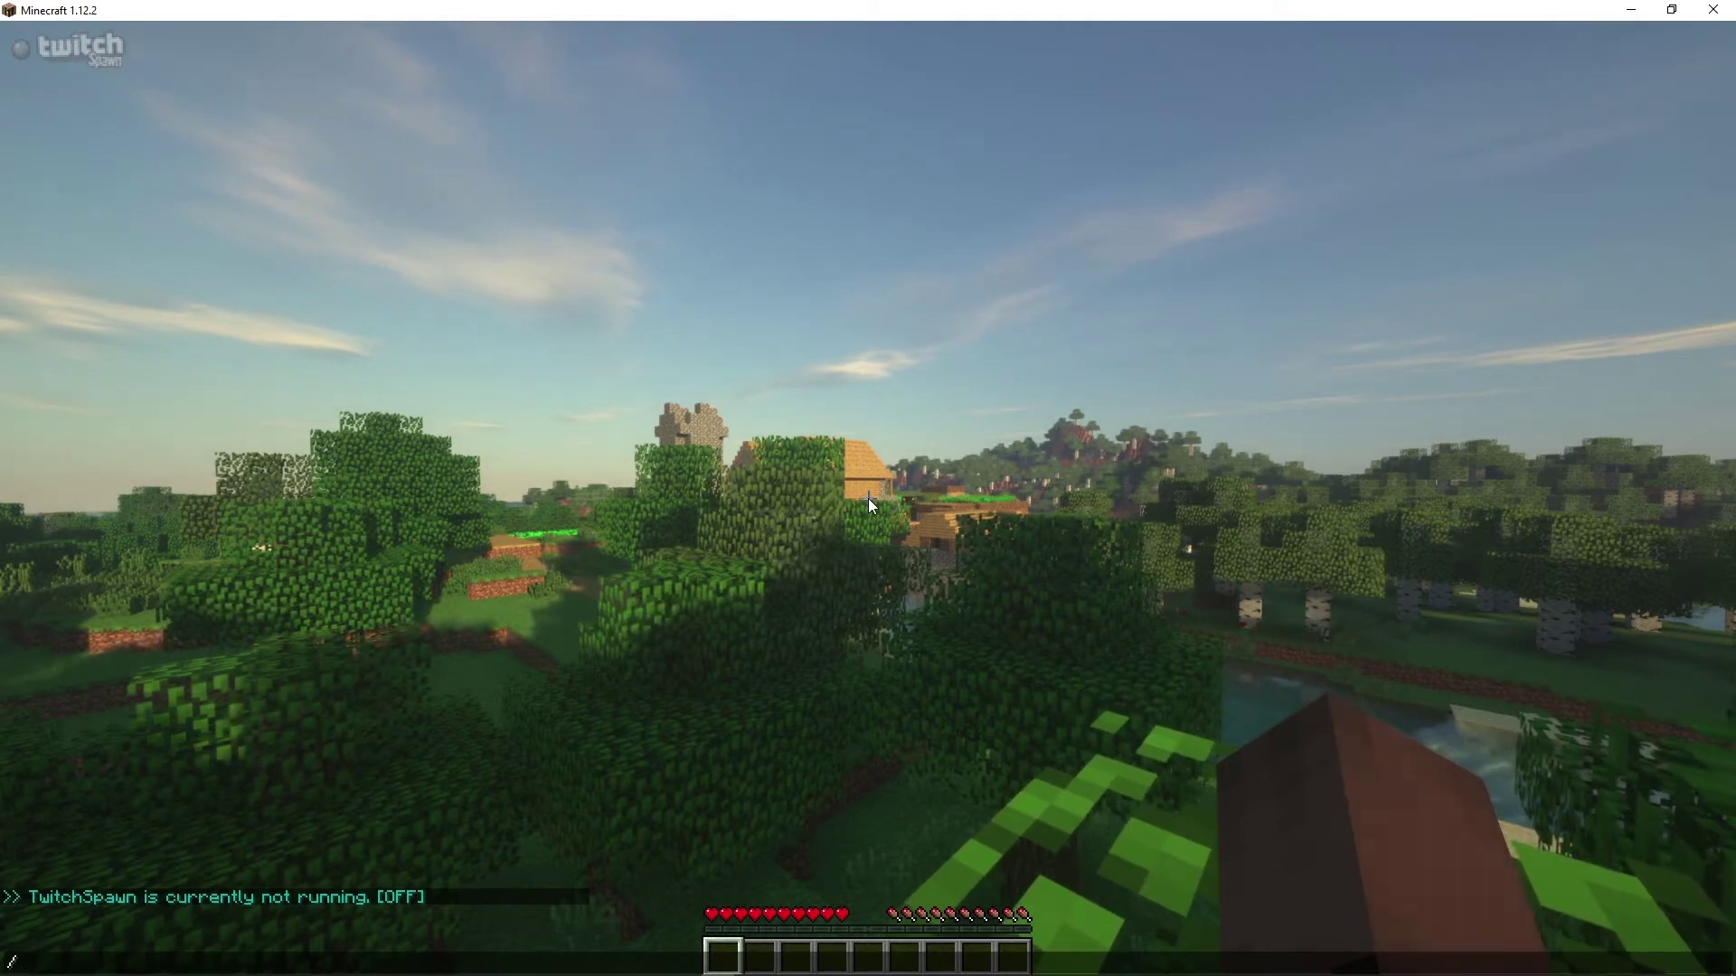
key("BackSpace")
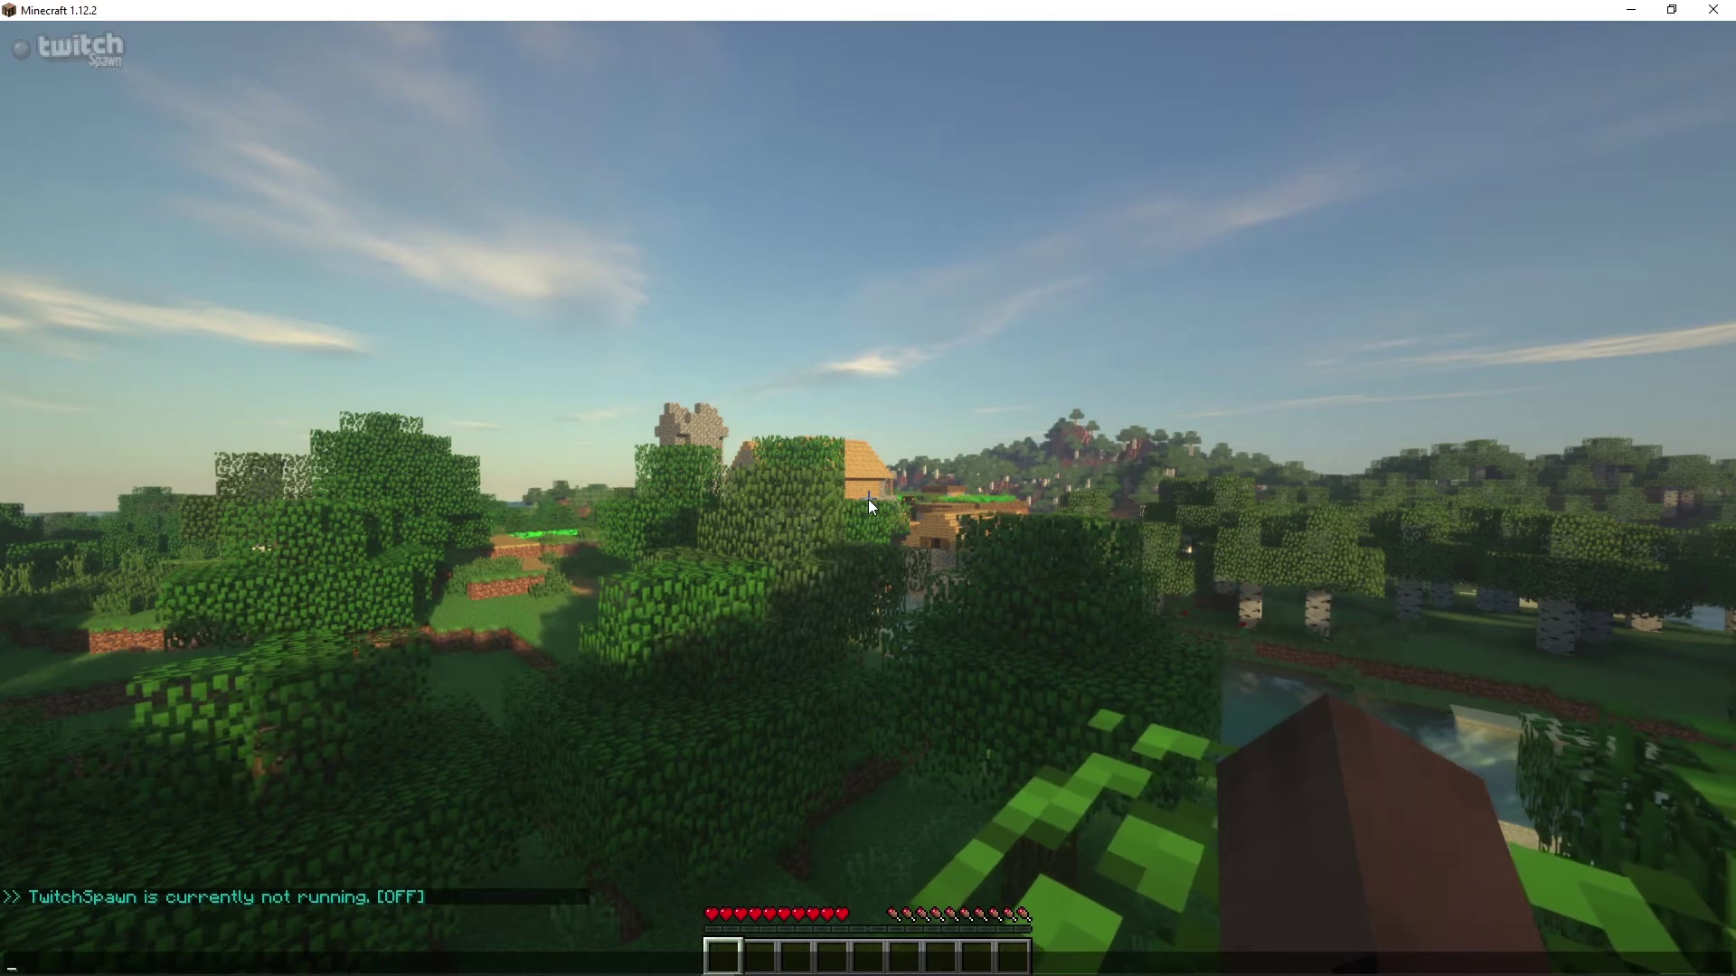
type("/twitch")
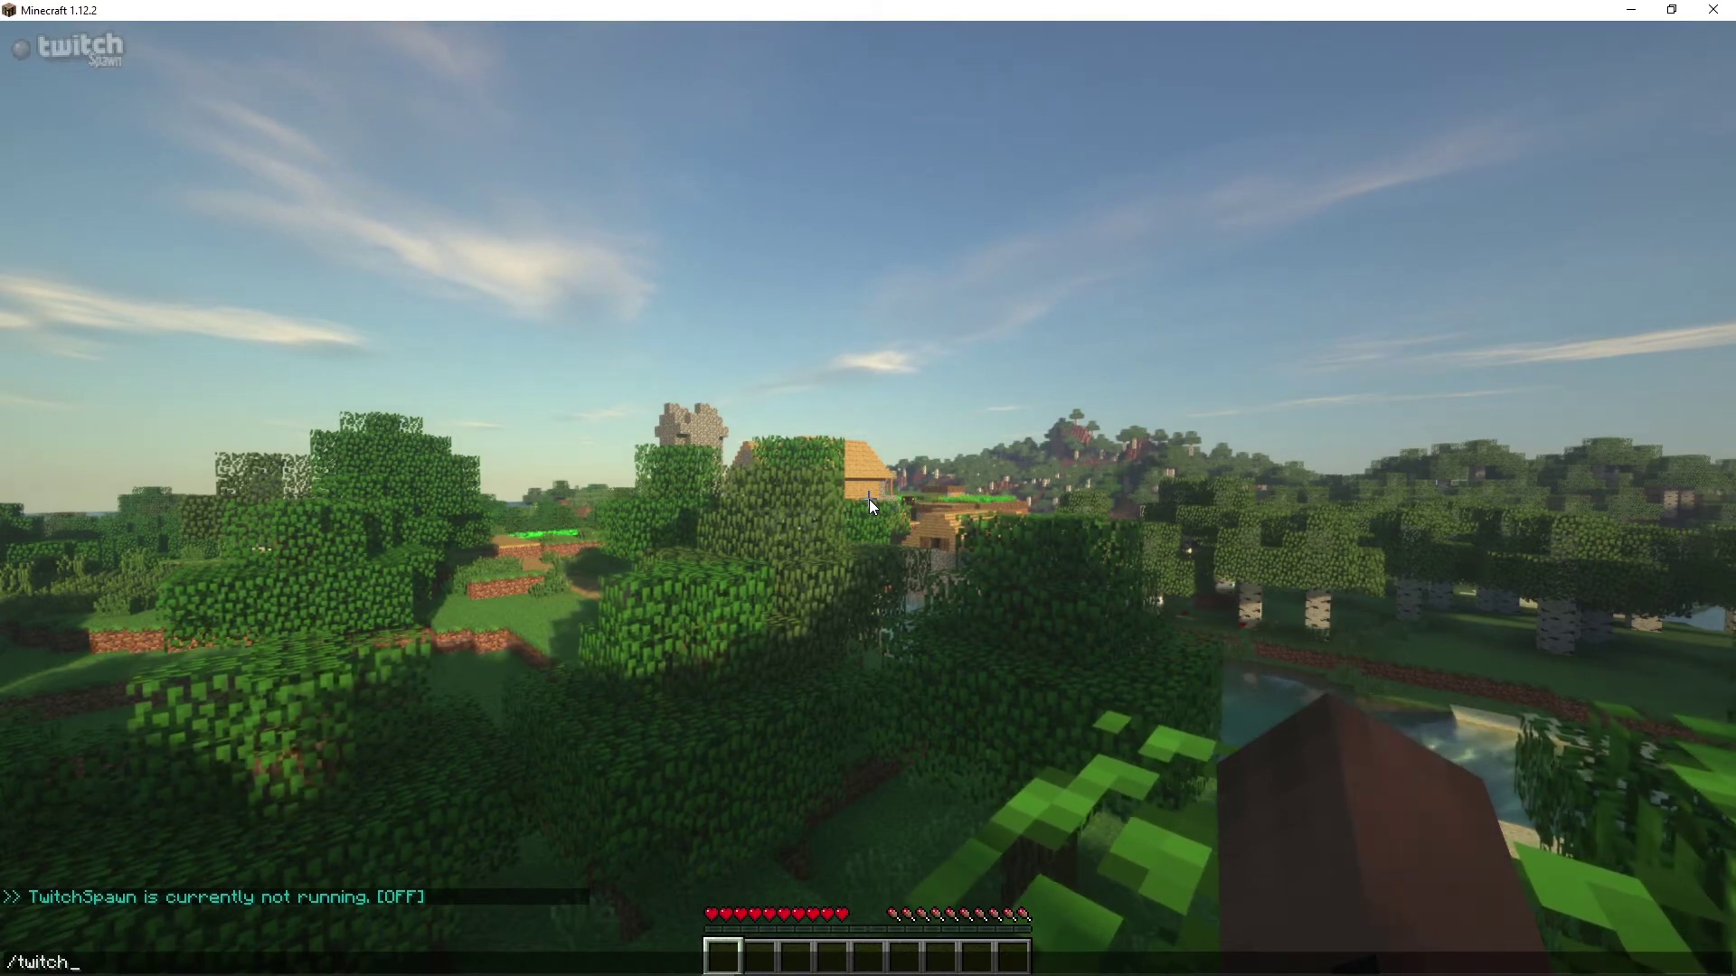
type("spawn start")
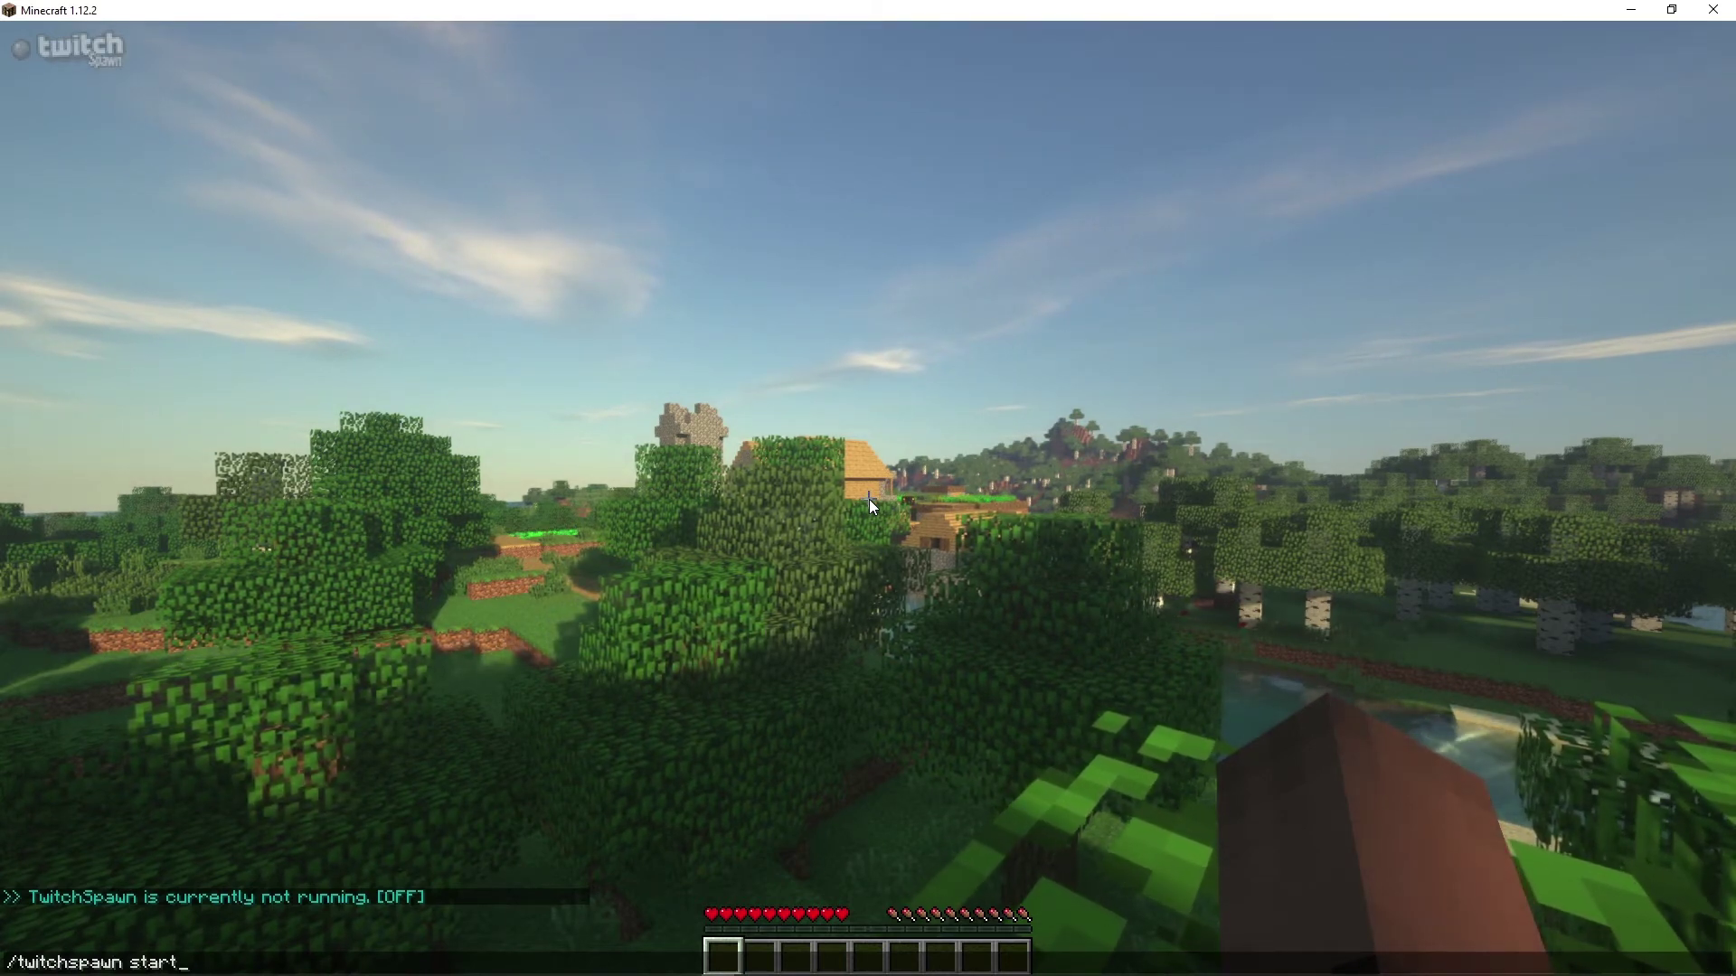
key("Return")
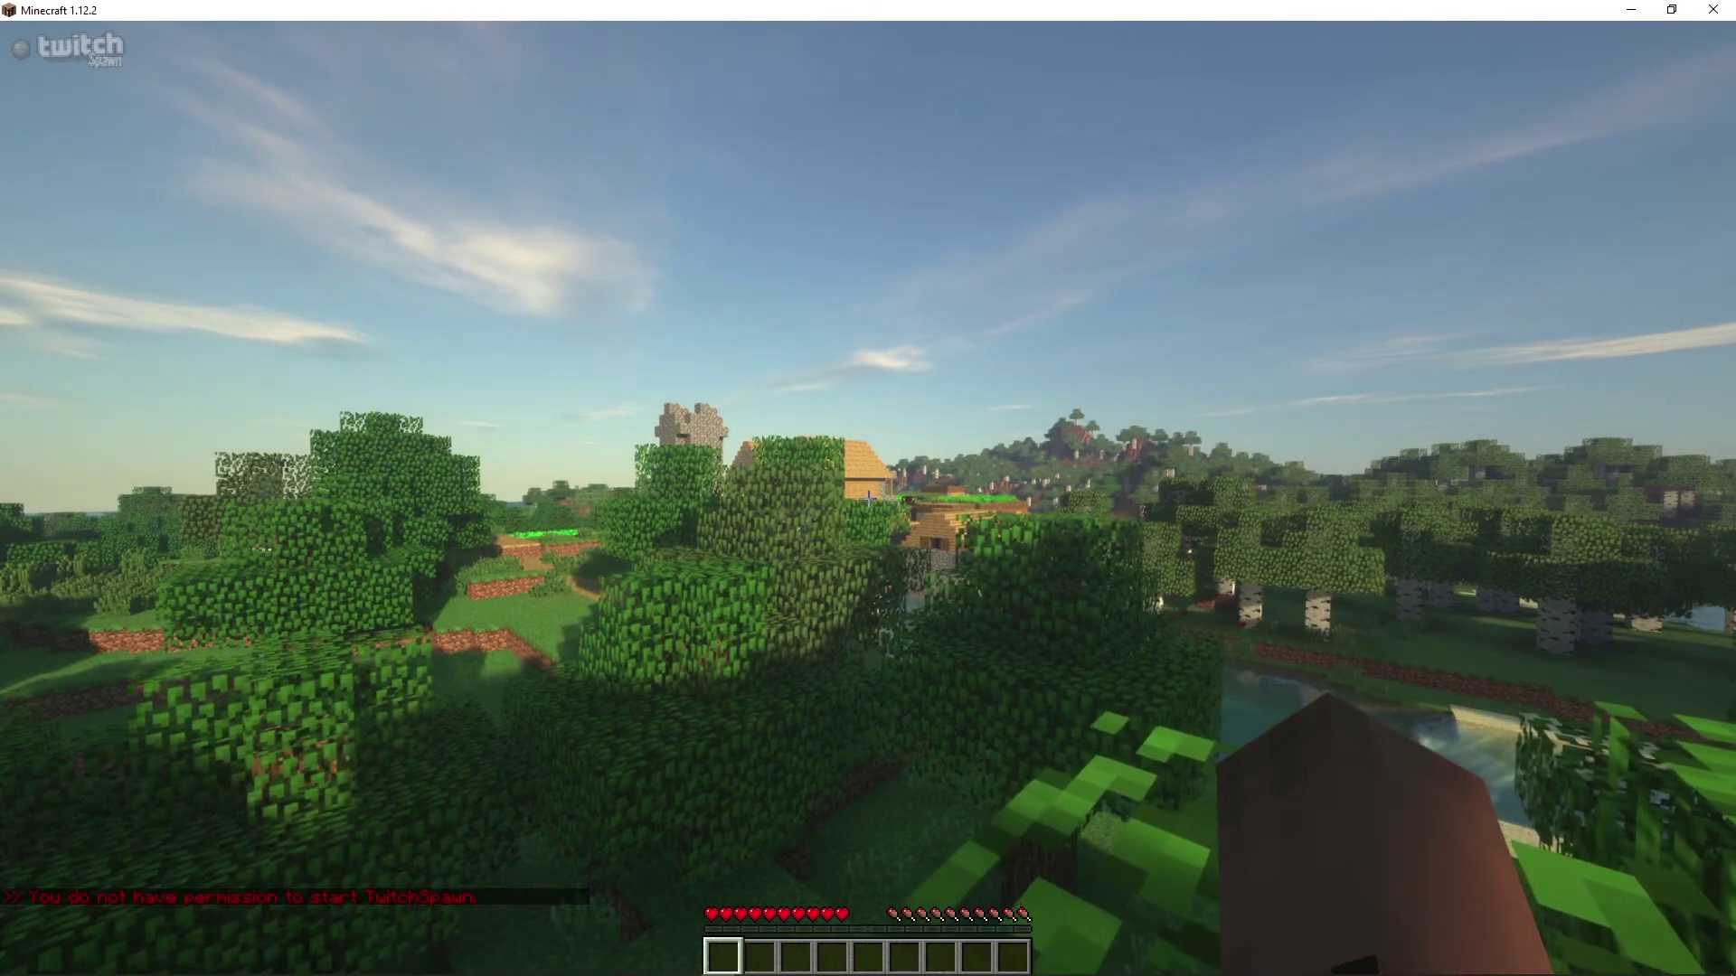
key("Escape")
left_click(895, 465)
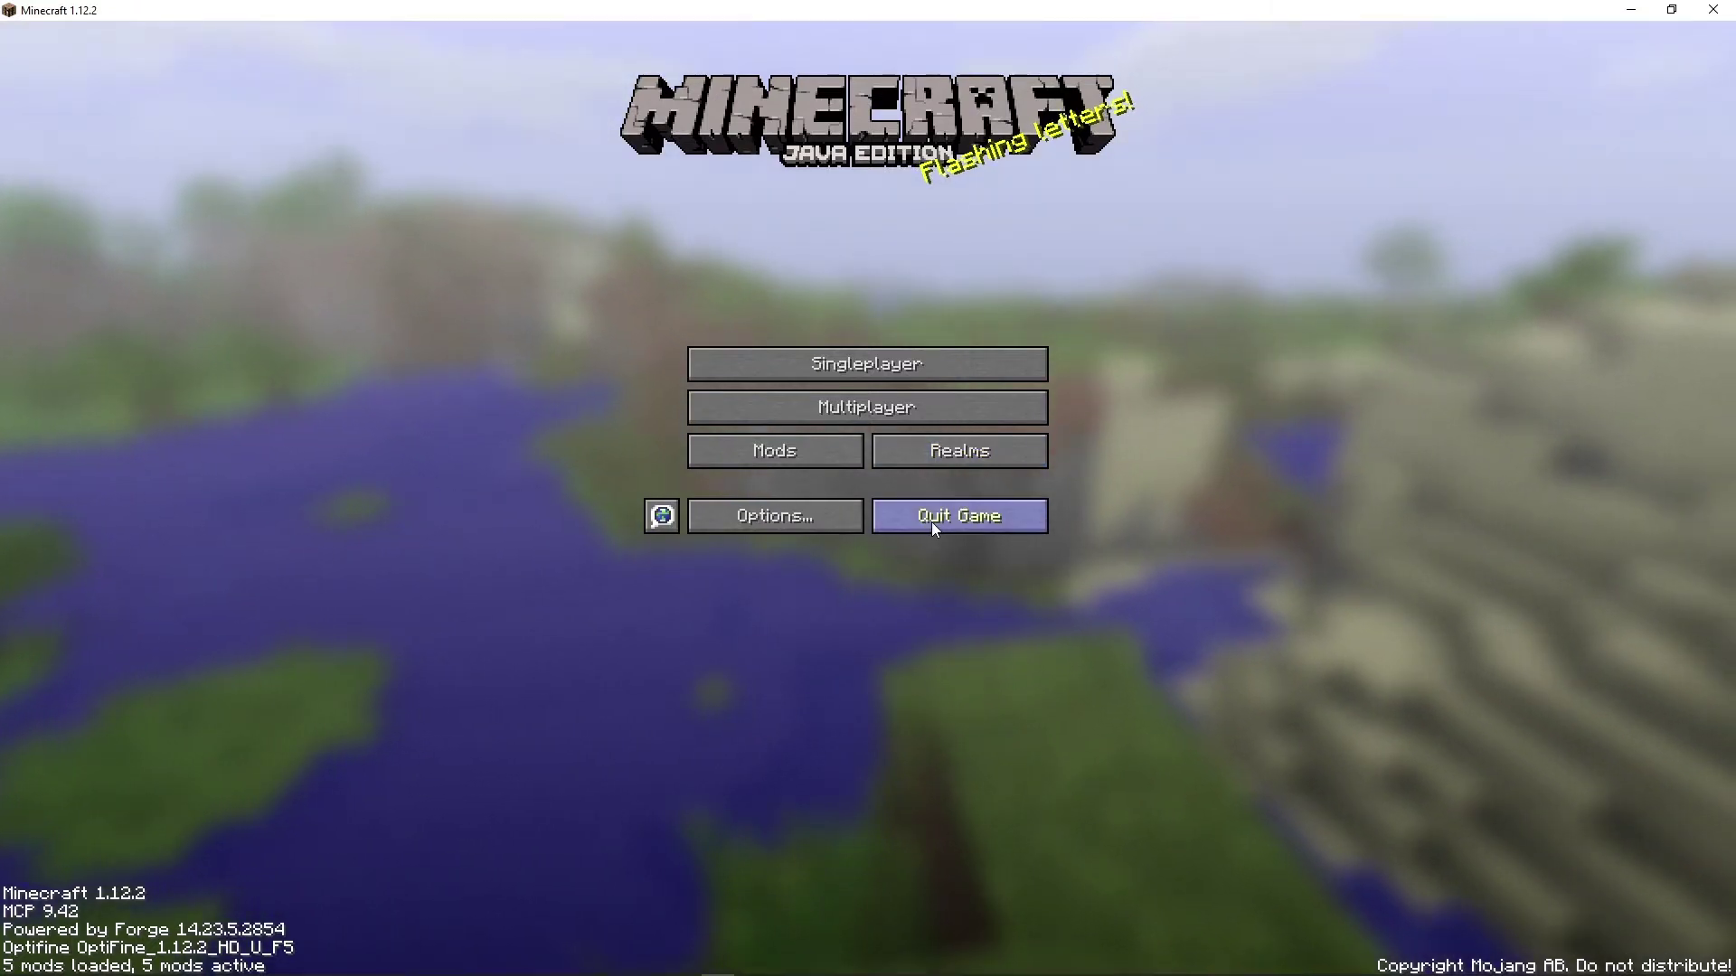
Open credentials.toml from .minecraft/config/TwitchSpawn with Edit with Notepad++
left_click(931, 522)
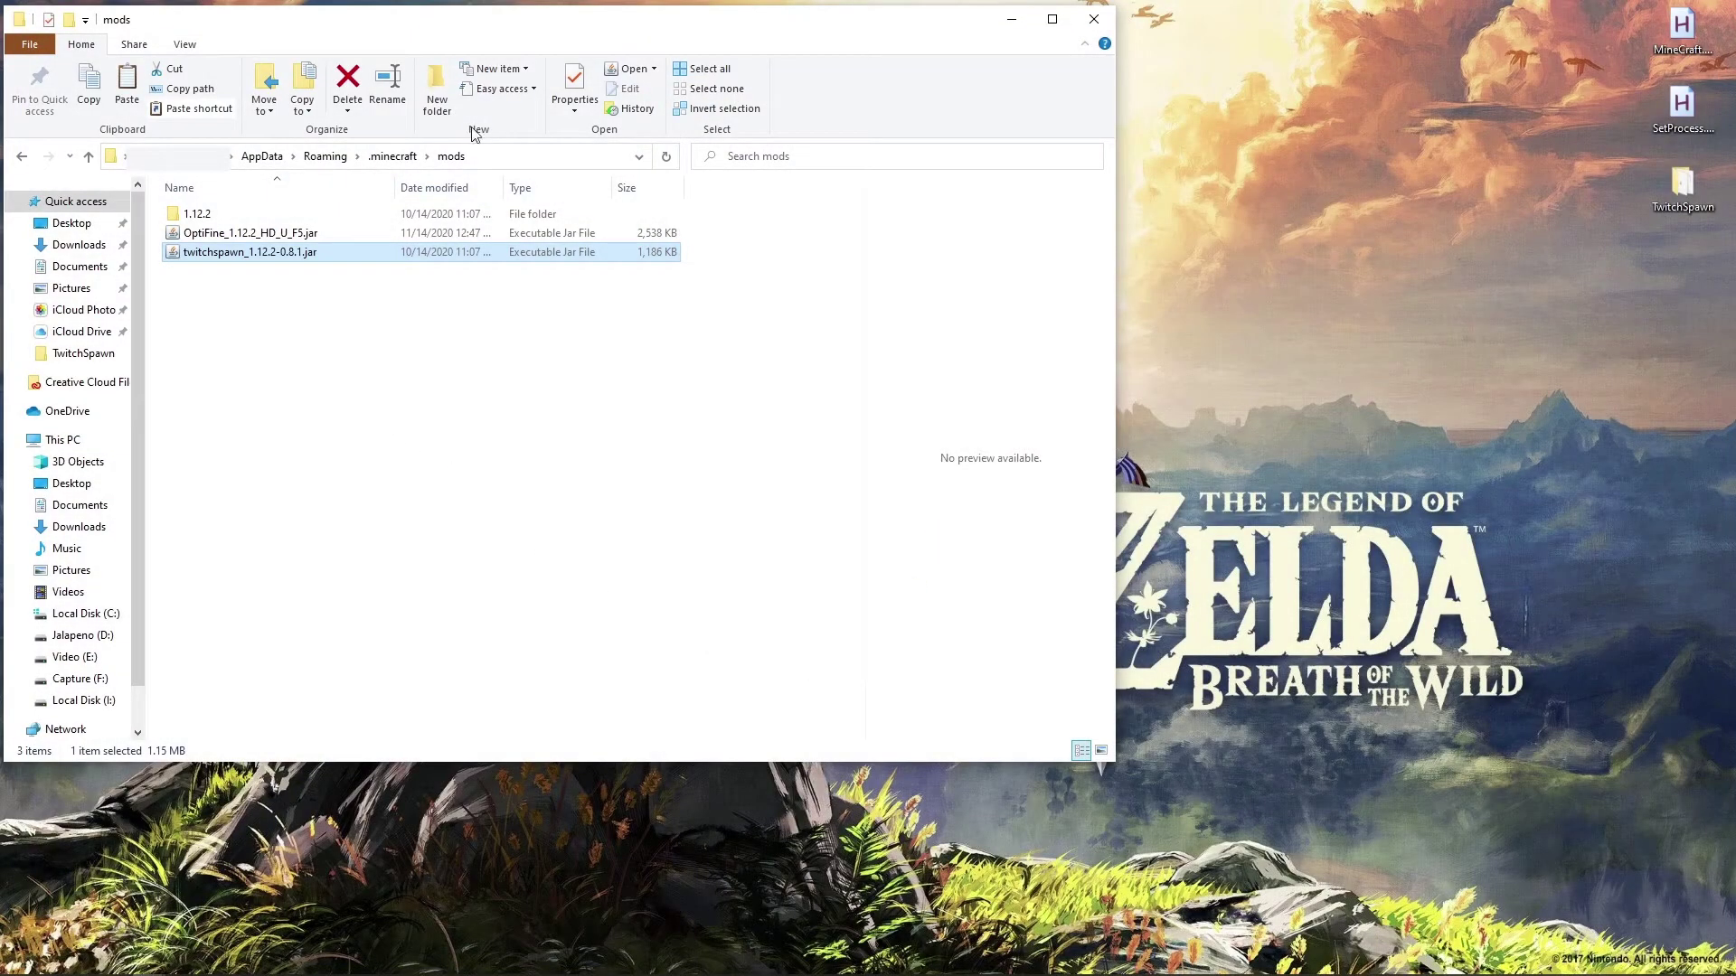
left_click(394, 156)
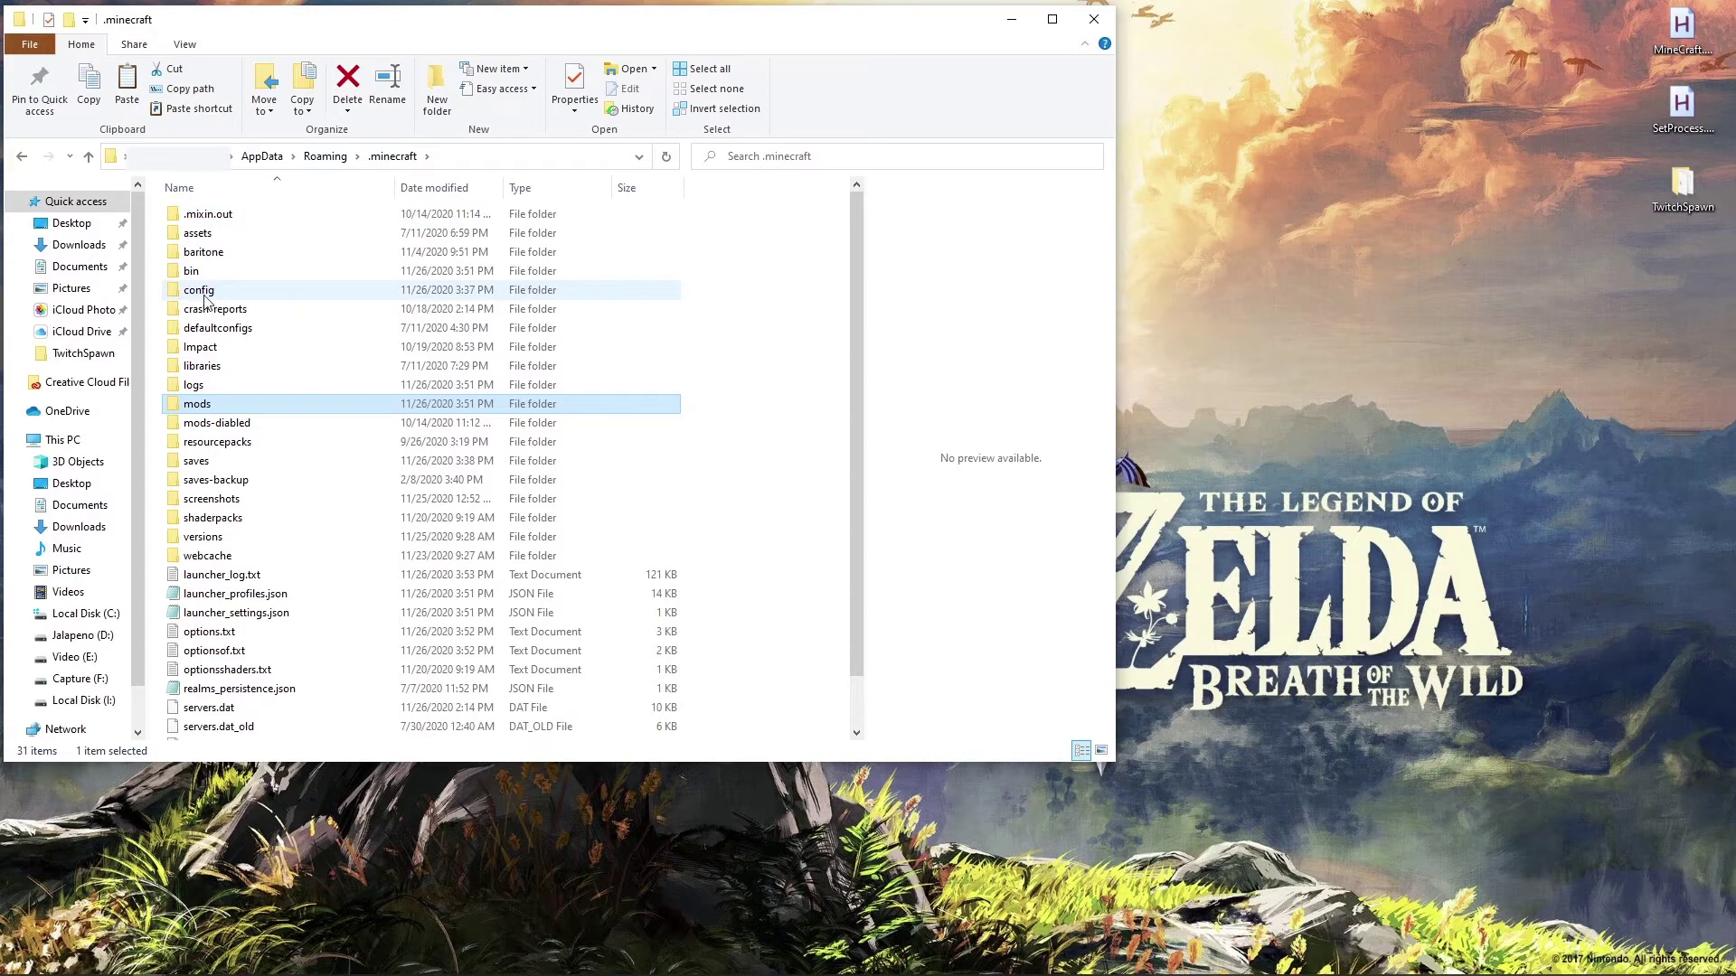
left_click(199, 290)
double_click(198, 290)
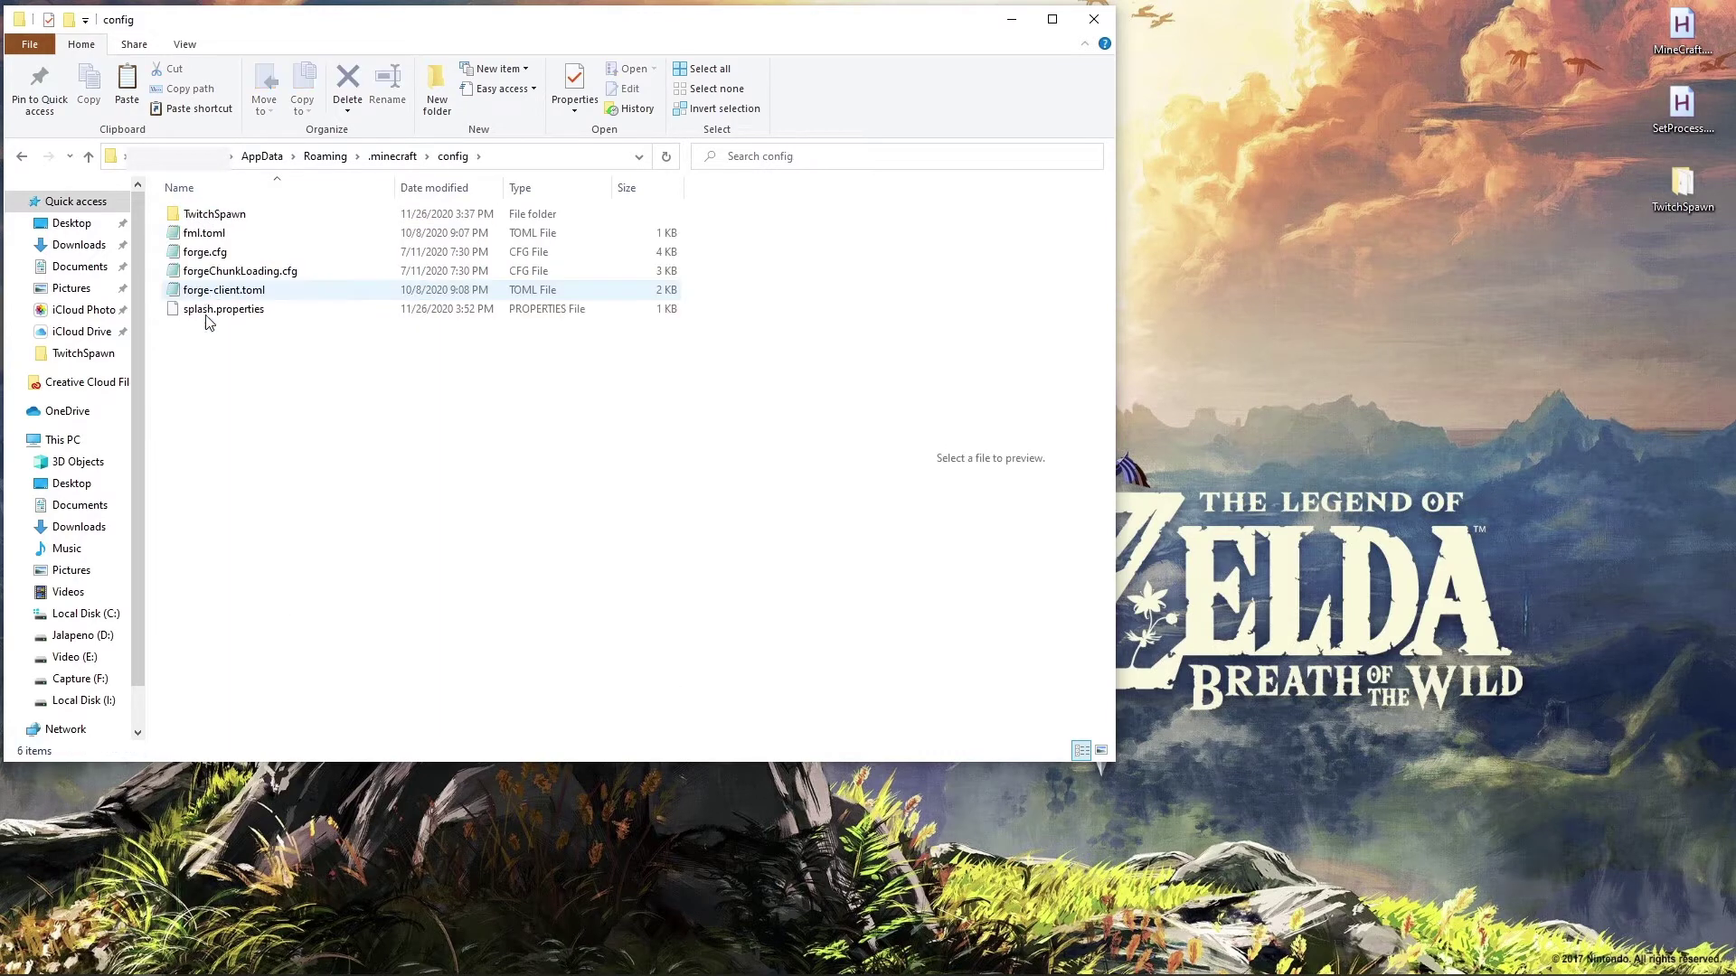
double_click(262, 223)
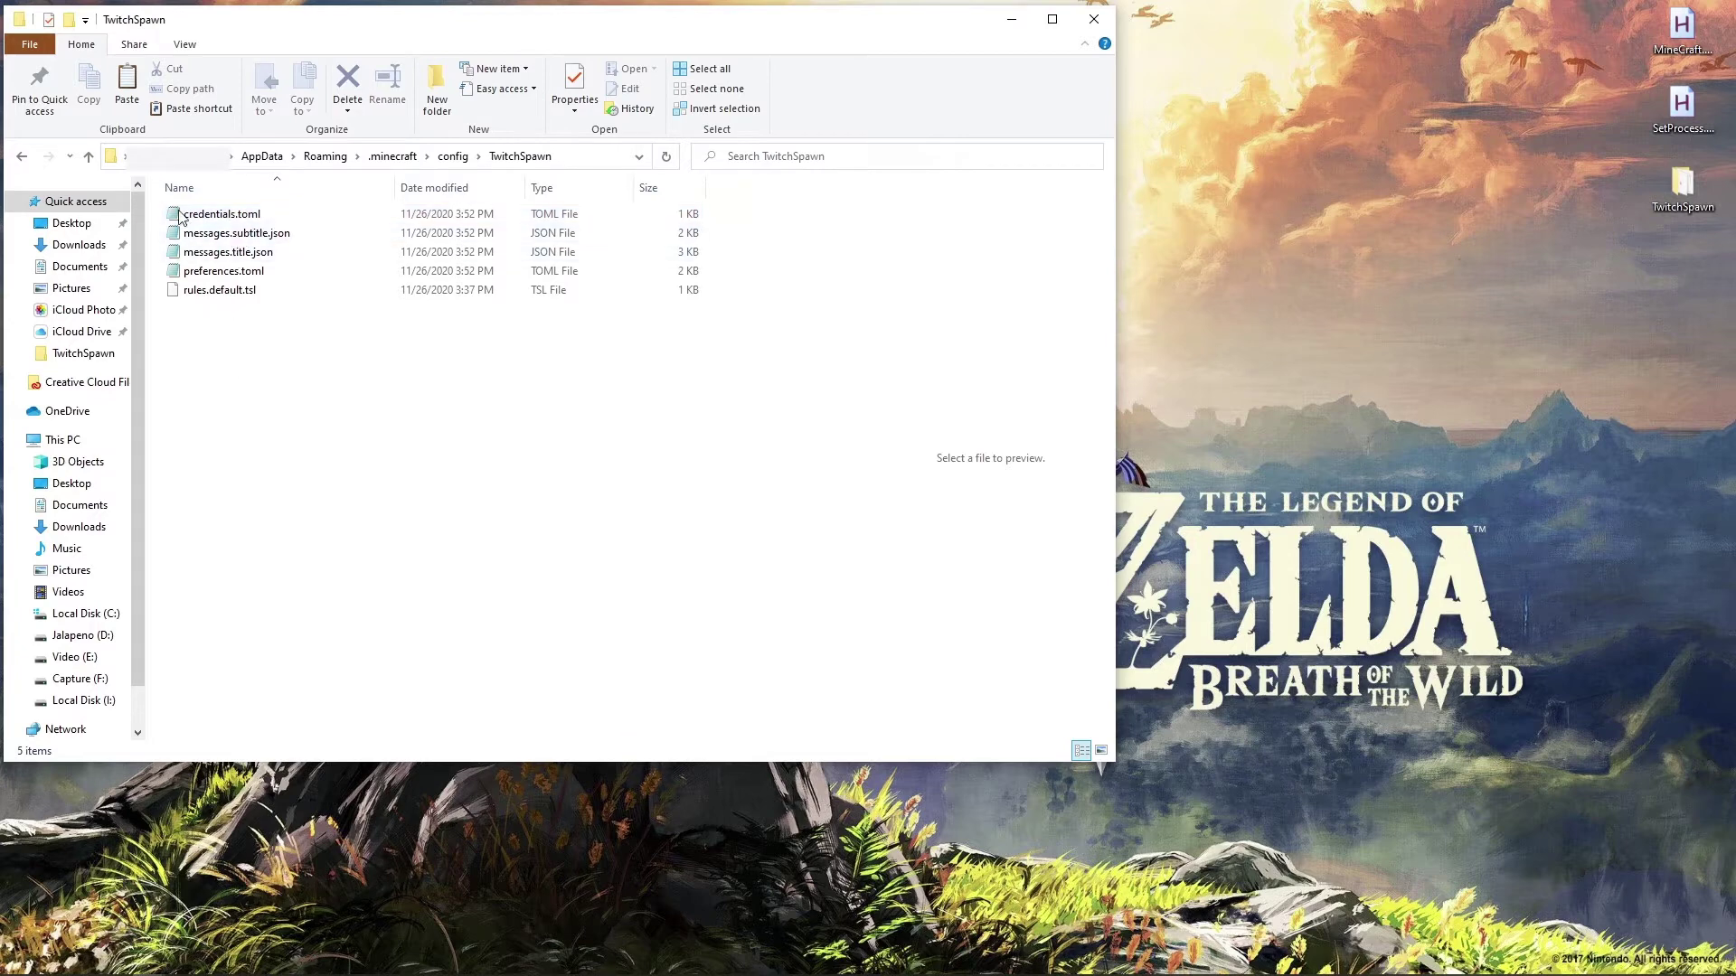
right_click(250, 219)
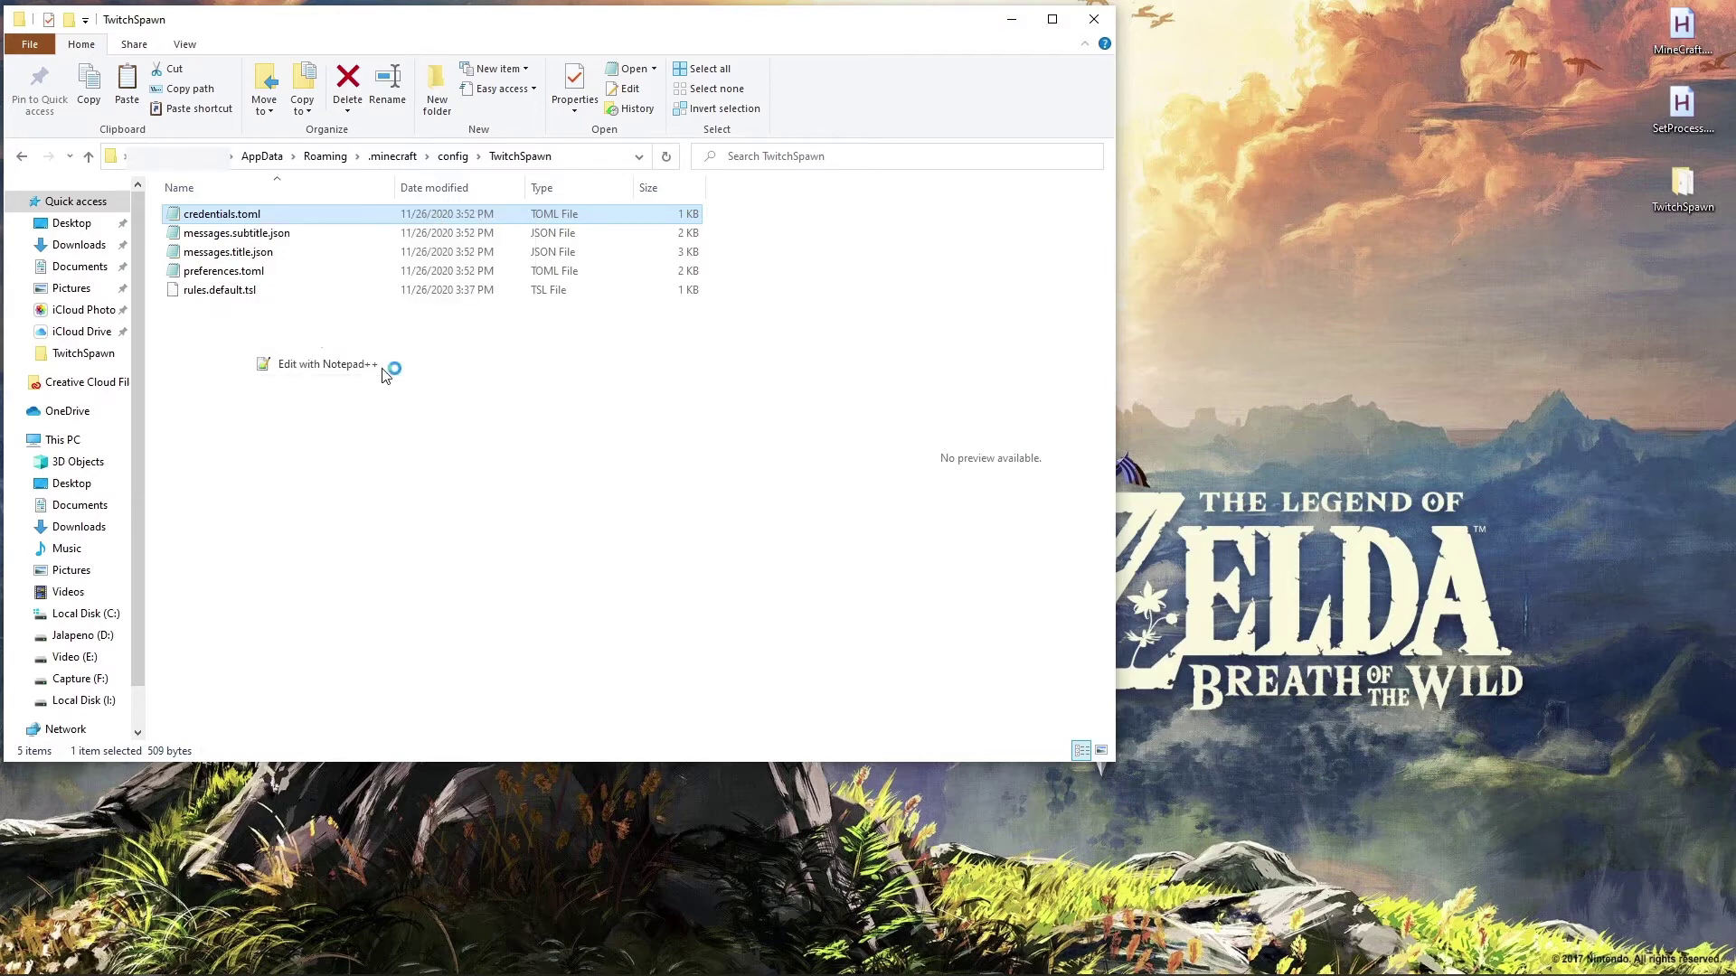
left_click(382, 365)
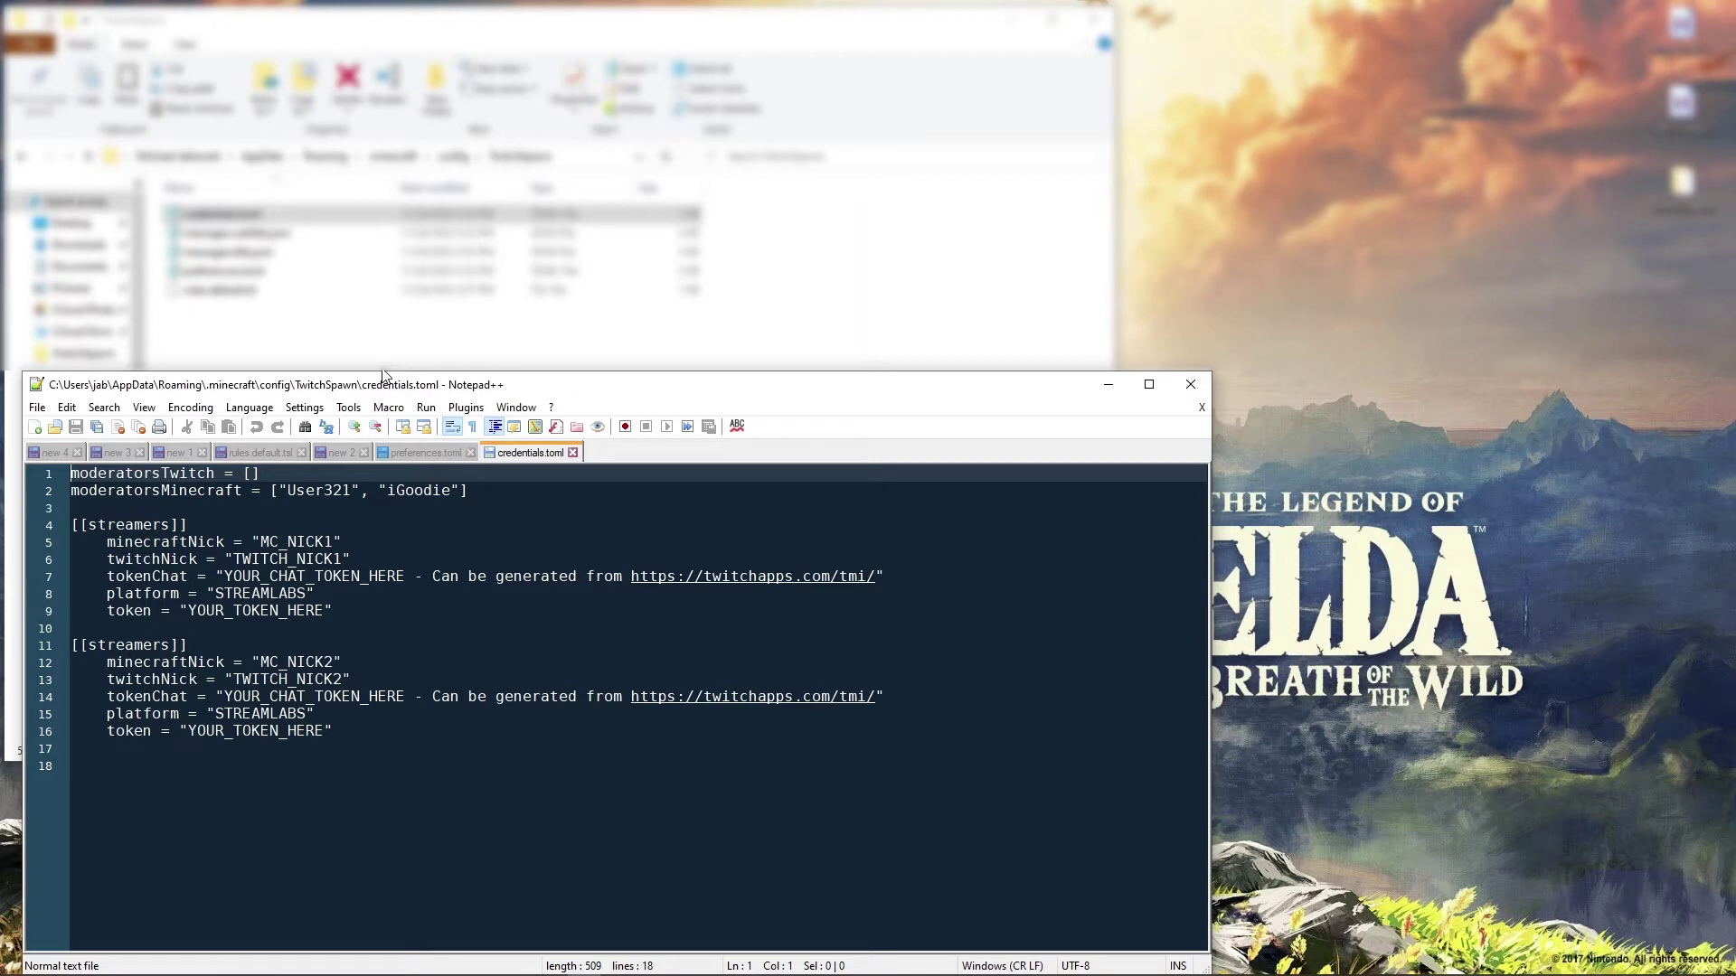
left_click(462, 491)
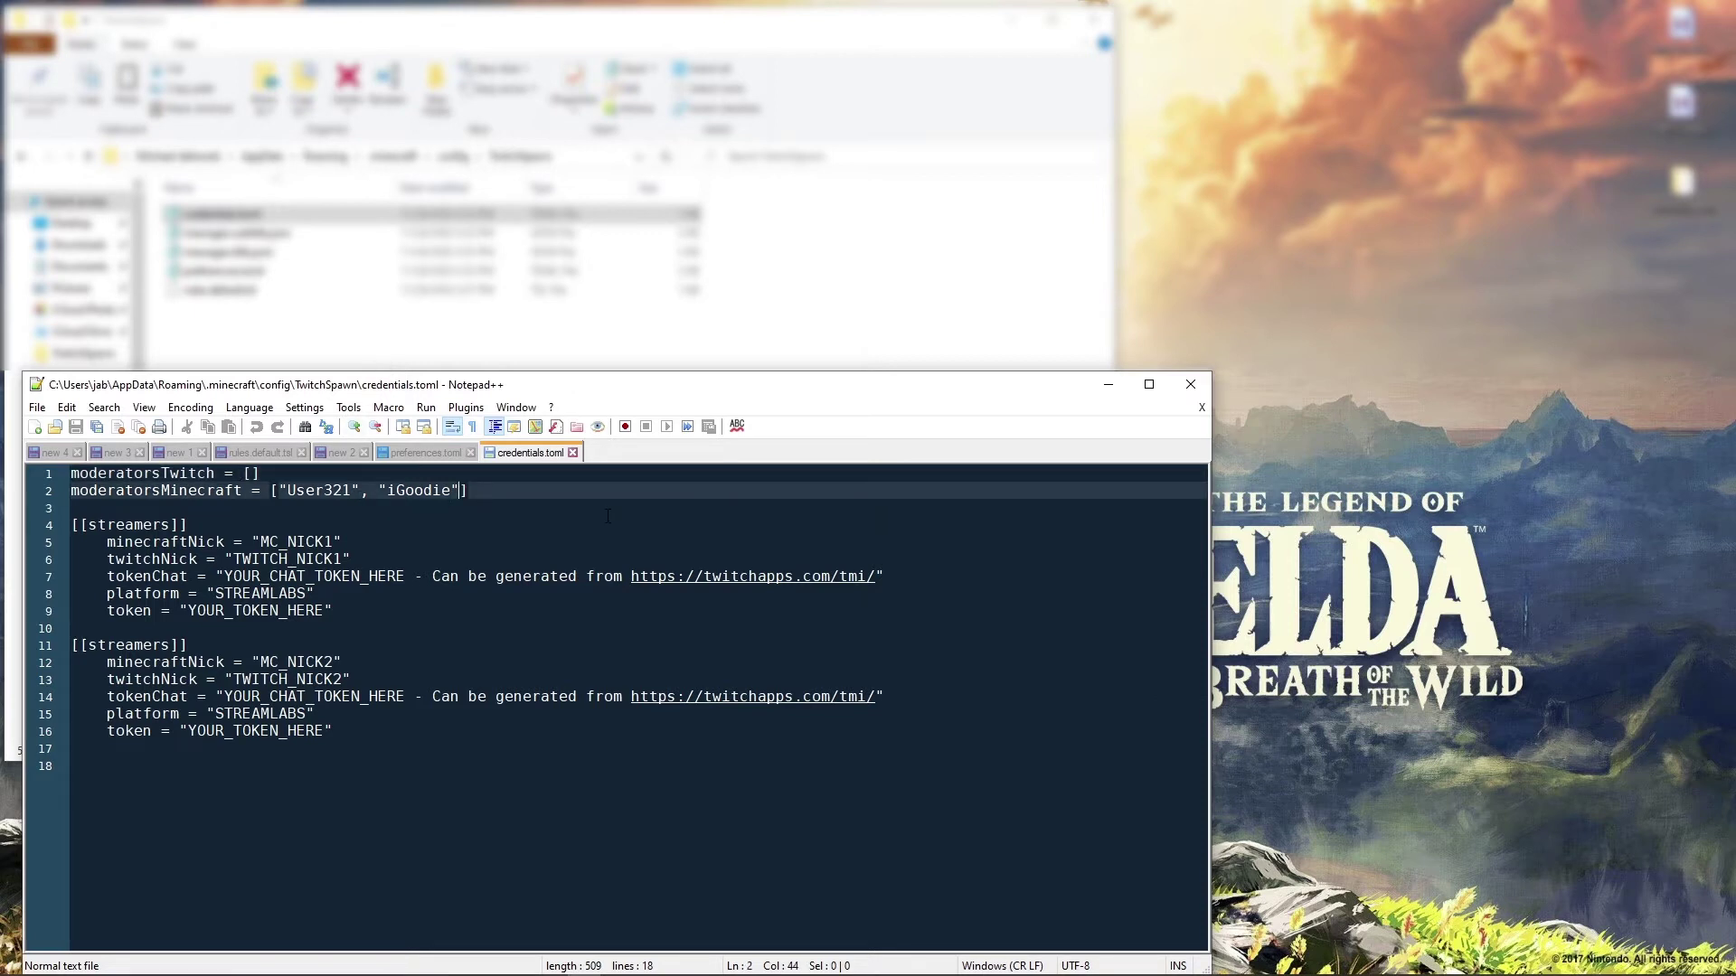
Replace the two example moderator names with the streamer's Minecraft username
key("BackSpace")
key("BackSpace")
key("BackSpace")
key("BackSpace")
key("BackSpace")
key("BackSpace")
key("BackSpace")
key("BackSpace")
key("BackSpace")
key("BackSpace")
key("BackSpace")
key("BackSpace")
key("BackSpace")
key("BackSpace")
key("BackSpace")
key("BackSpace")
key("BackSpace")
key("BackSpace")
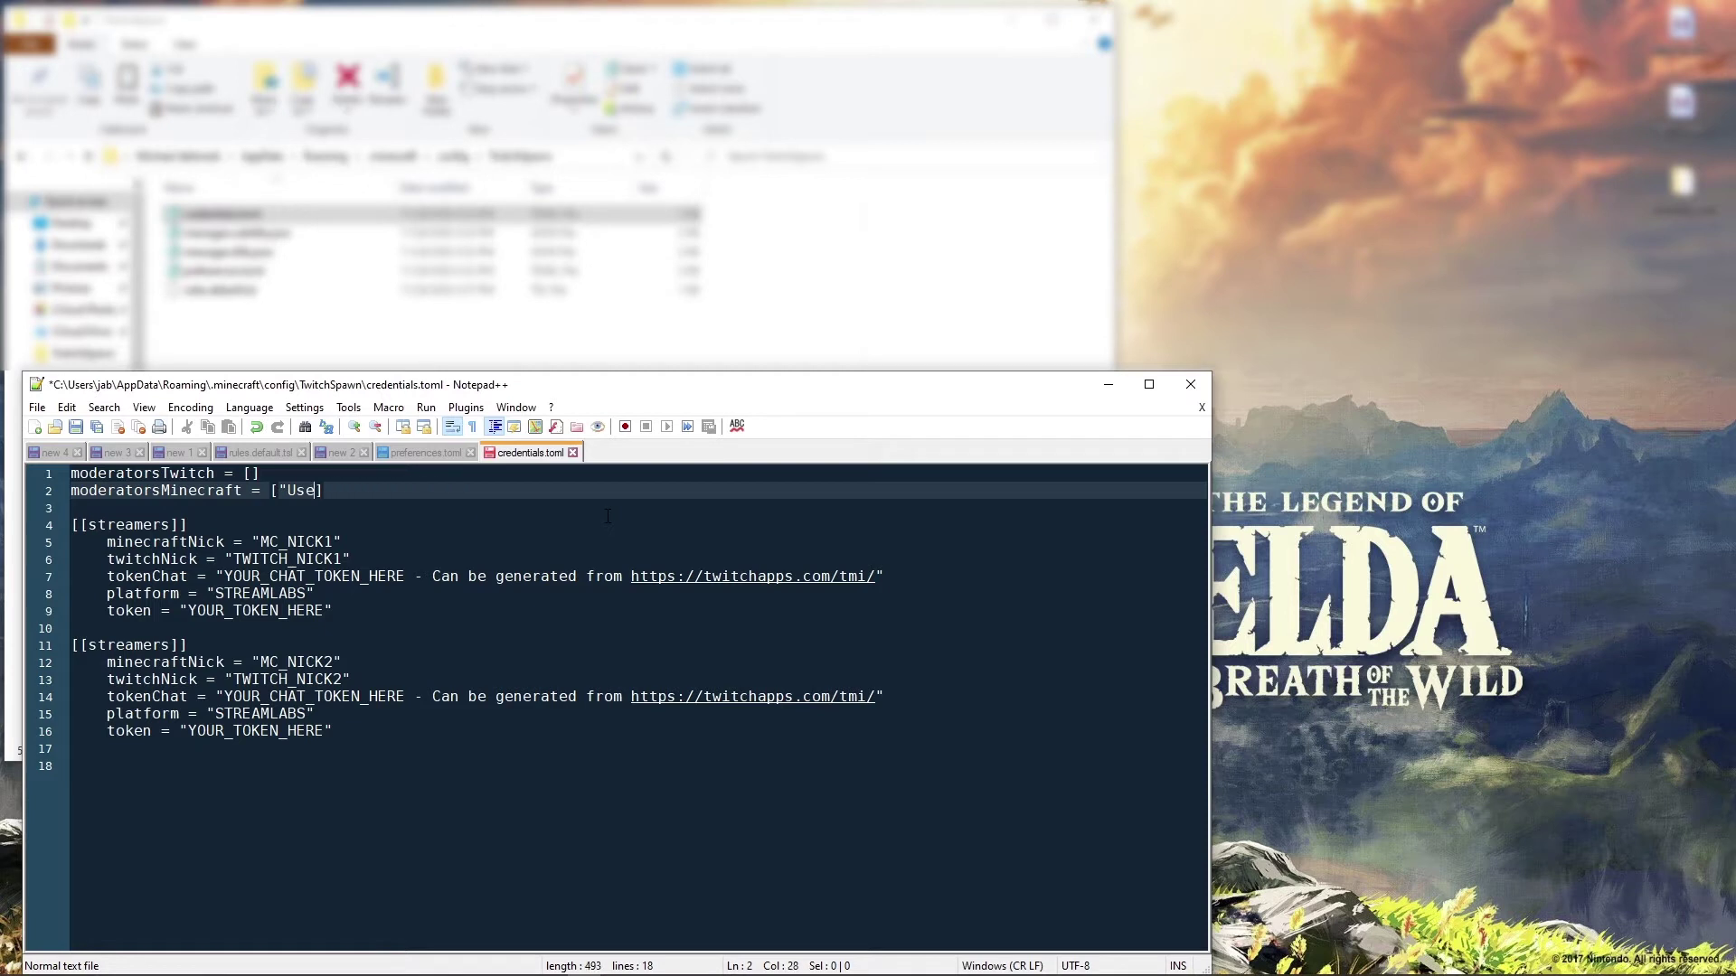
key("BackSpace")
type("\"aNaturalCause")
Select the entire second [[streamers]] placeholder block
left_click(221, 528)
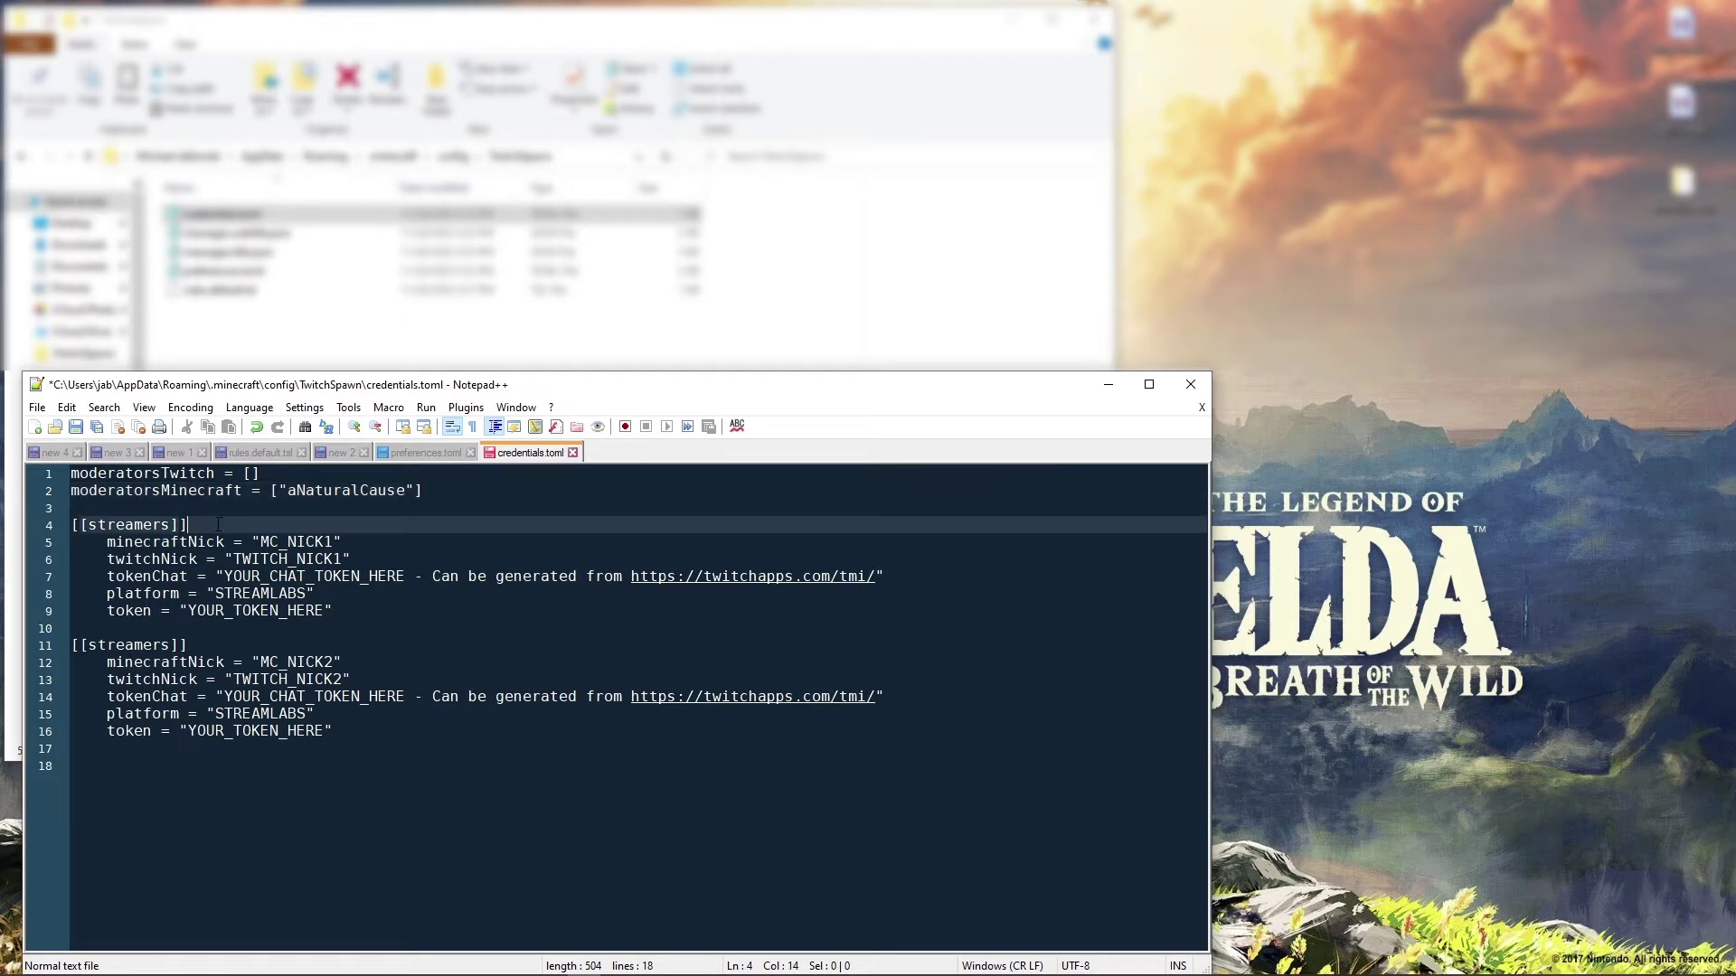
left_click(216, 645)
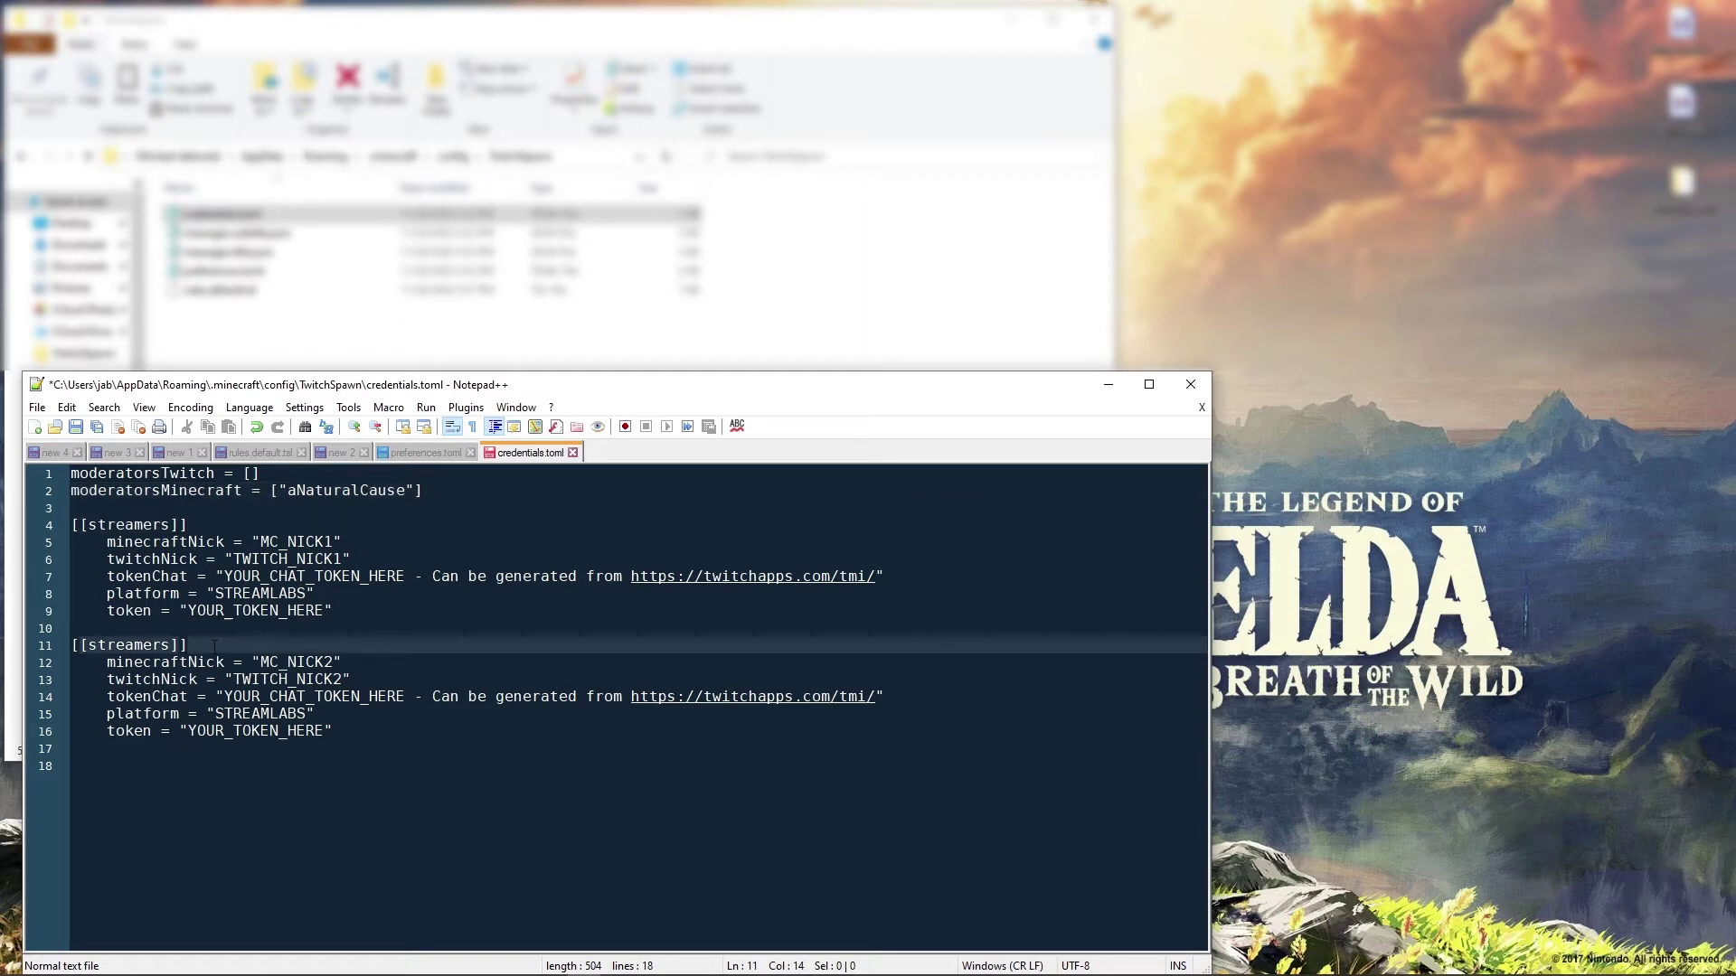
left_click_drag(335, 733, 29, 652)
Delete the second streamers block and replace MC_NICK1 with the streamer's username
key("BackSpace")
key("BackSpace")
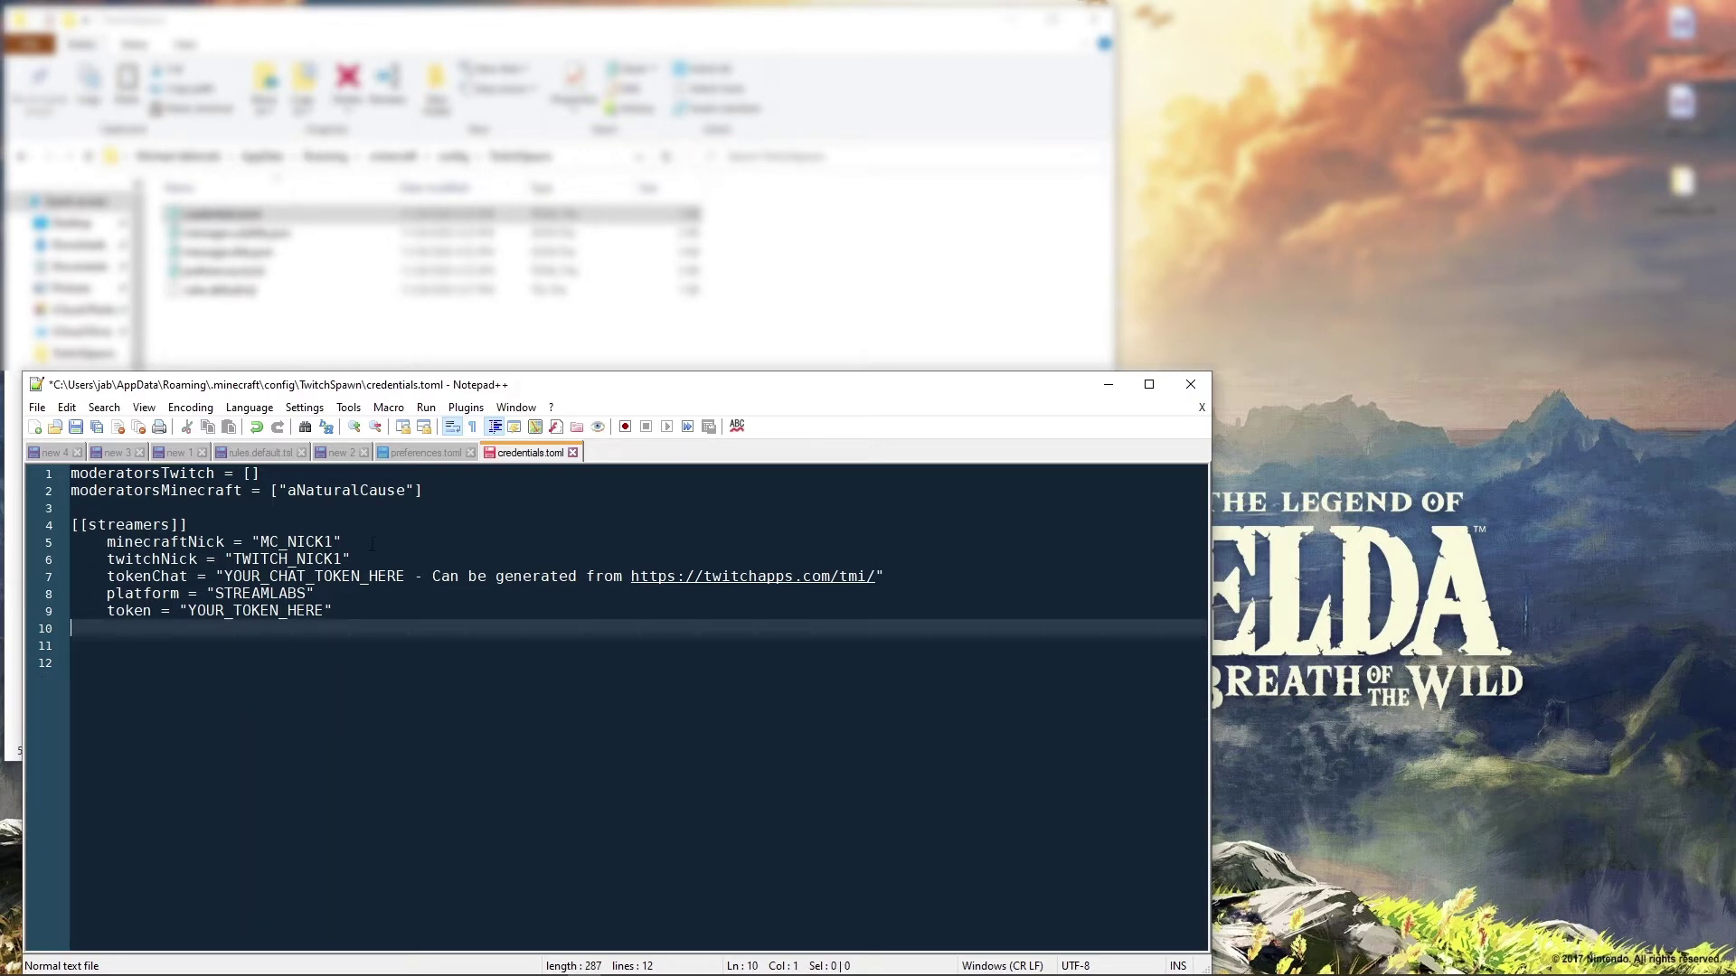
left_click(336, 542)
key("BackSpace")
key("BackSpace")
key("BackSpace")
key("BackSpace")
key("BackSpace")
key("BackSpace")
key("BackSpace")
key("BackSpace")
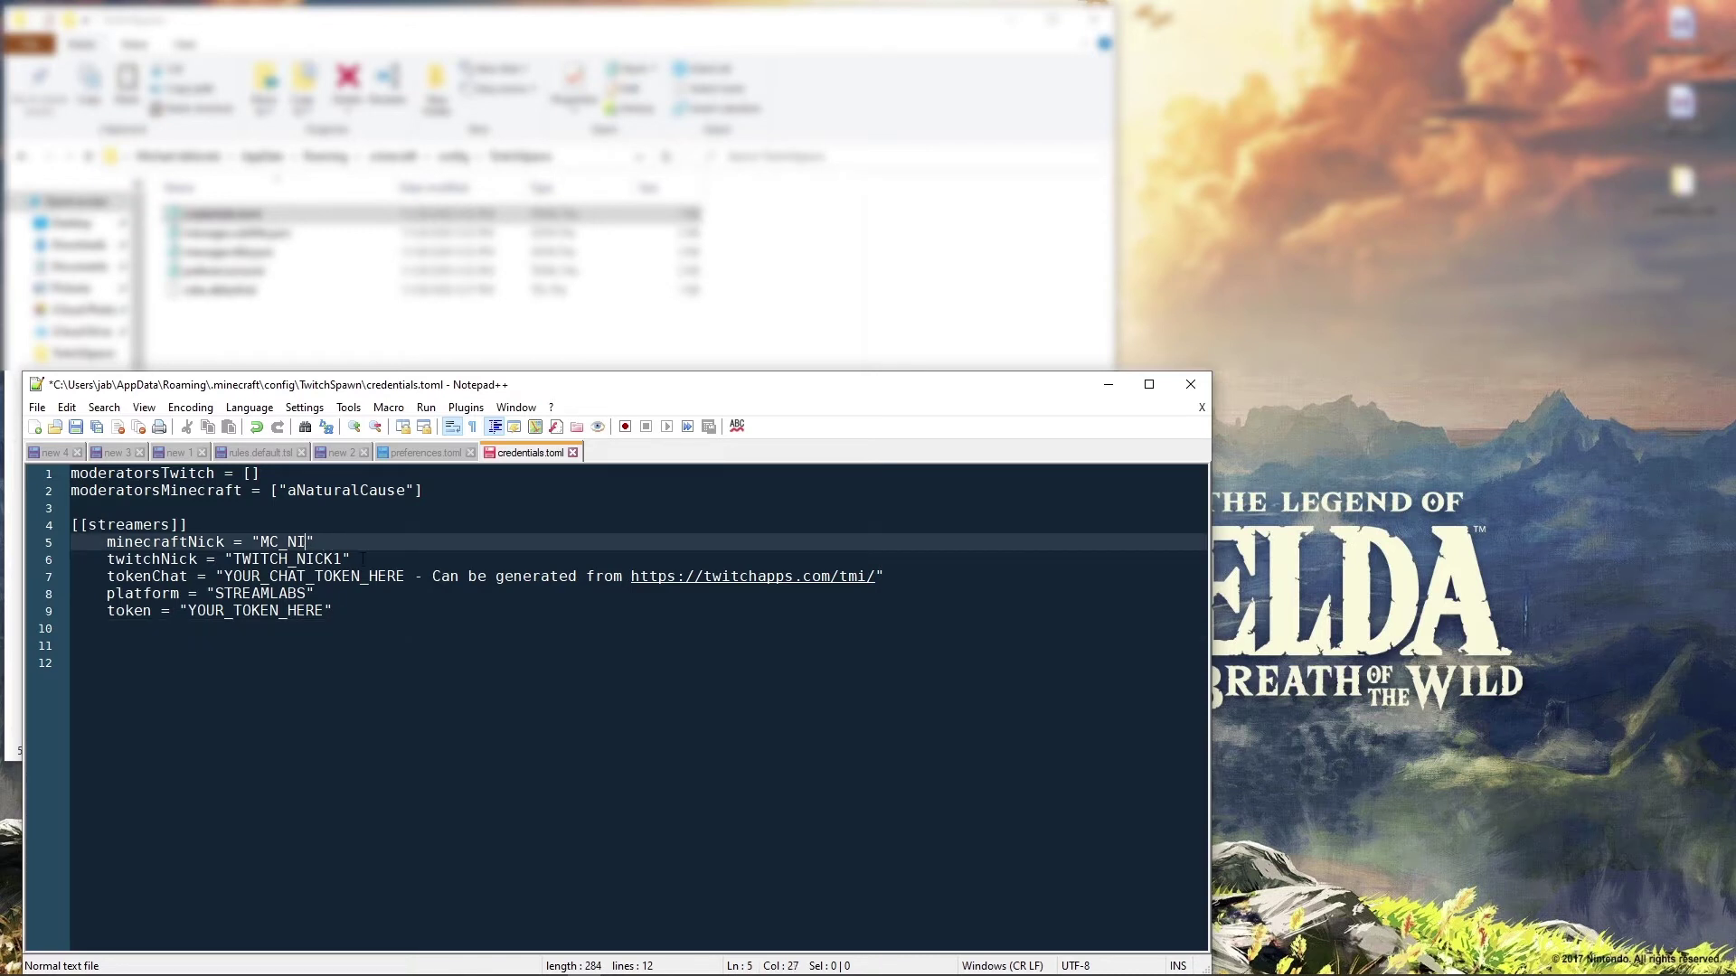
type("aNaturalCa")
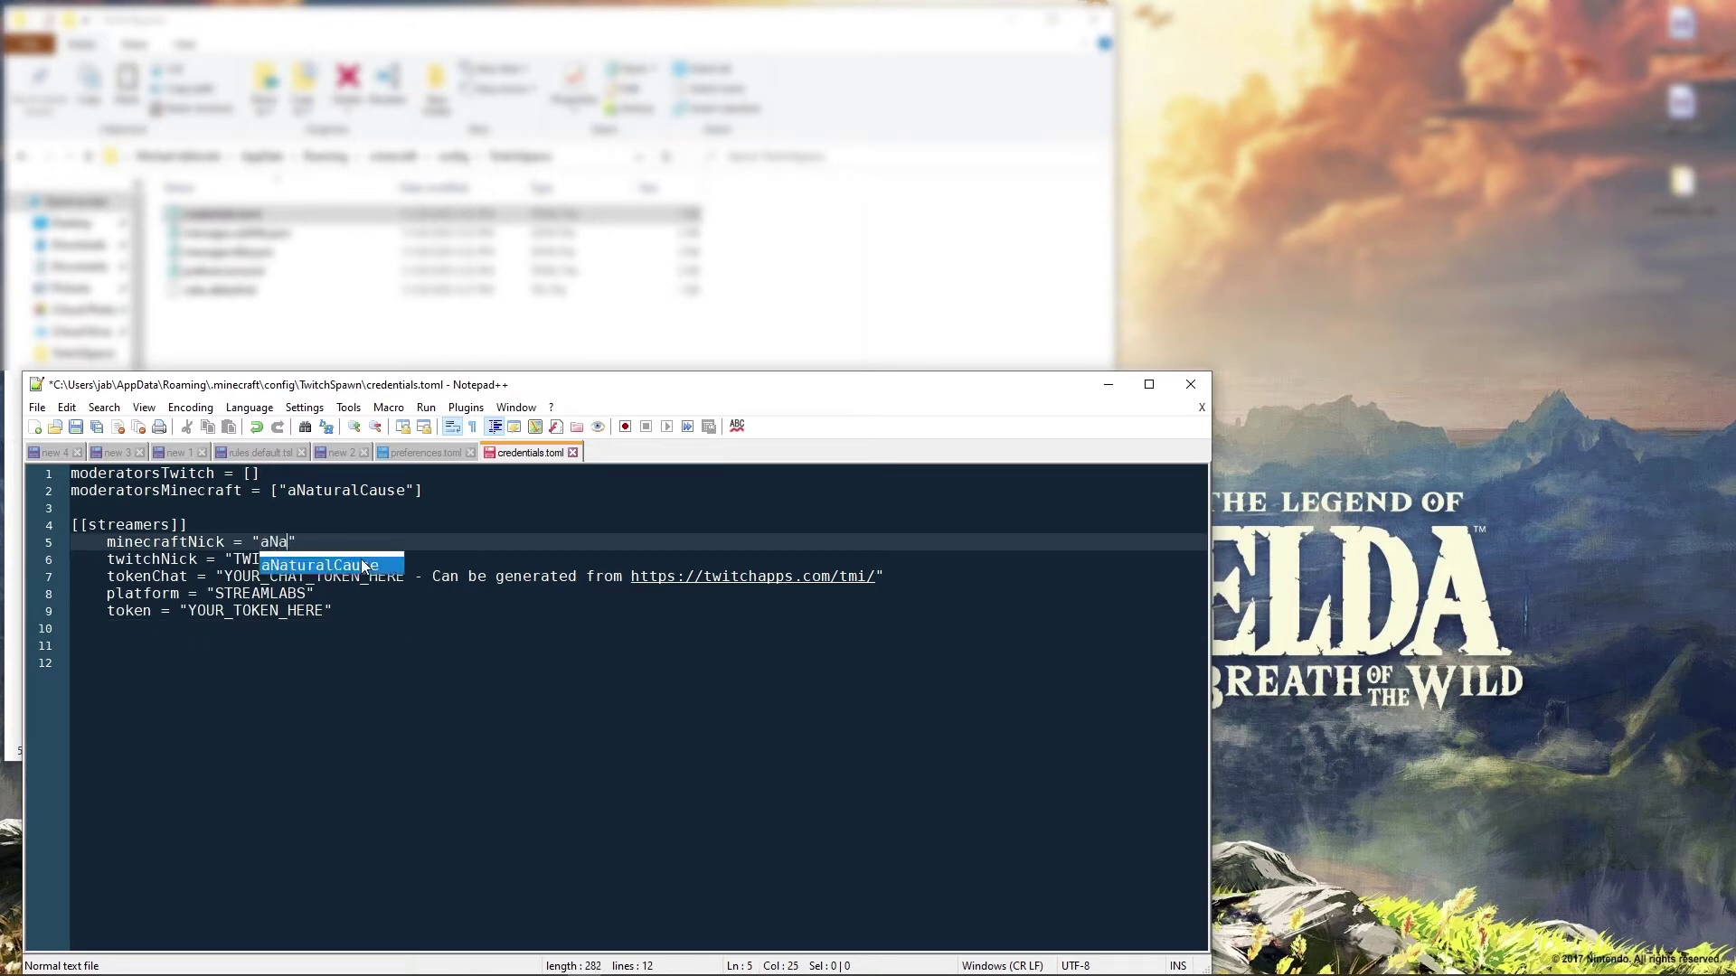
type("use")
left_click(513, 527)
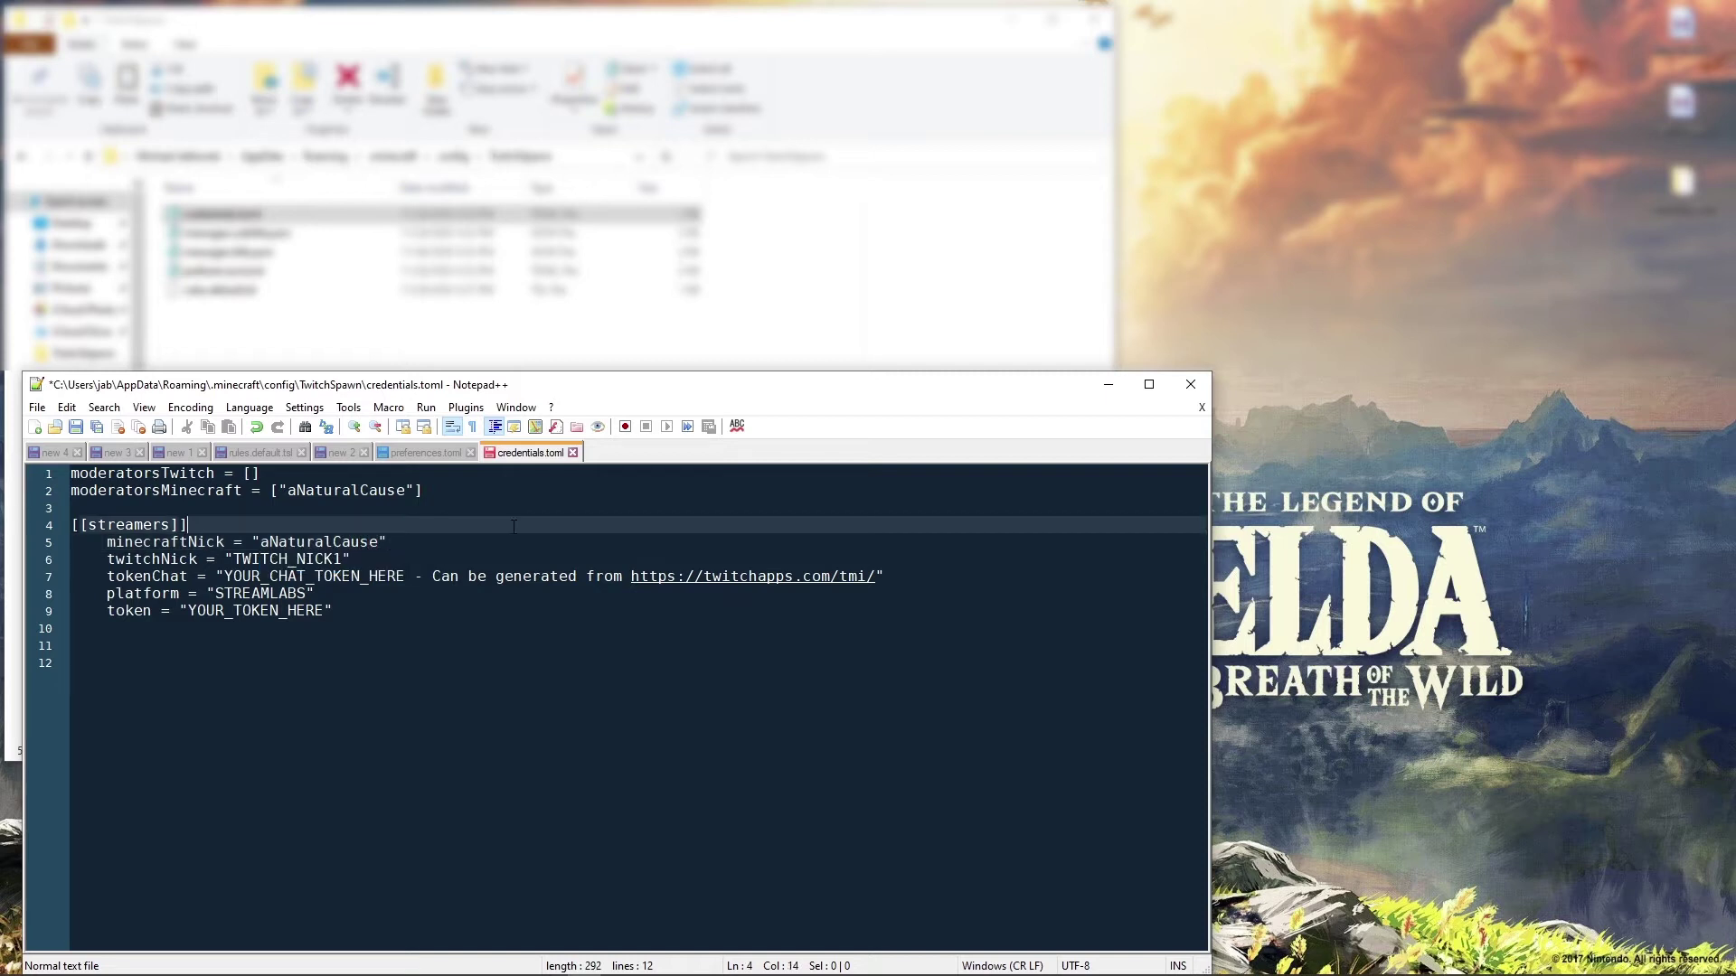
Replace TWITCH_NICK1 with the streamer's Twitch username
left_click(343, 559)
key("BackSpace")
key("BackSpace")
key("BackSpace")
key("BackSpace")
key("BackSpace")
key("BackSpace")
key("BackSpace")
key("BackSpace")
key("BackSpace")
key("BackSpace")
key("BackSpace")
key("BackSpace")
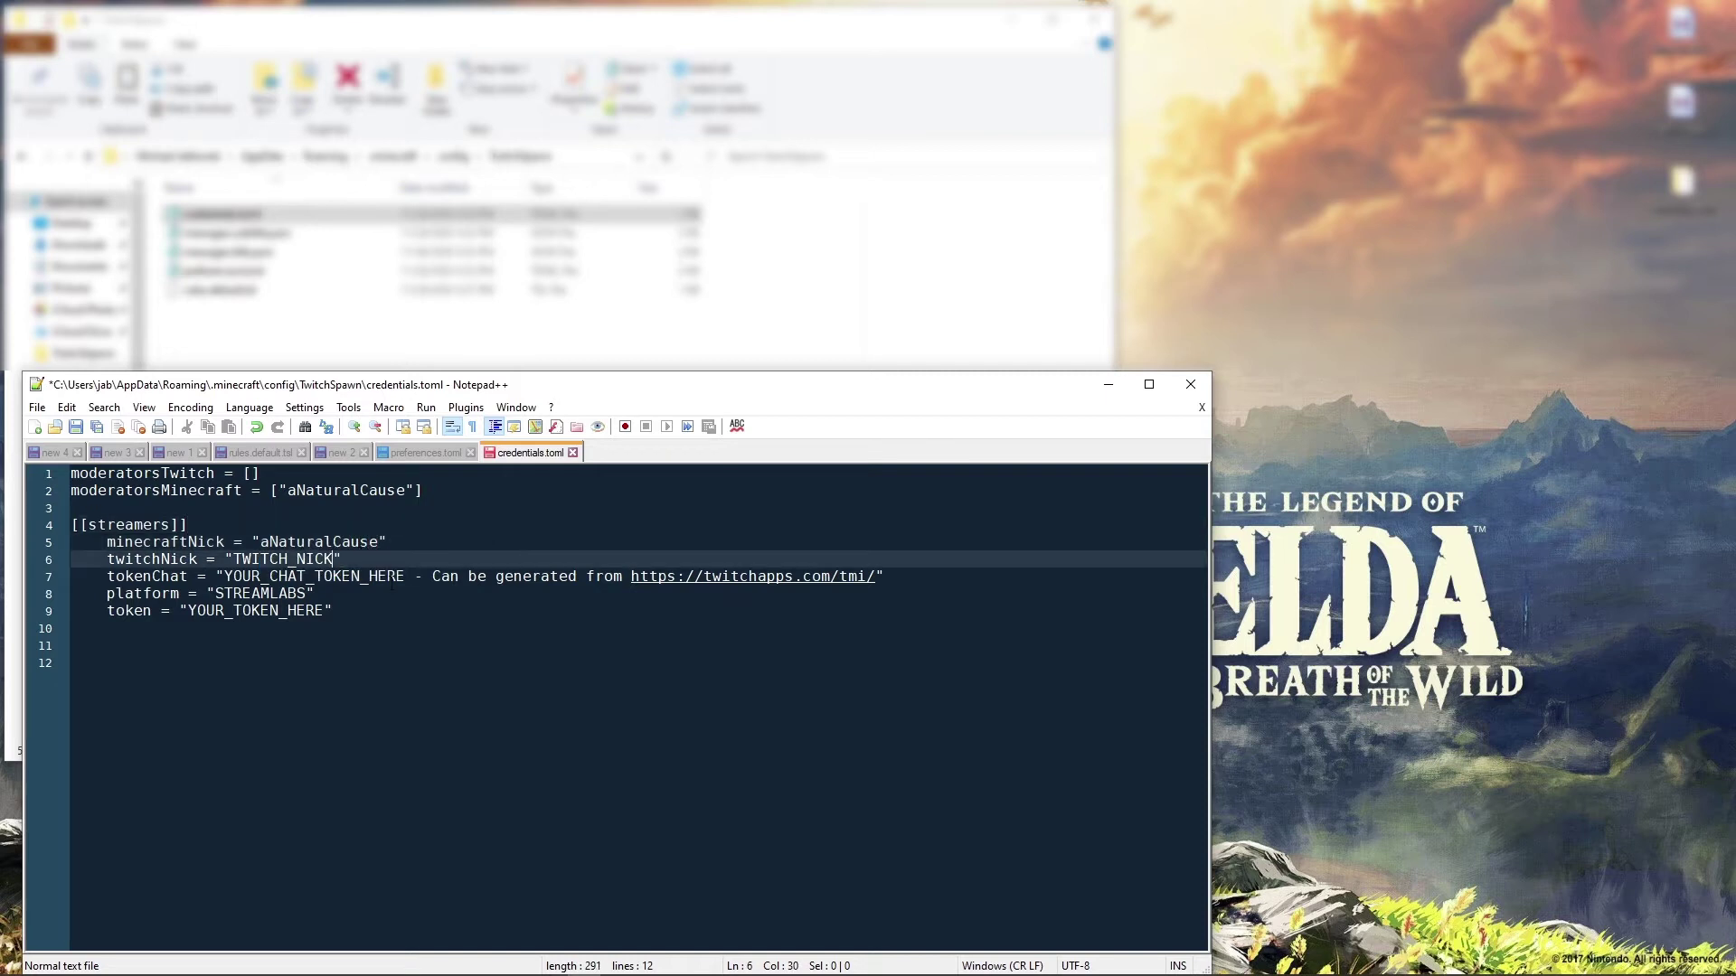
type("aNaturalCause")
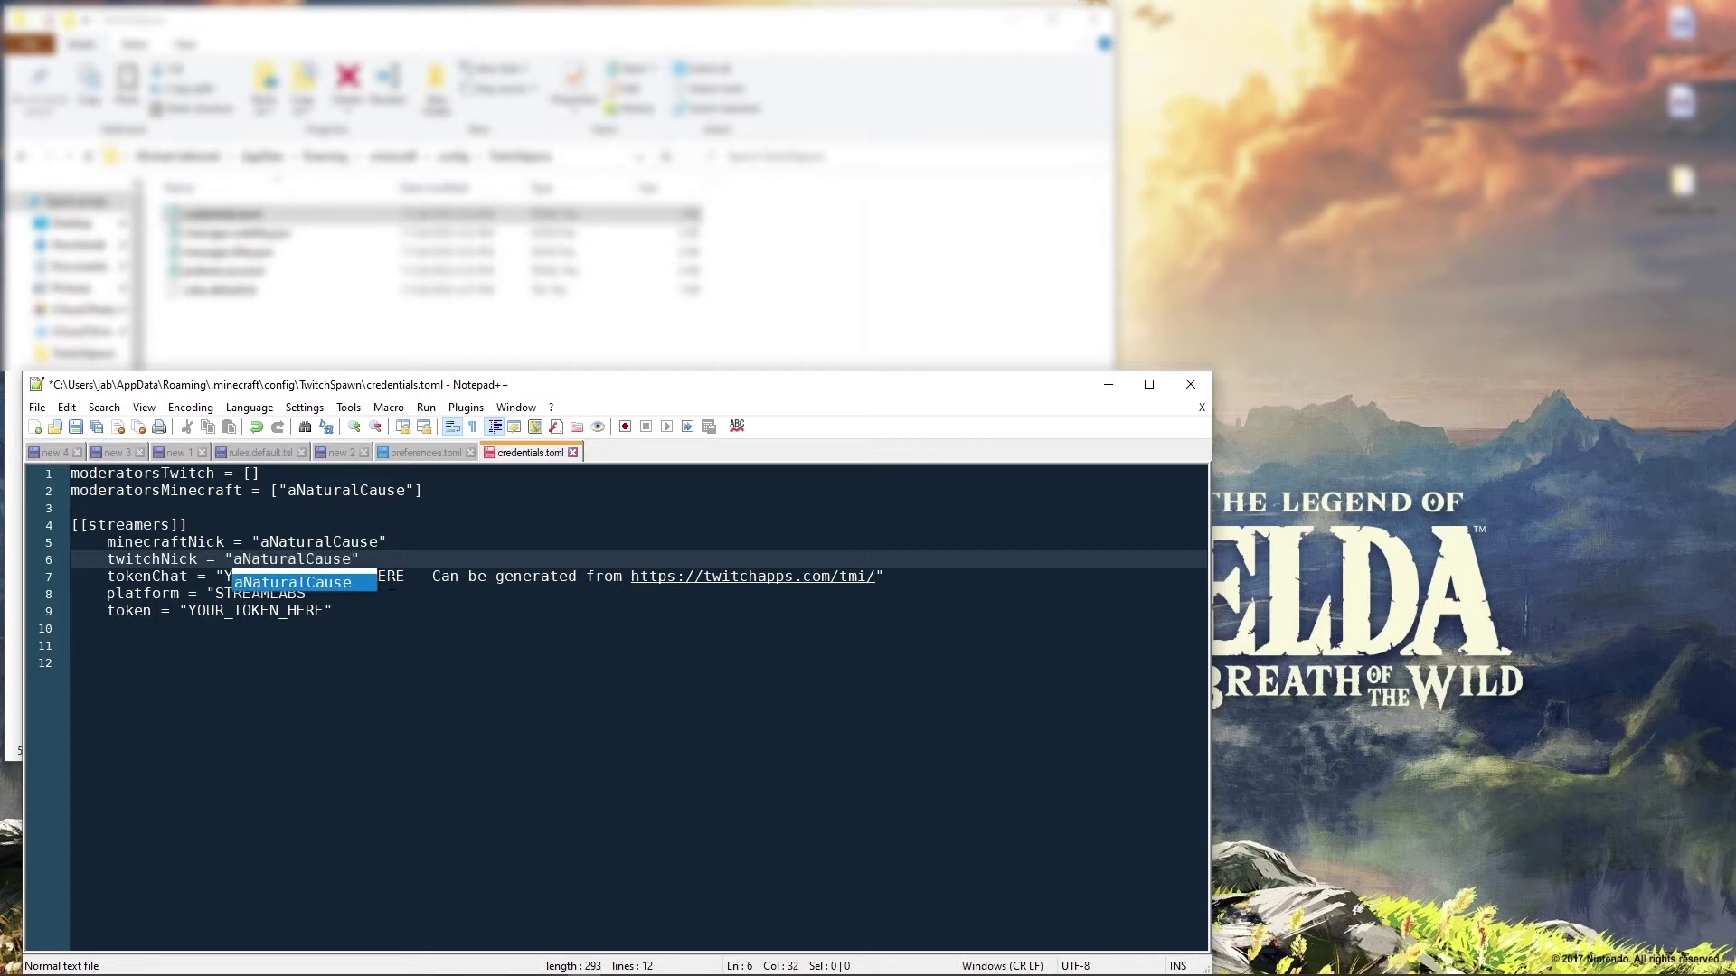
left_click(624, 725)
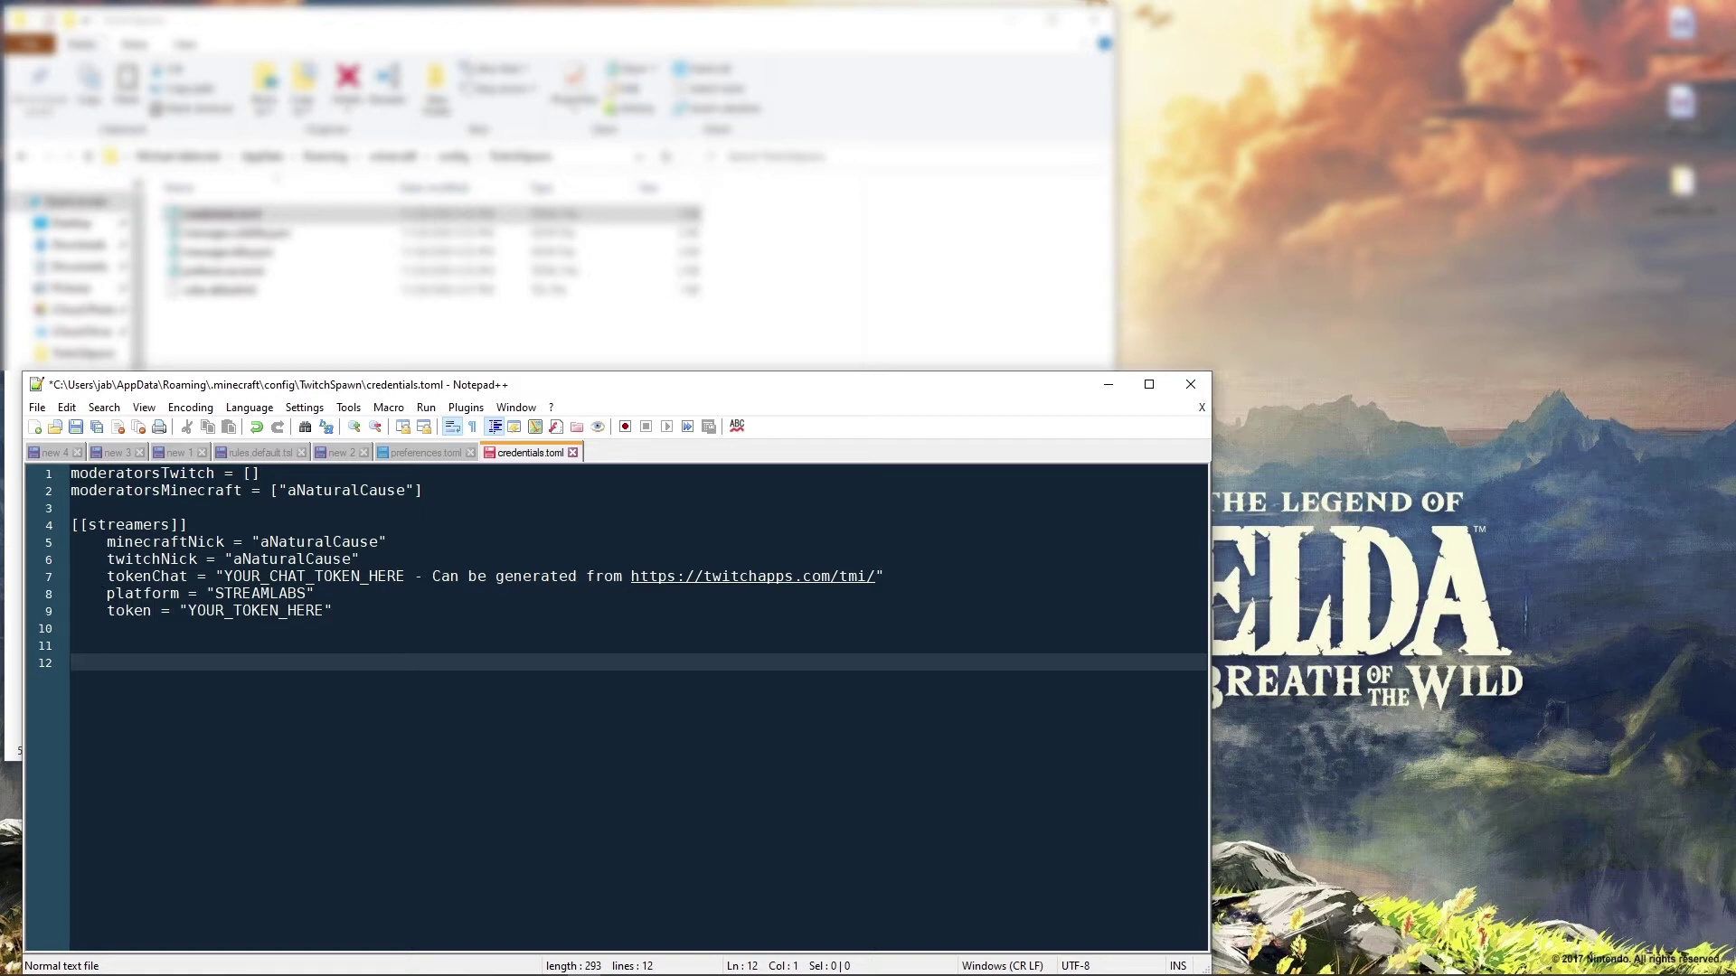
Point out the platform STREAMLABS line and the YOUR_TOKEN_HERE token placeholder
left_click_drag(106, 594, 356, 594)
left_click(116, 611)
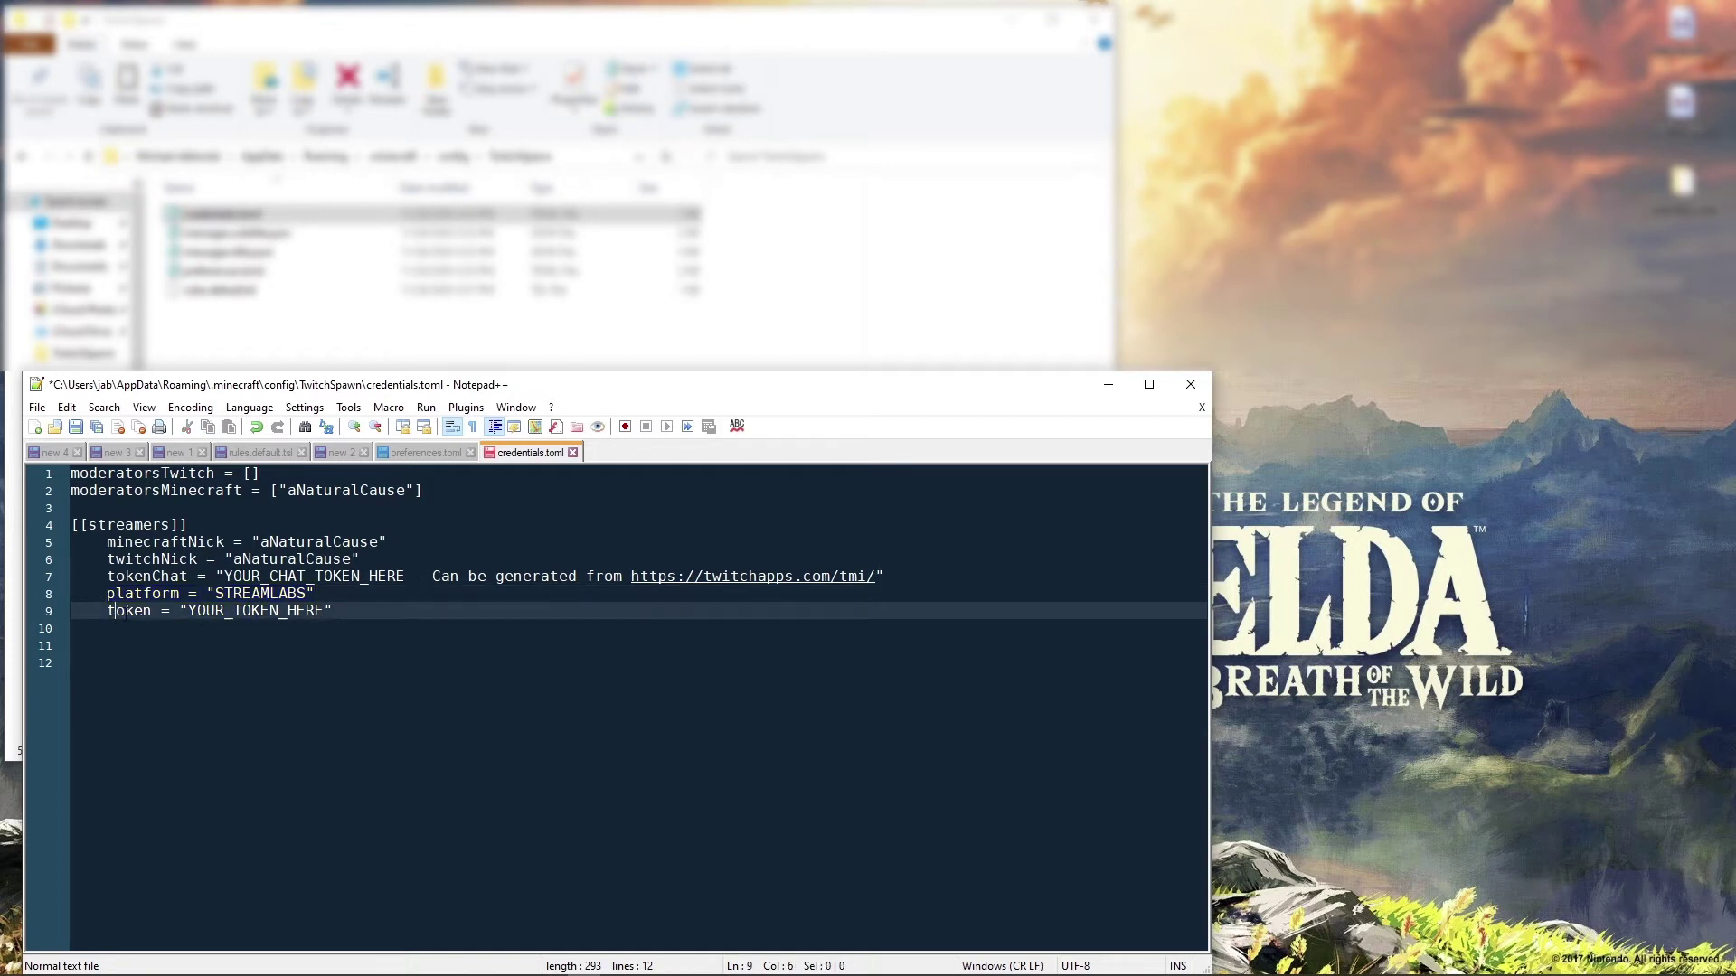
left_click_drag(327, 613, 187, 613)
left_click(299, 615)
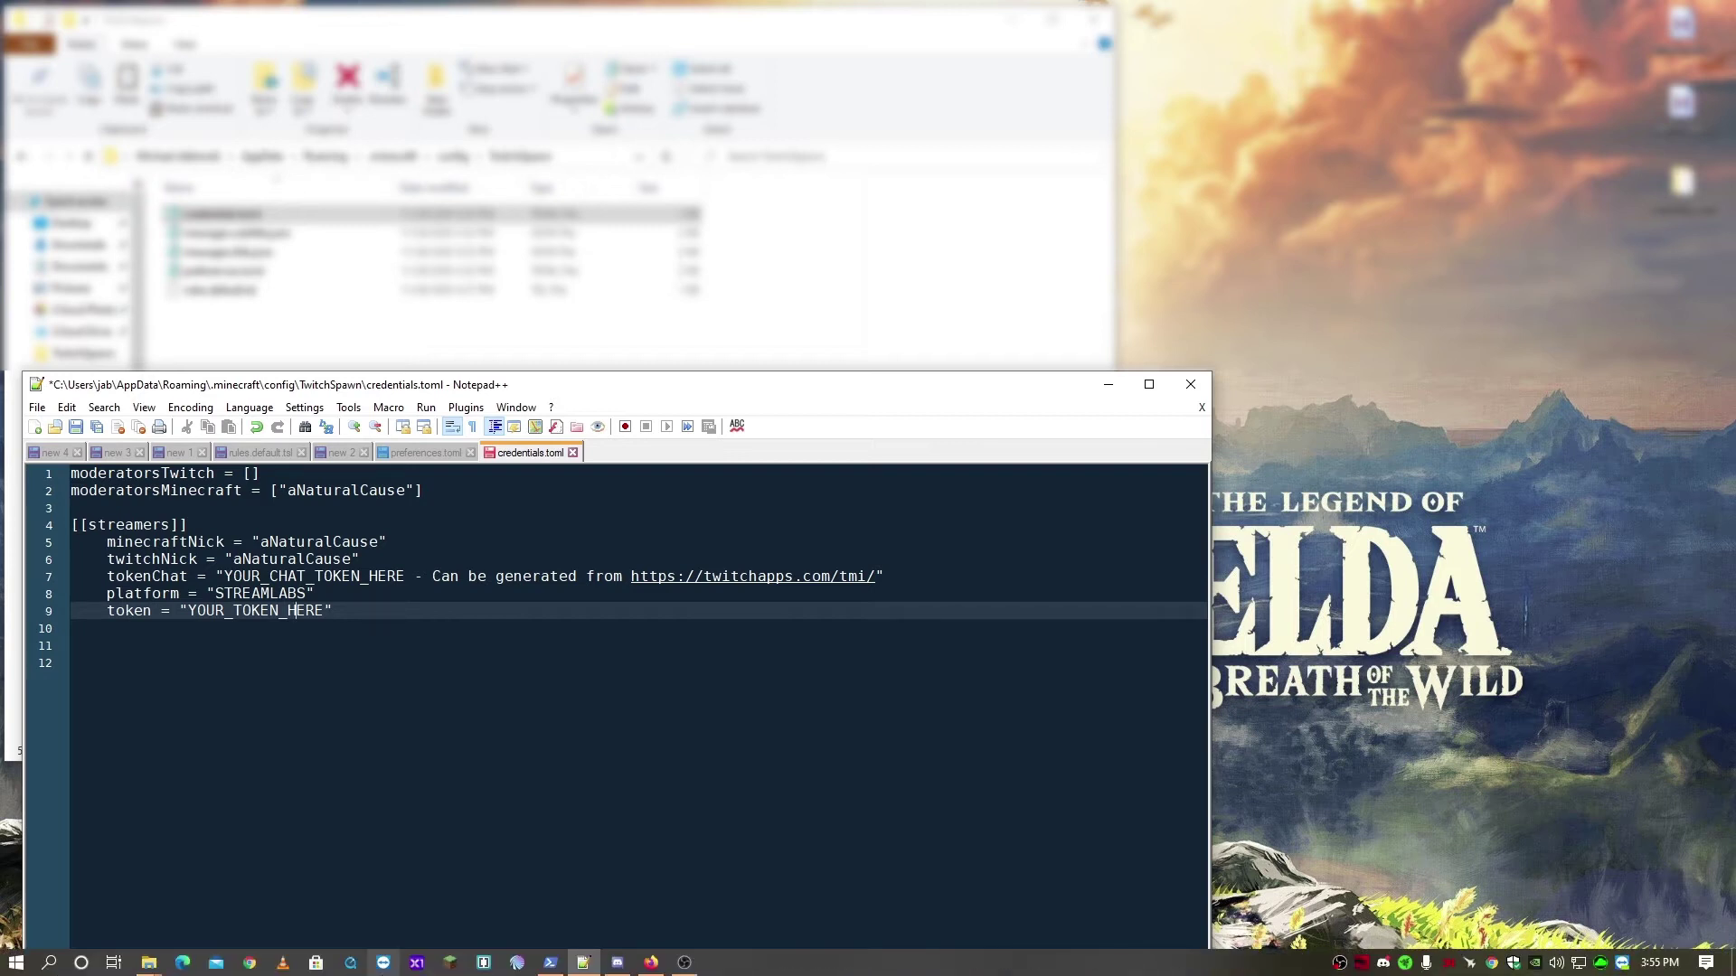
mouse_move(651, 963)
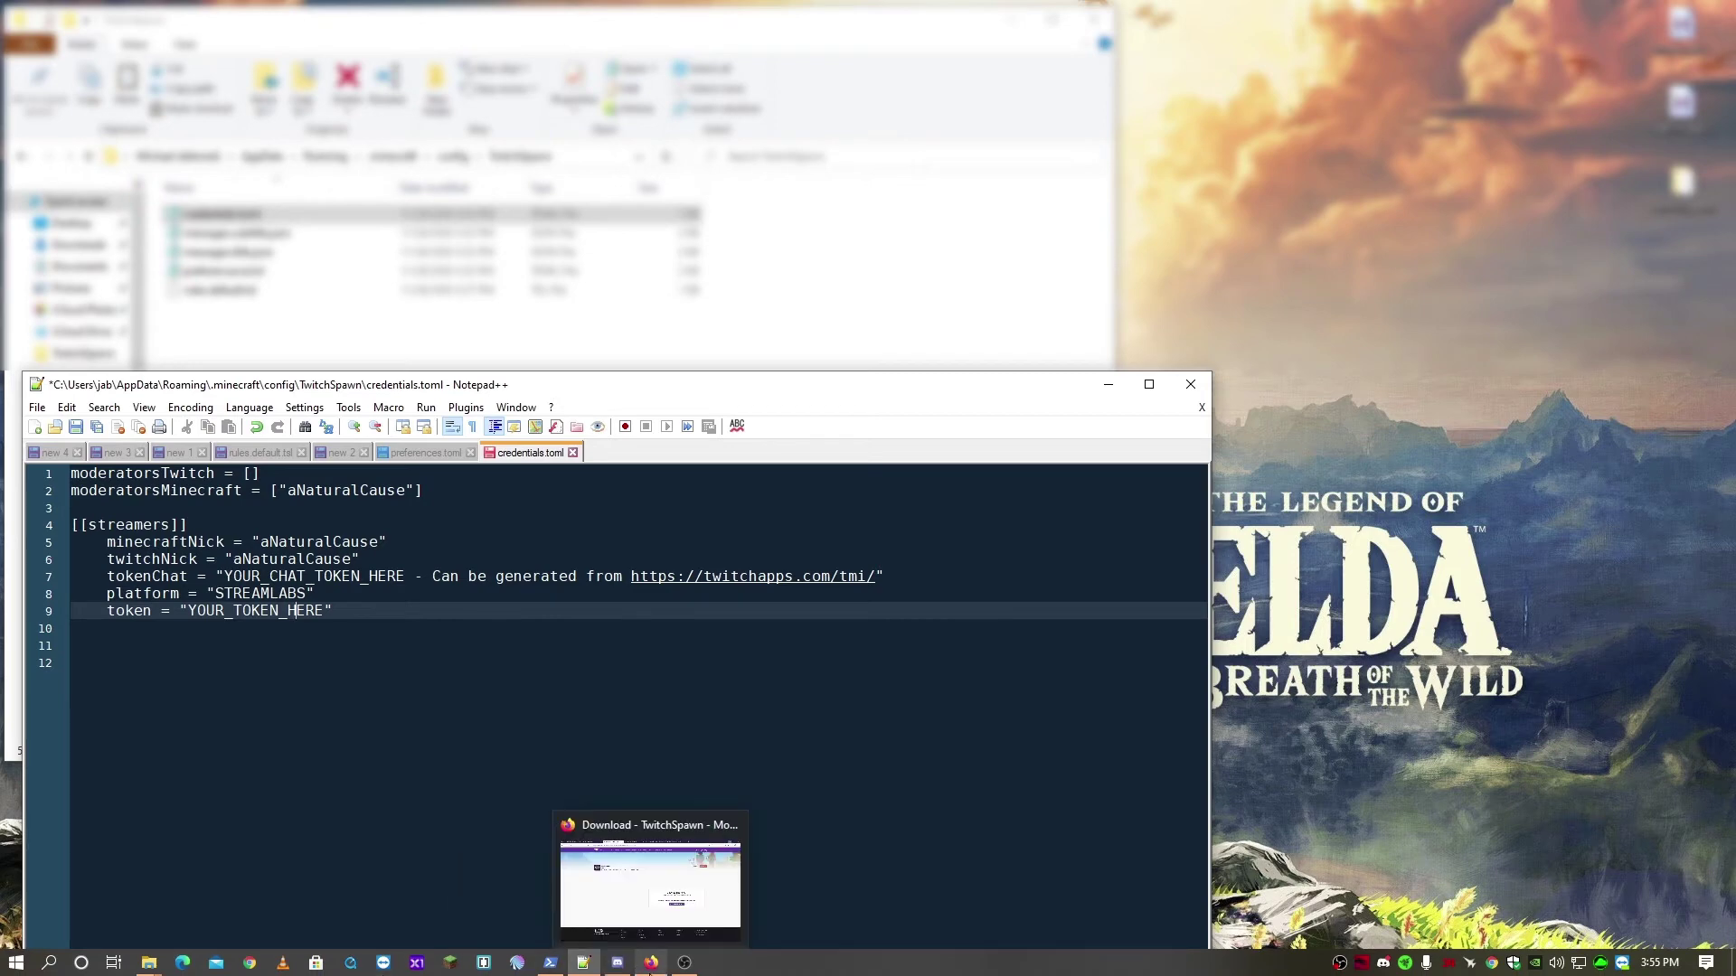
In the Streamlabs dashboard, go to Settings > API Settings > API Tokens
left_click(660, 966)
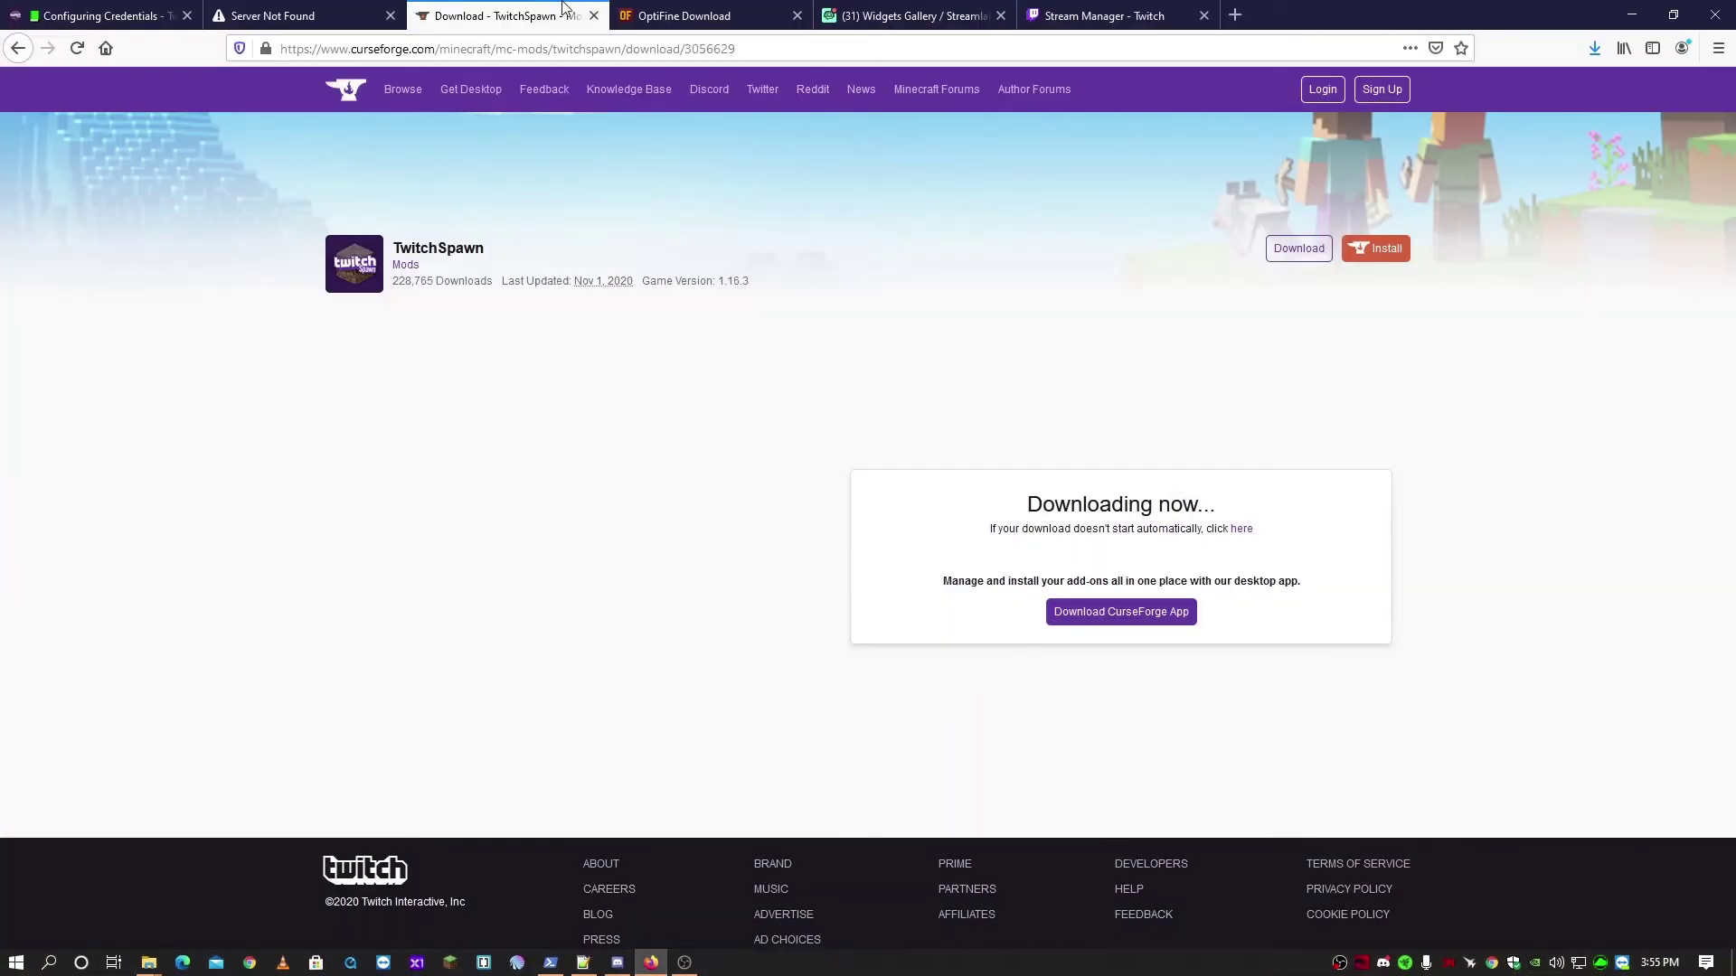
left_click(890, 18)
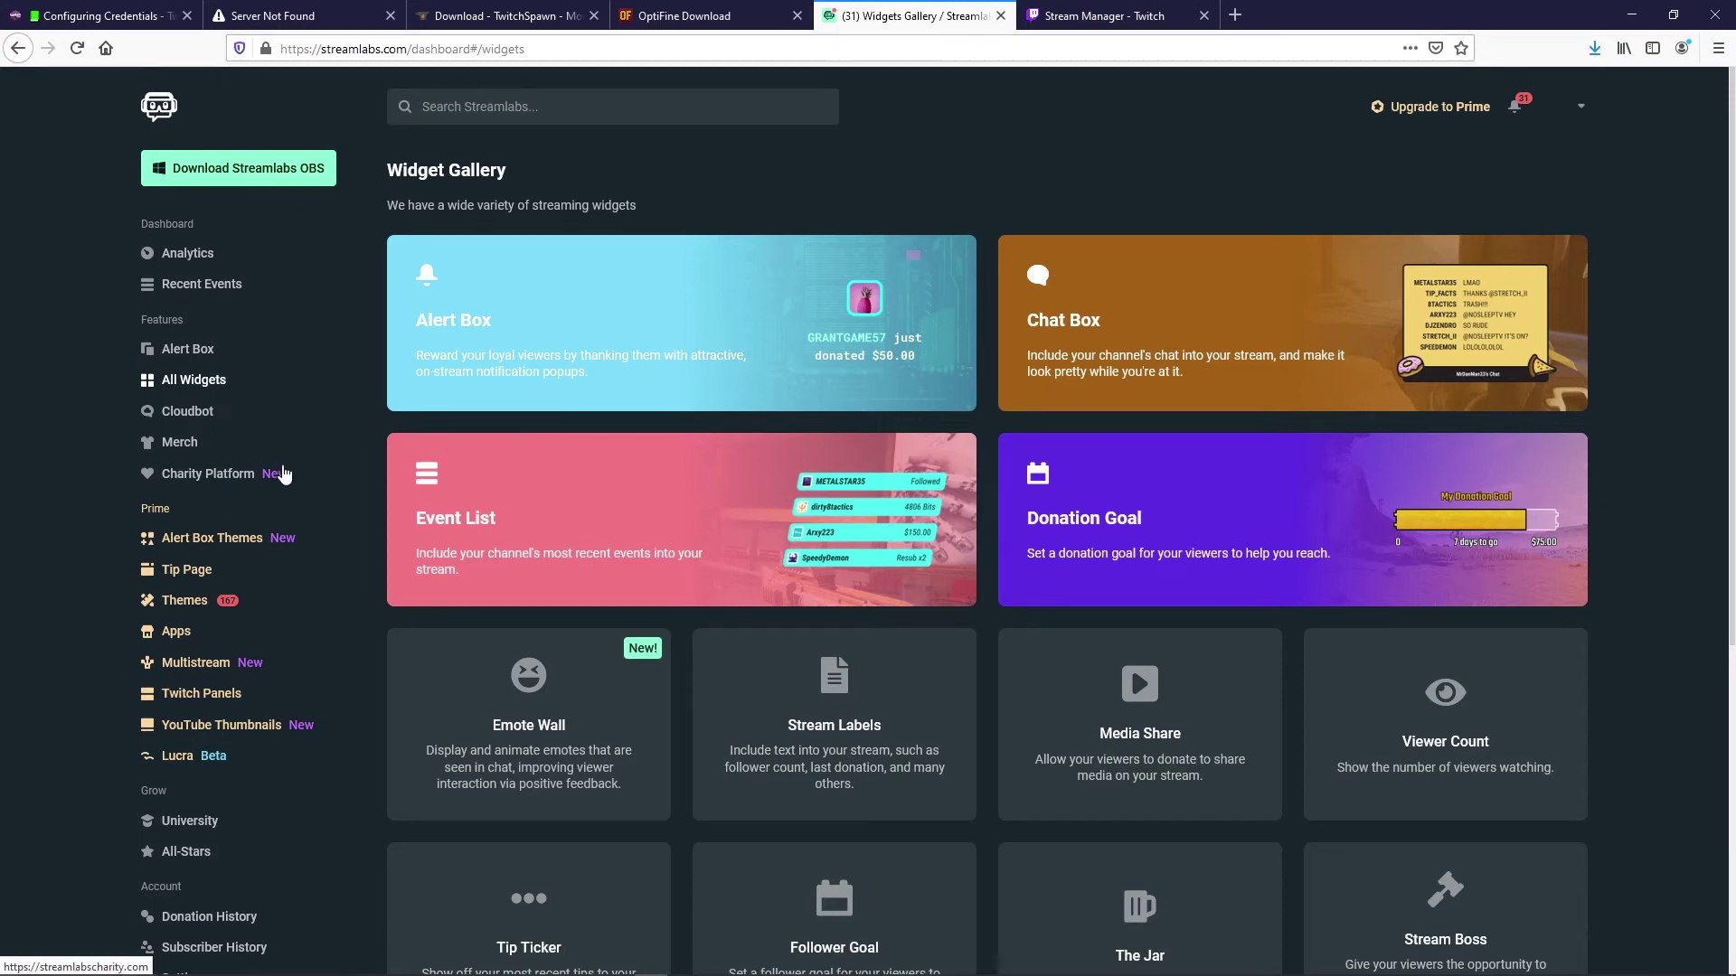
scroll(282, 475, "down", 5)
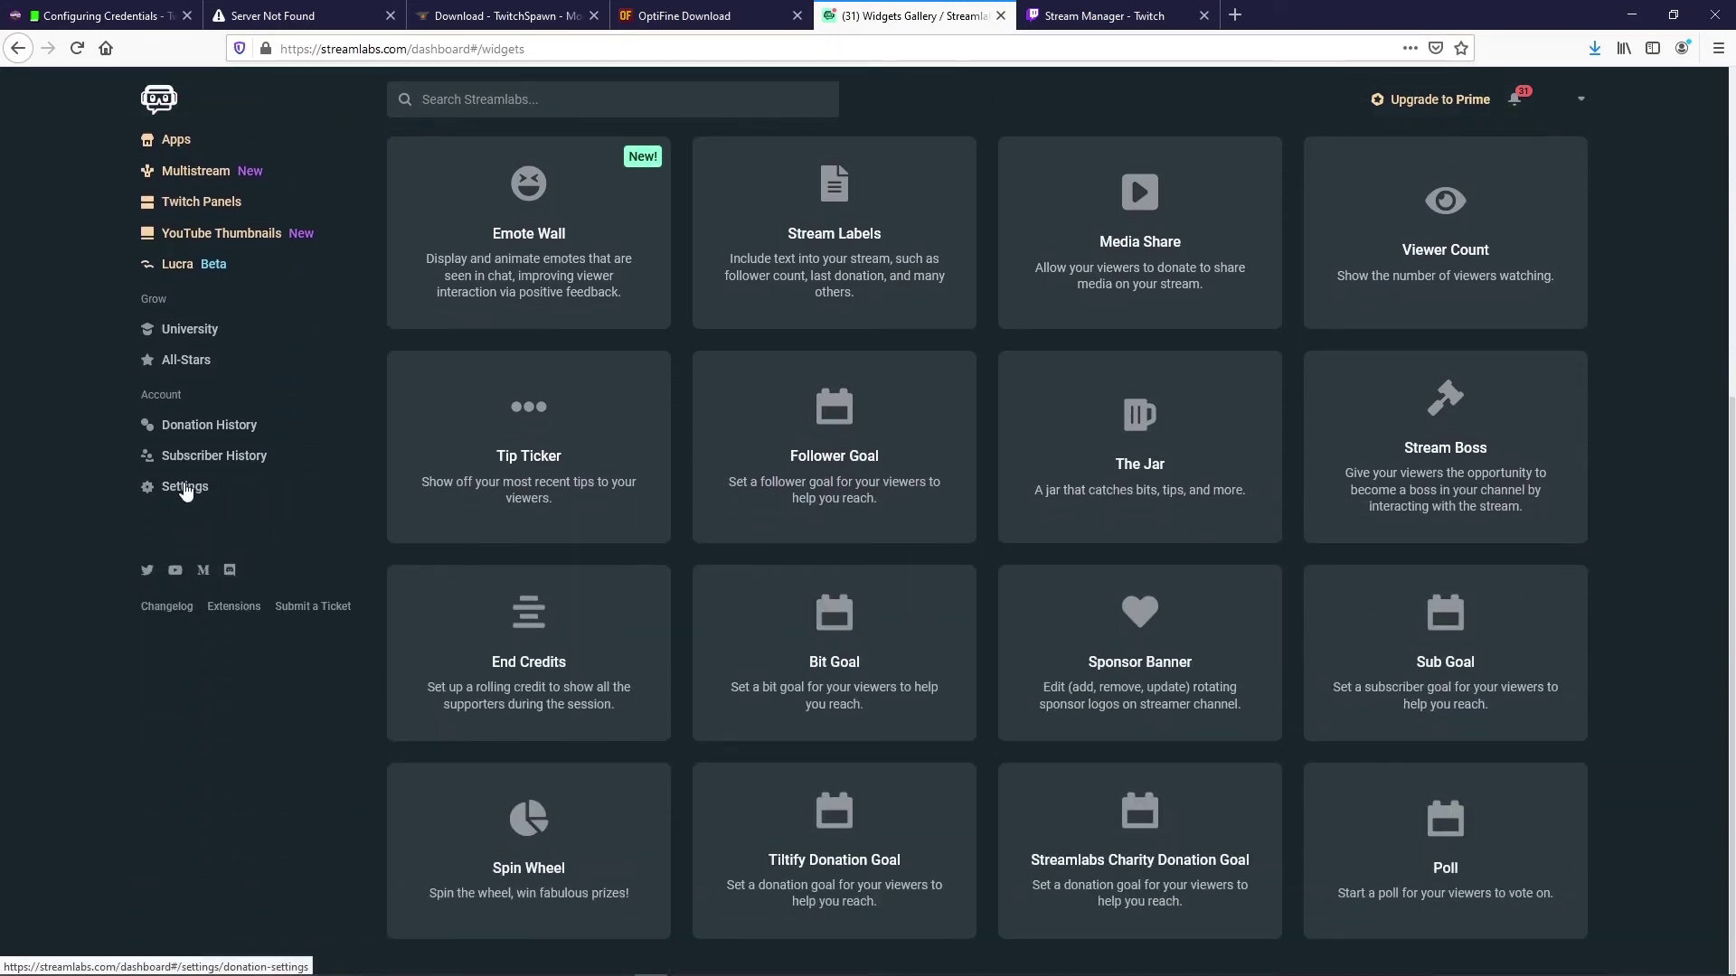
left_click(186, 492)
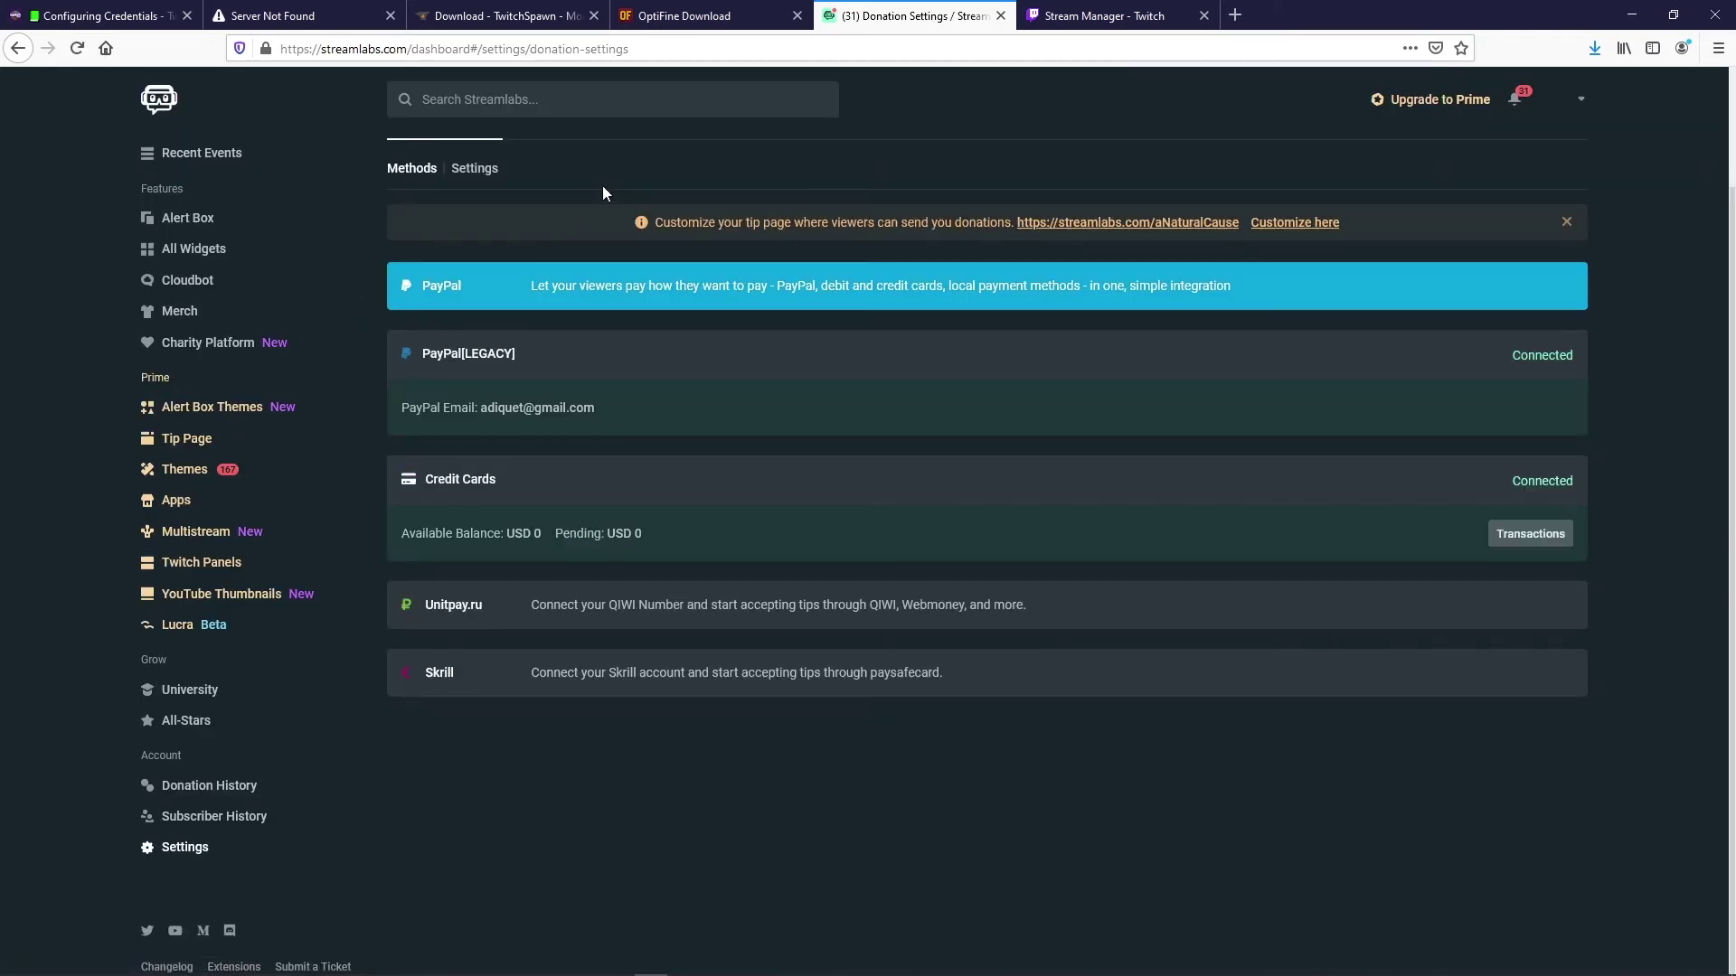
scroll(602, 210, "up", 2)
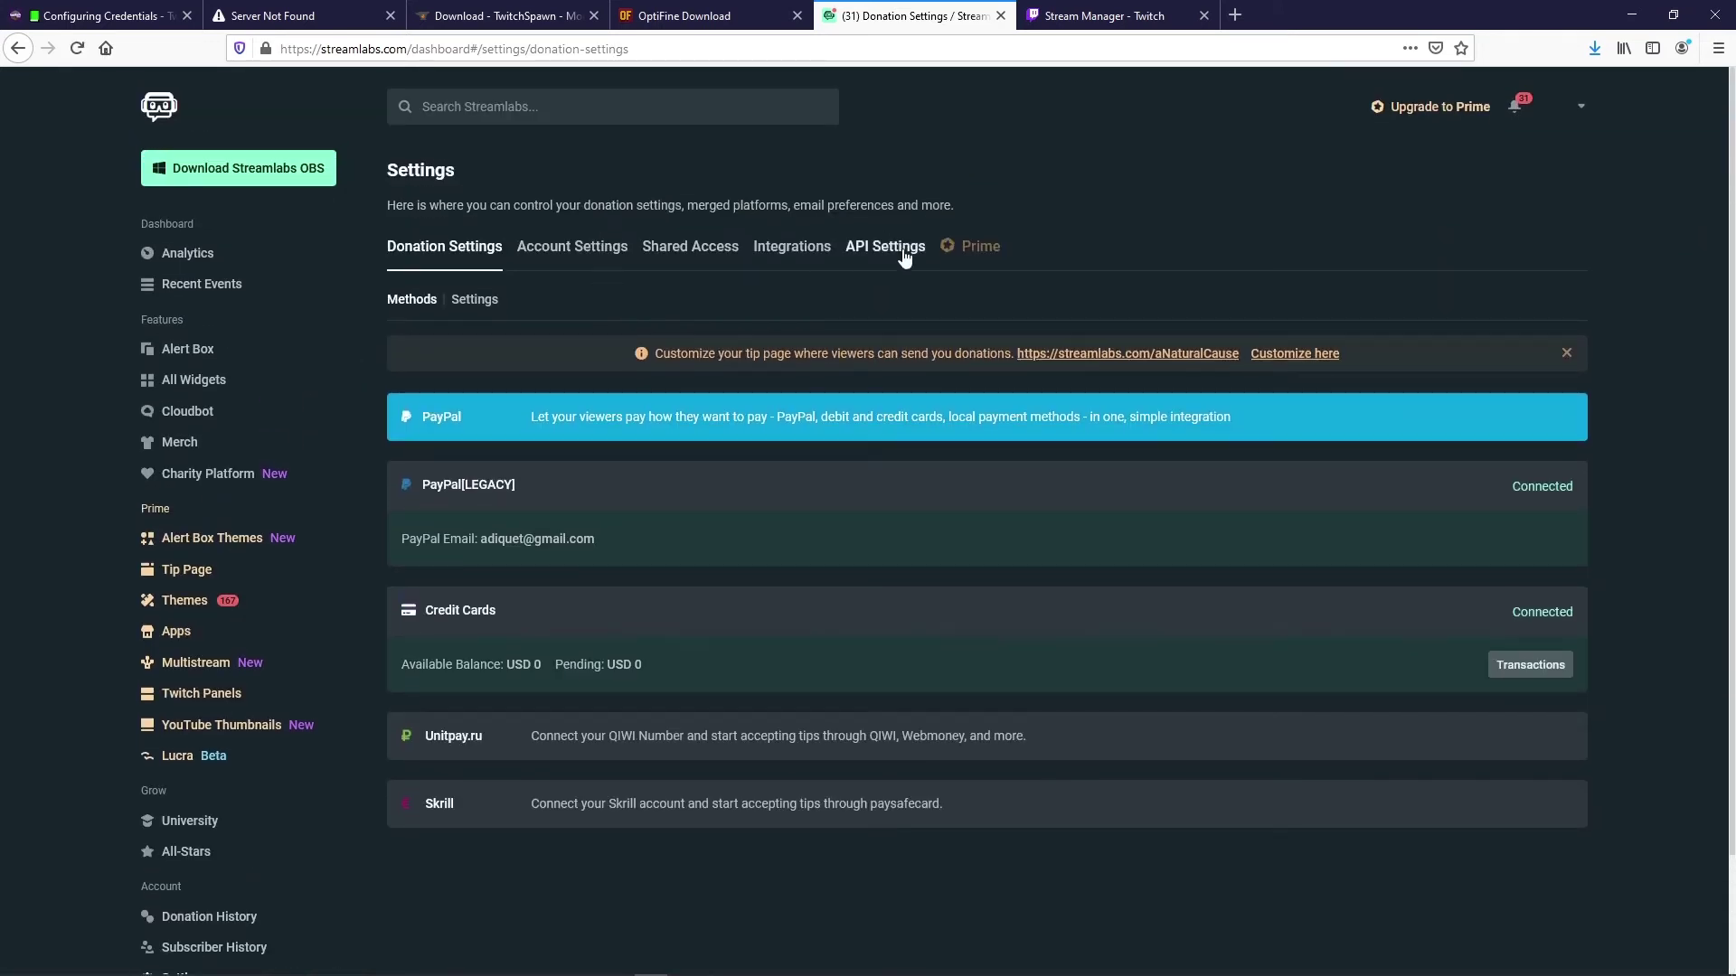
left_click(904, 254)
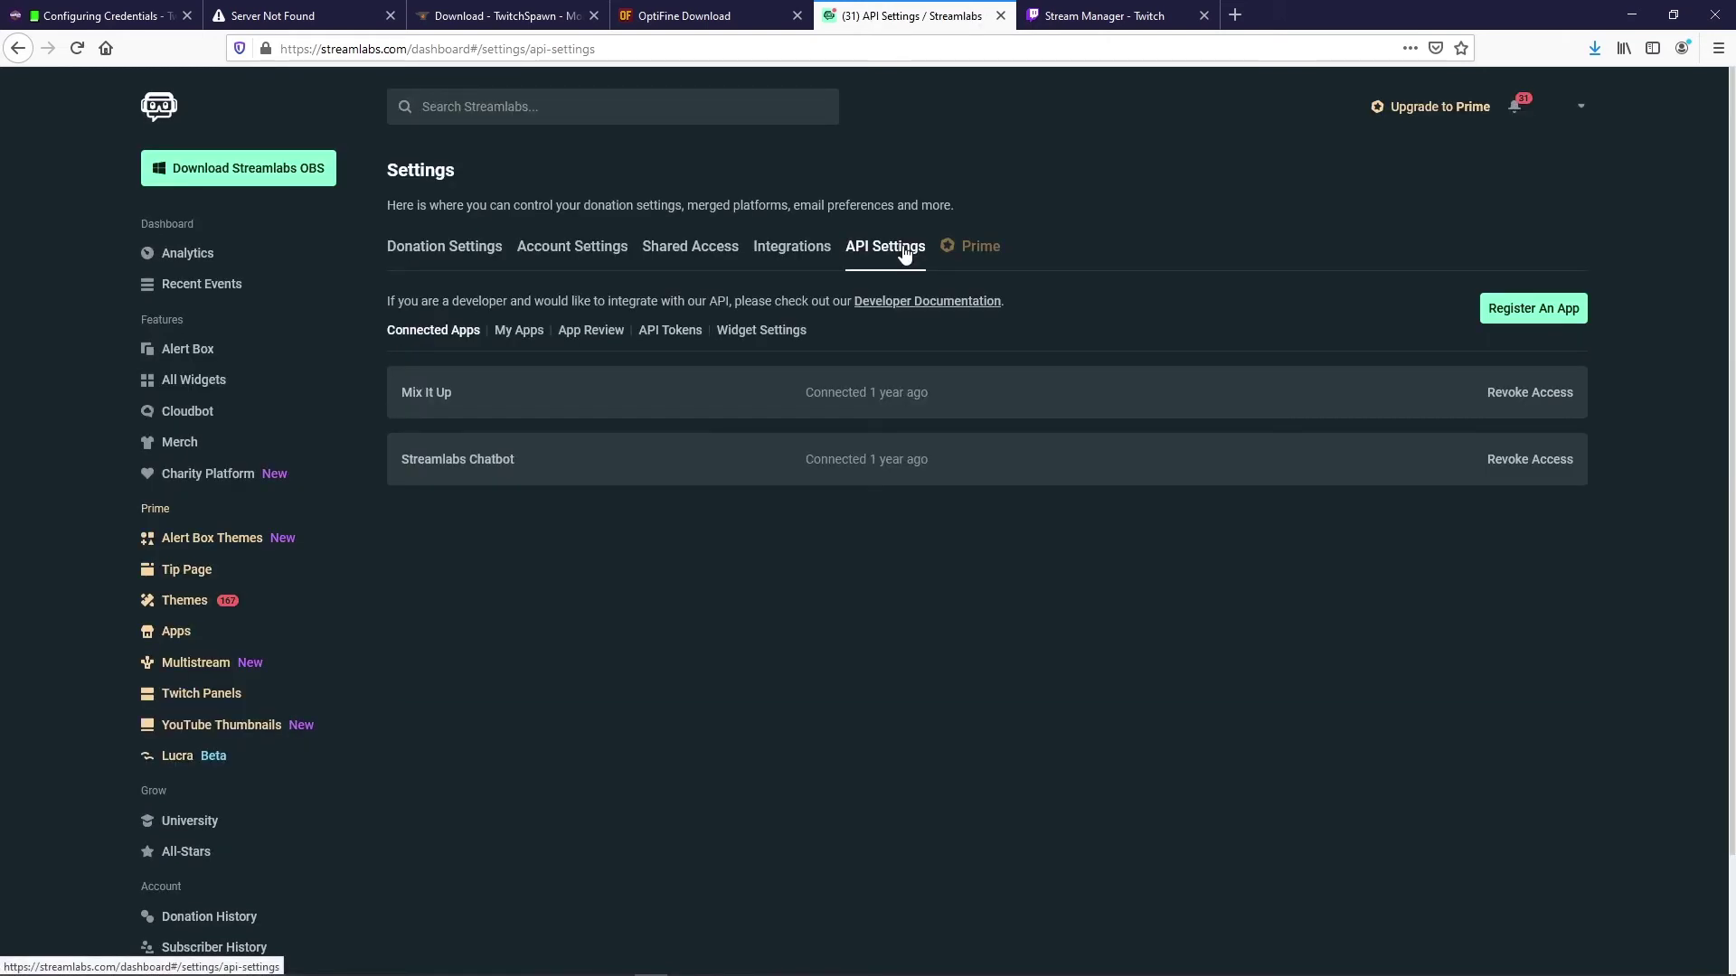
left_click(670, 331)
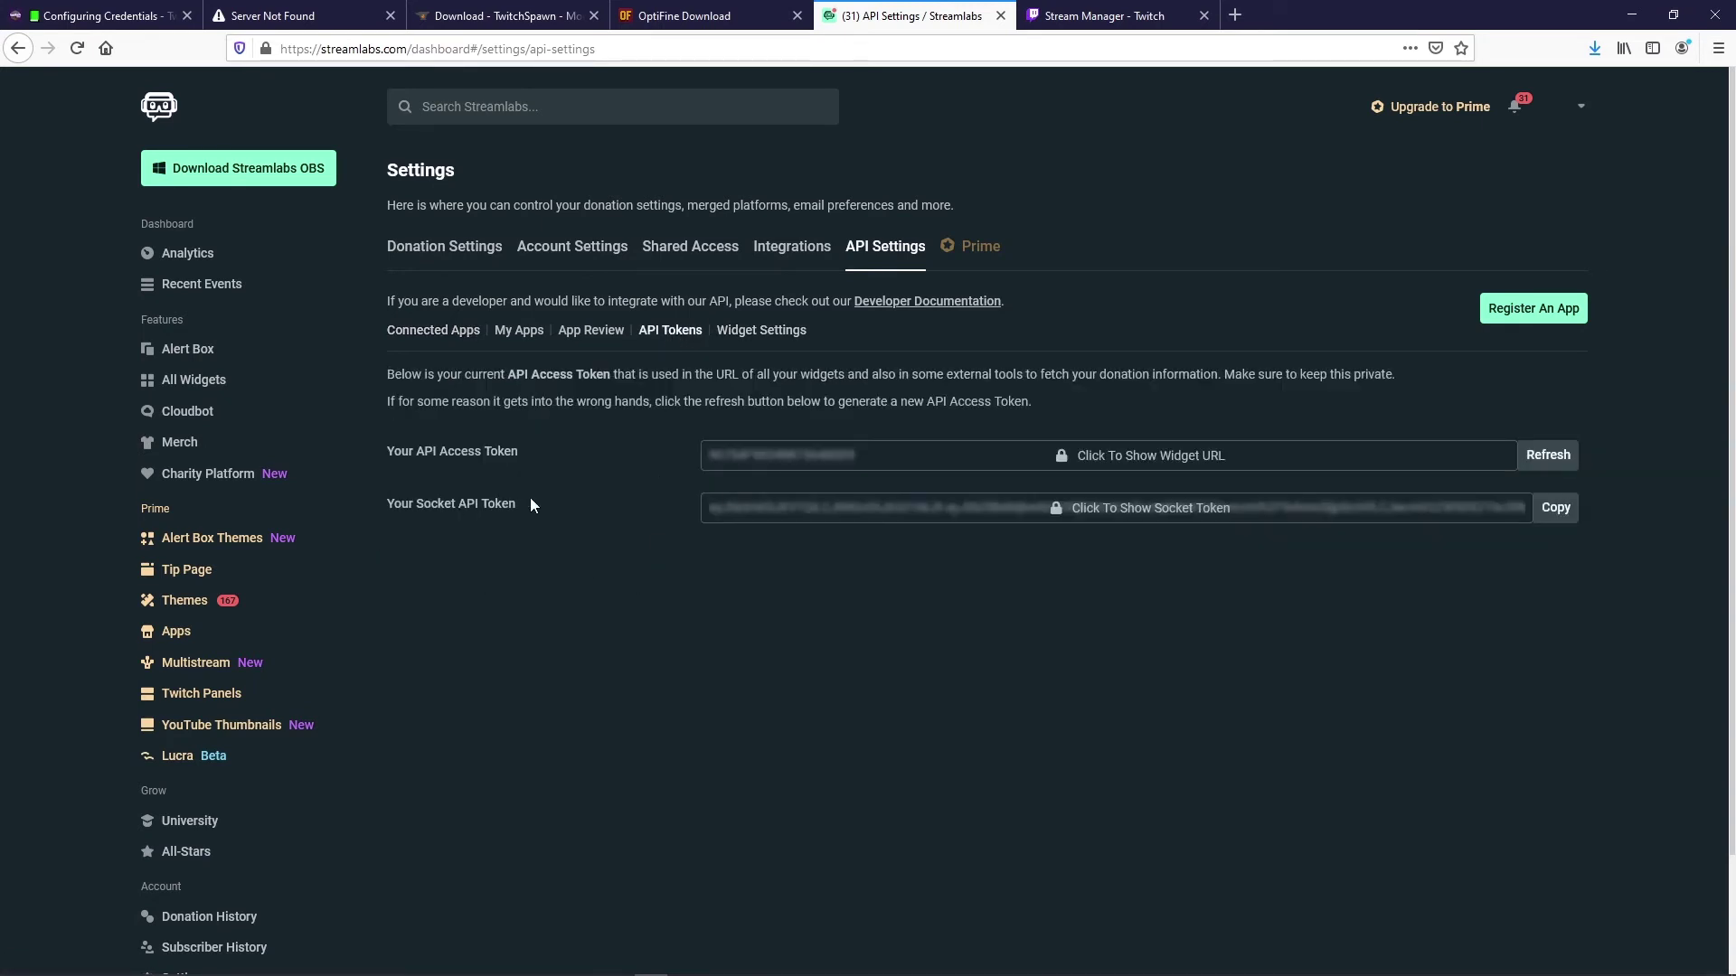
Copy the Socket API Token and minimize the browser
mouse_move(525, 501)
left_mouse_down()
mouse_move(370, 501)
mouse_move(516, 511)
left_mouse_up()
left_click(361, 498)
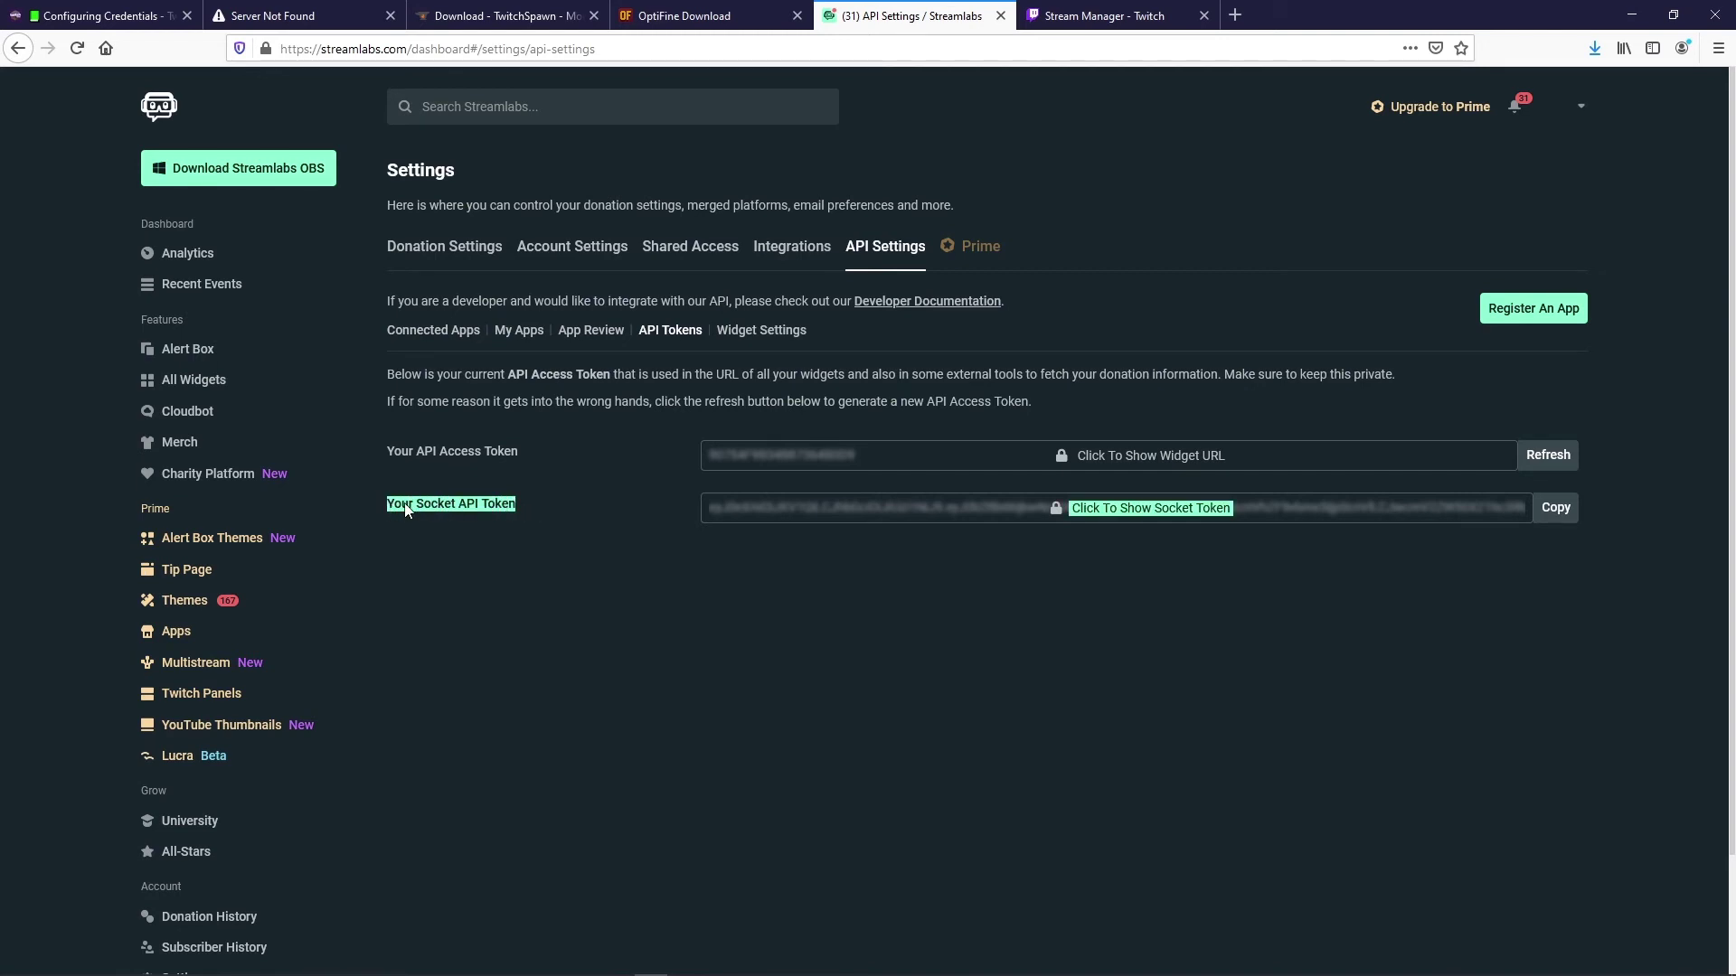
left_click(1555, 509)
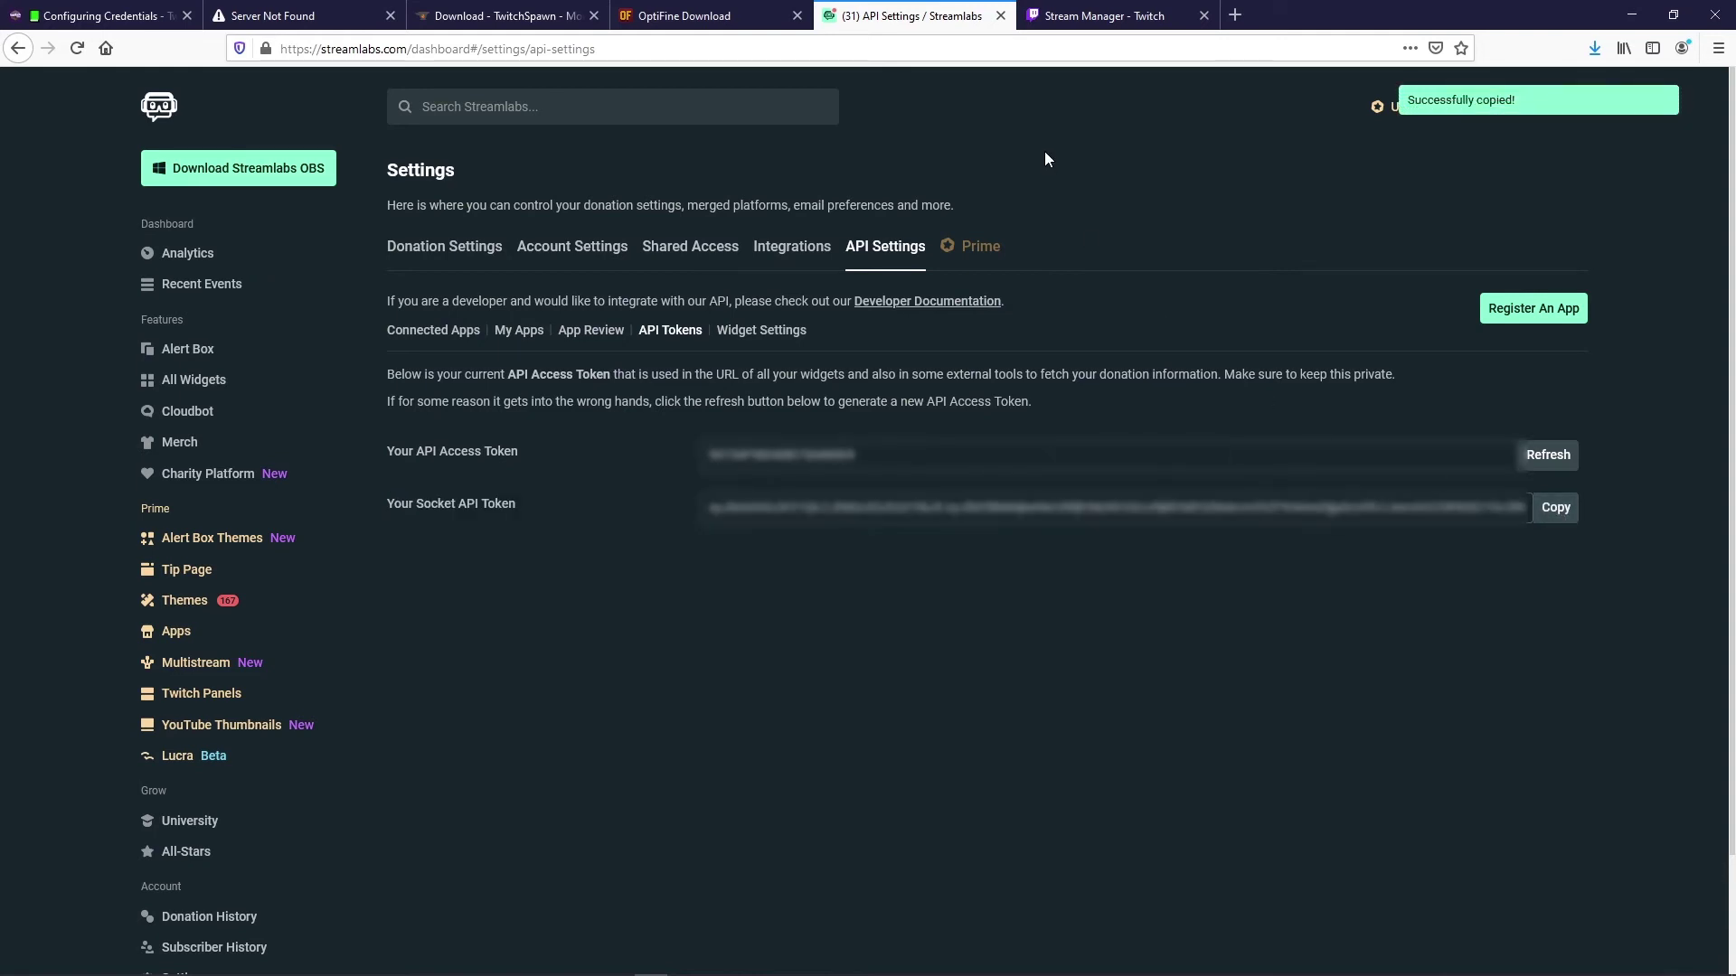
left_click(1632, 16)
Replace YOUR_TOKEN_HERE on the token line with the pasted Streamlabs socket token
left_click(326, 613)
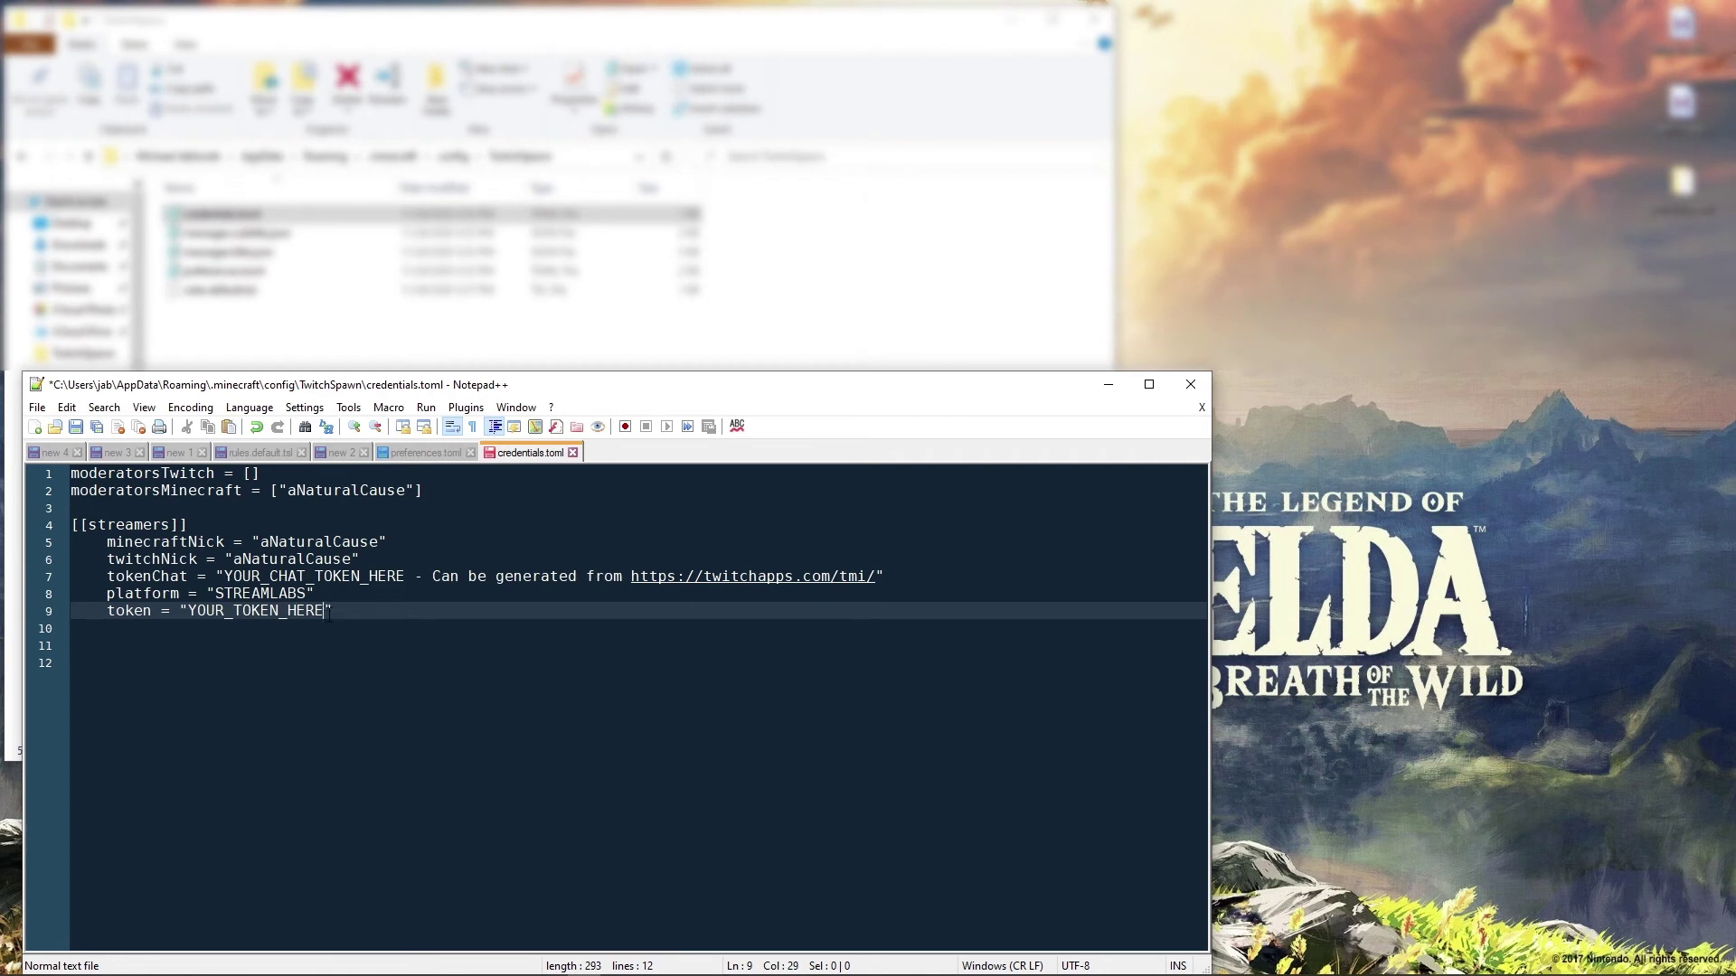
key("BackSpace")
right_click(187, 612)
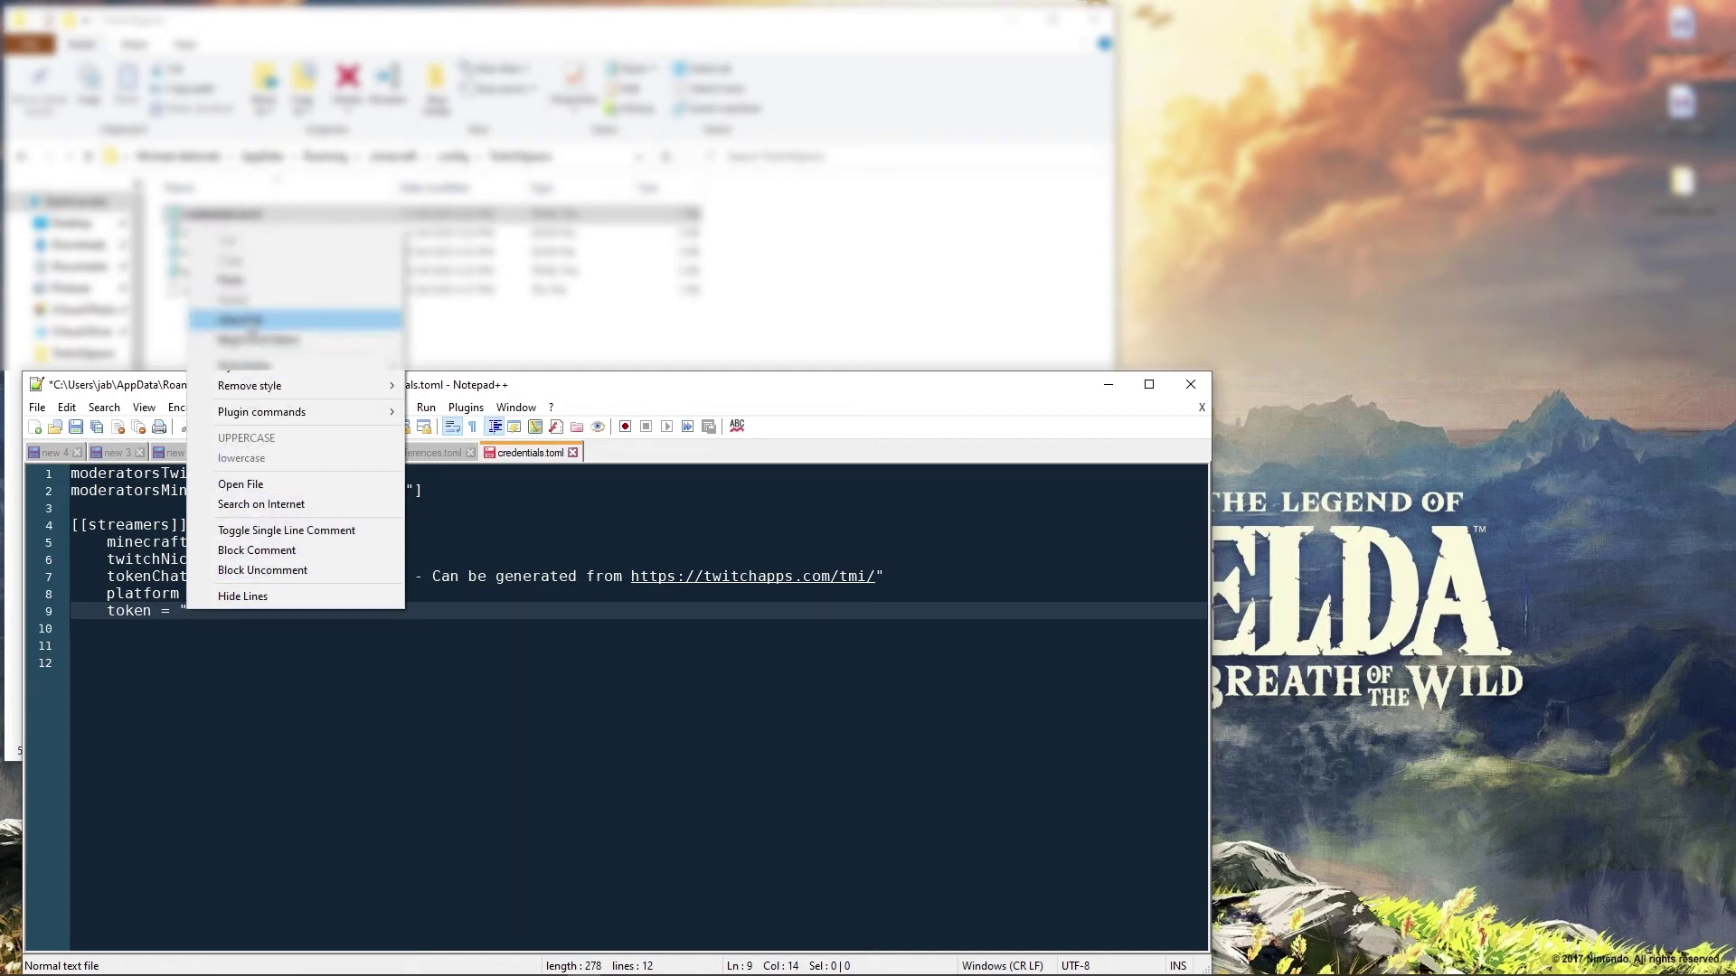
left_click(240, 280)
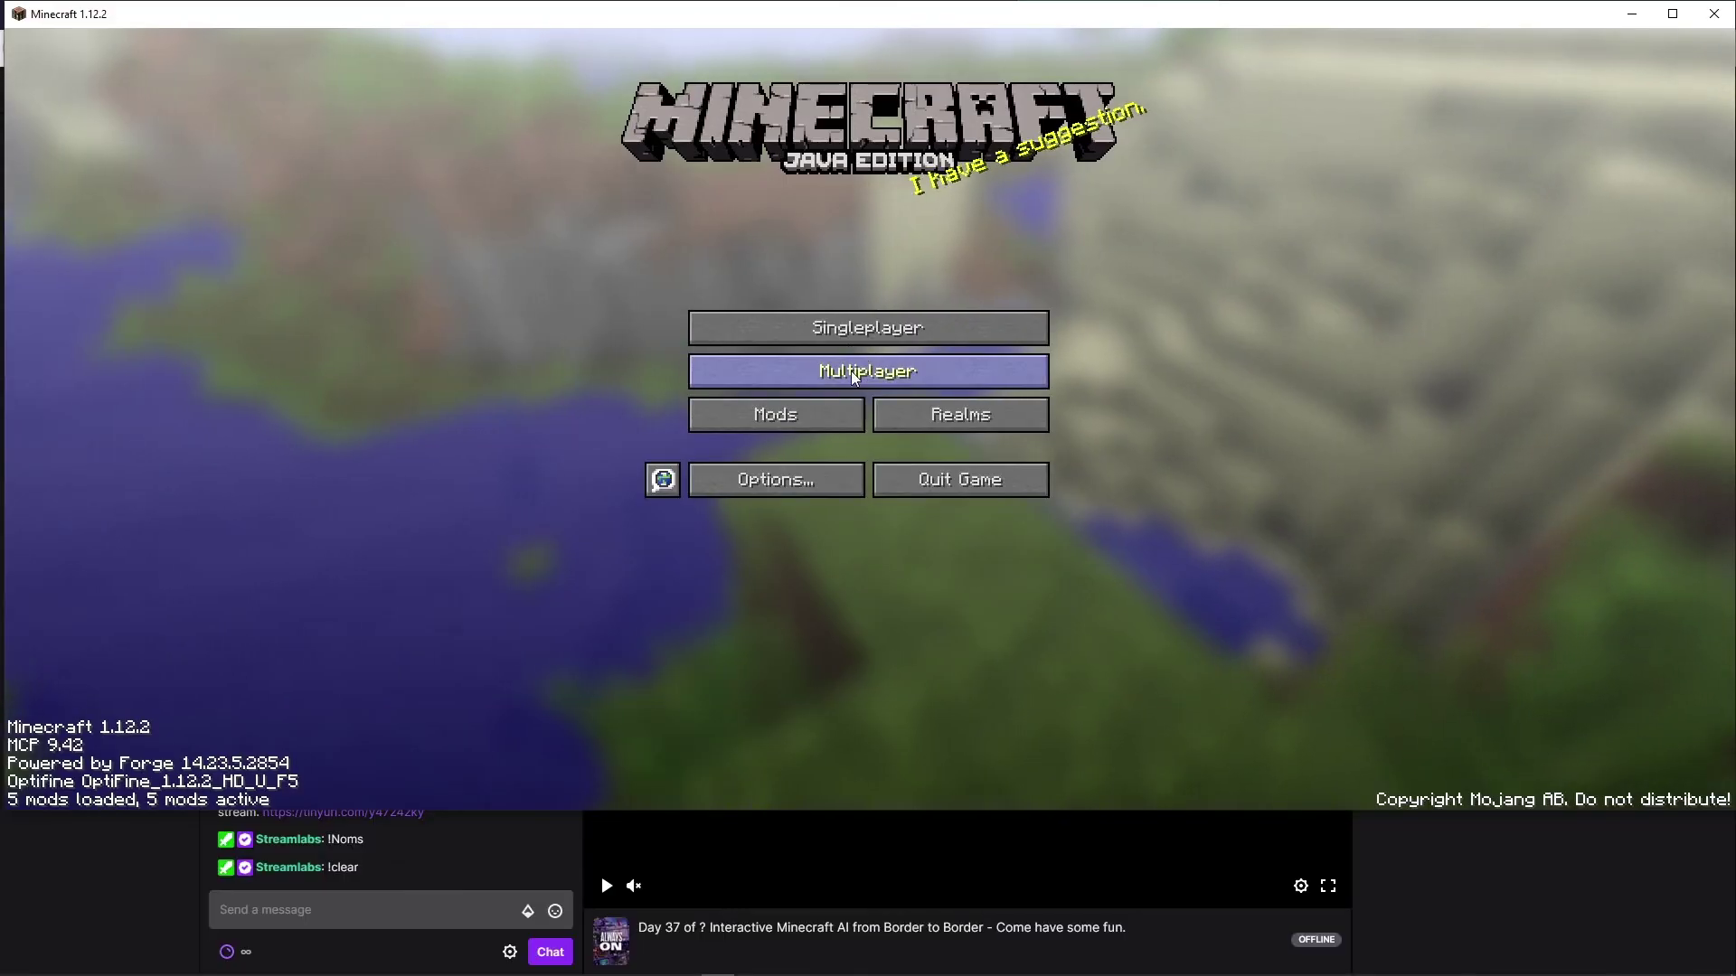
Load the MyTwitch world and run /twitchspawn reloadcfg
left_click(861, 330)
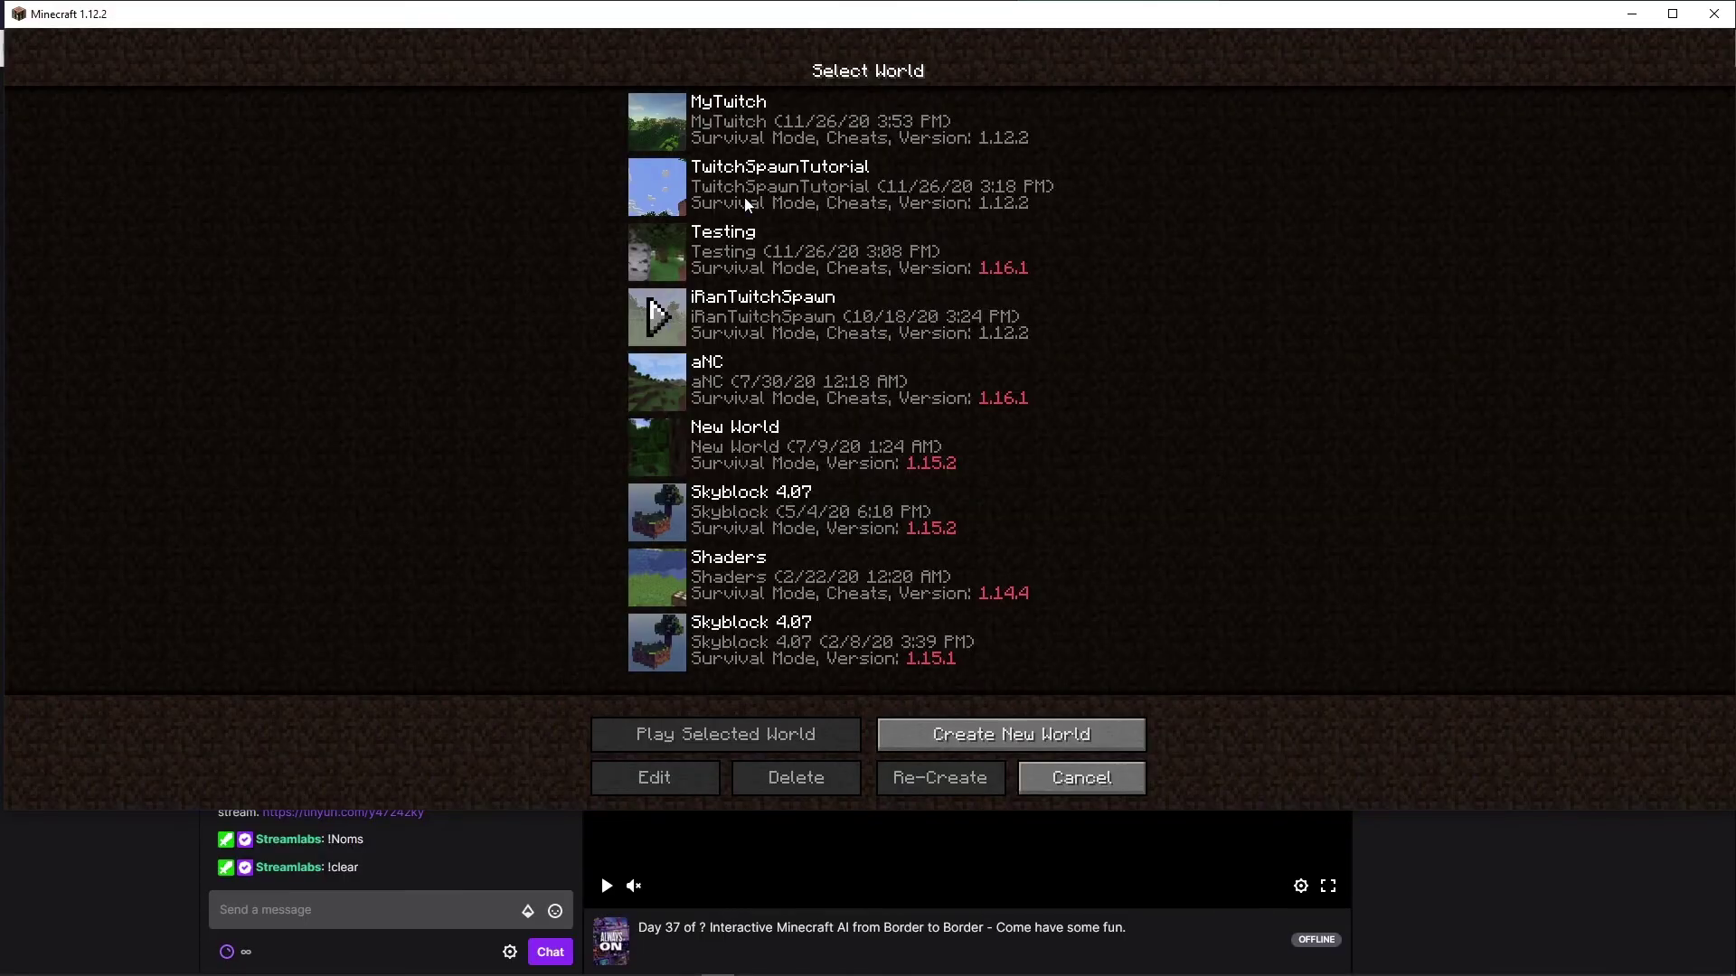
double_click(805, 120)
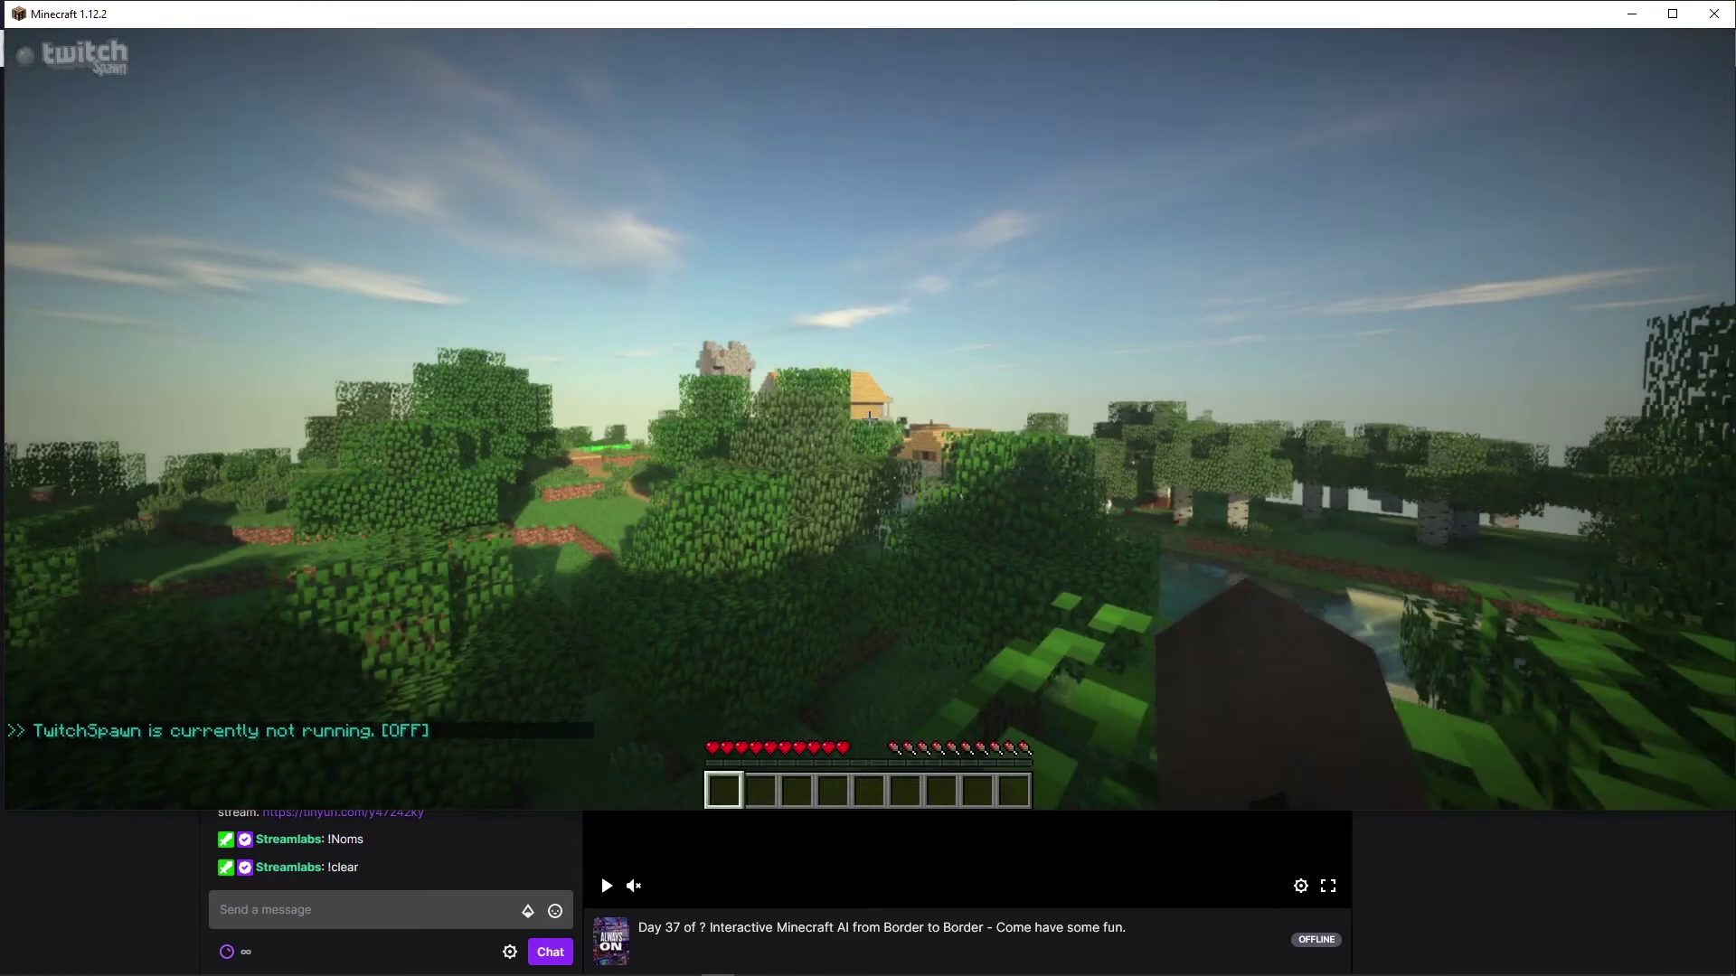
key("slash")
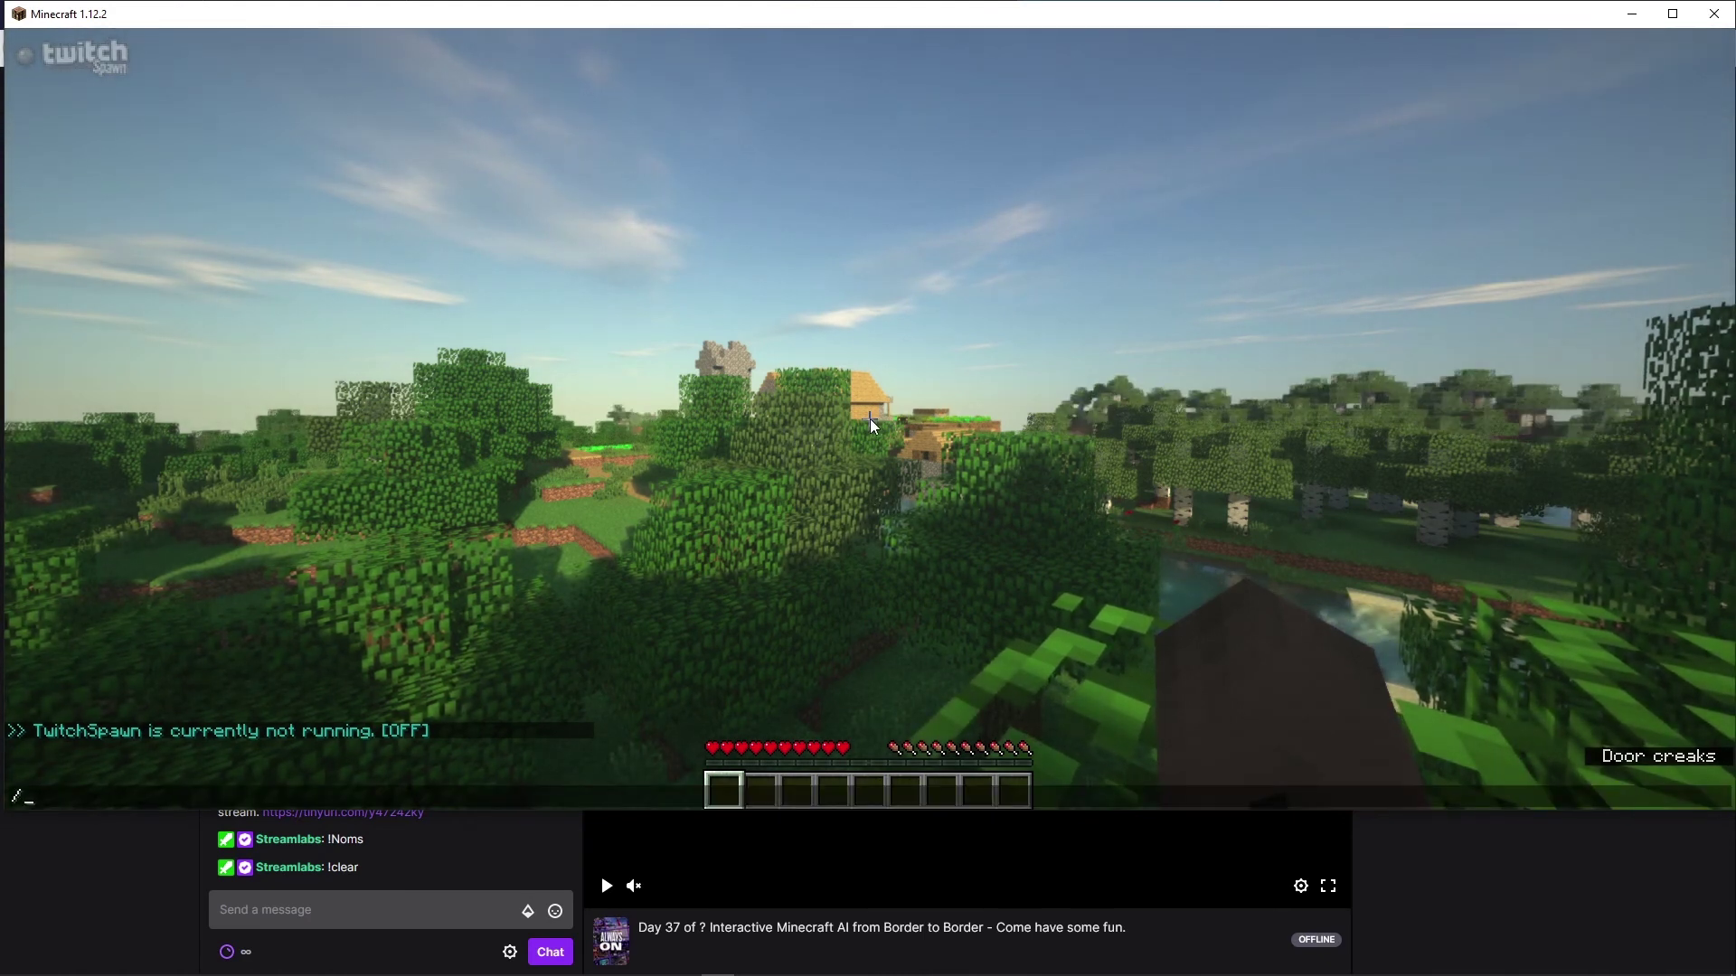
type("twitchspawn s")
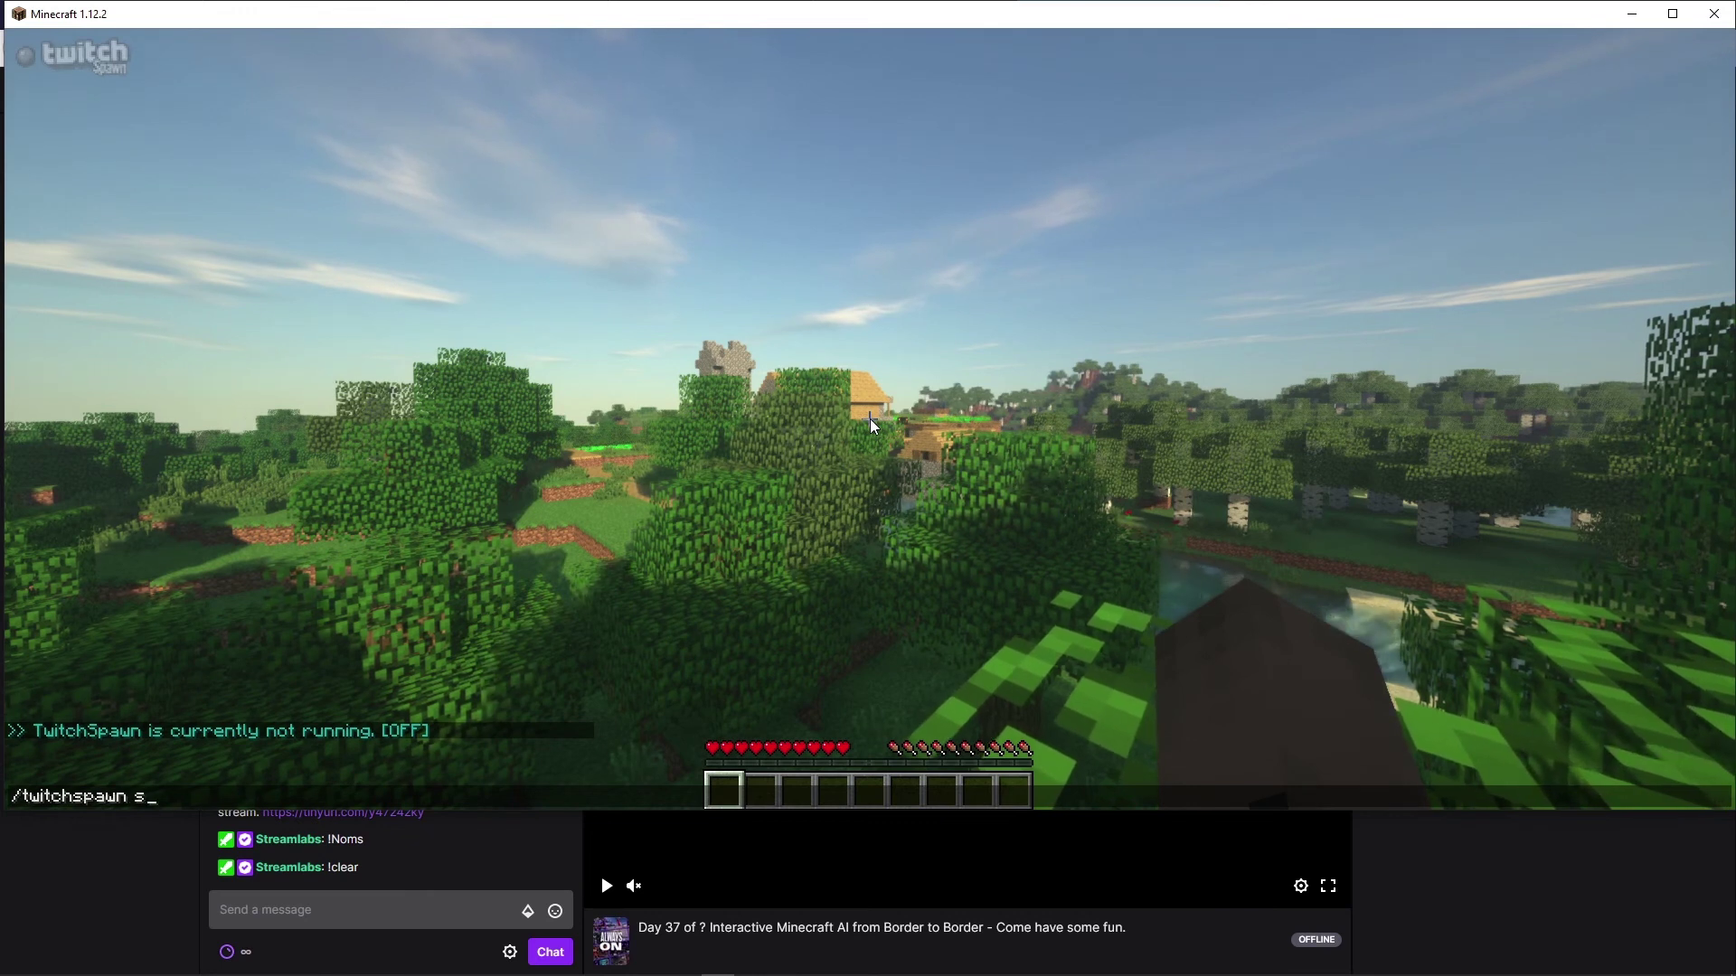
key("BackSpace")
type("reloadcfg")
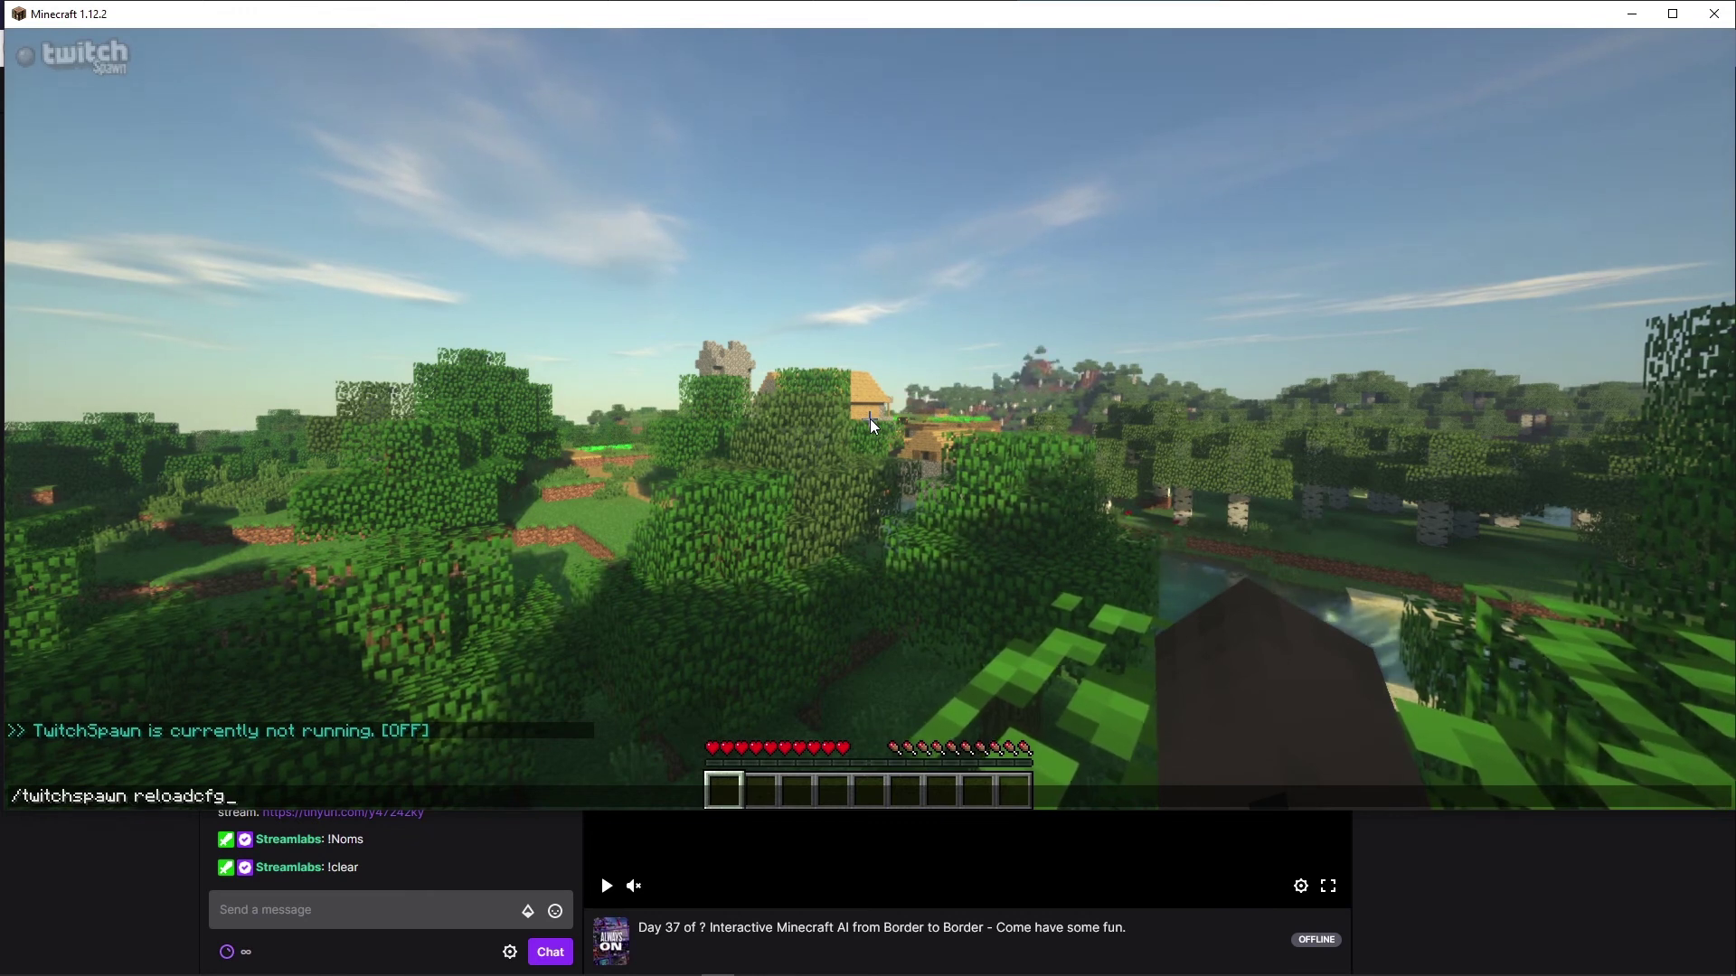
key("Return")
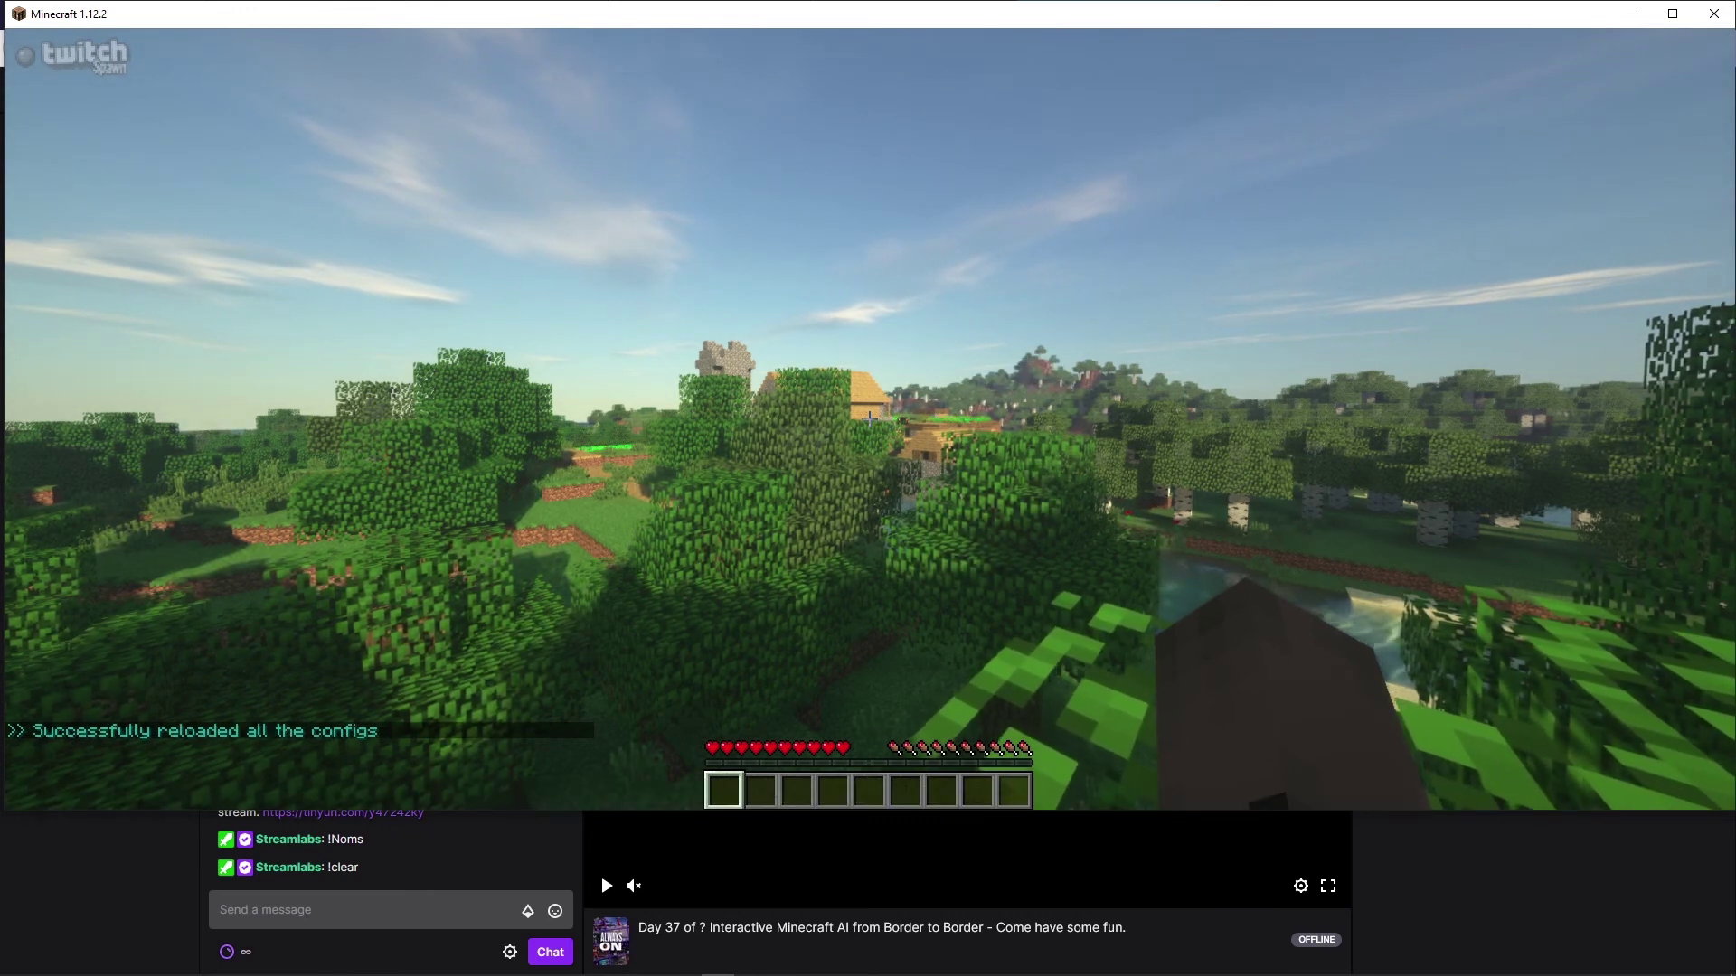
Run /twitchspawn start to start TwitchSpawn
key("slash")
type("twit")
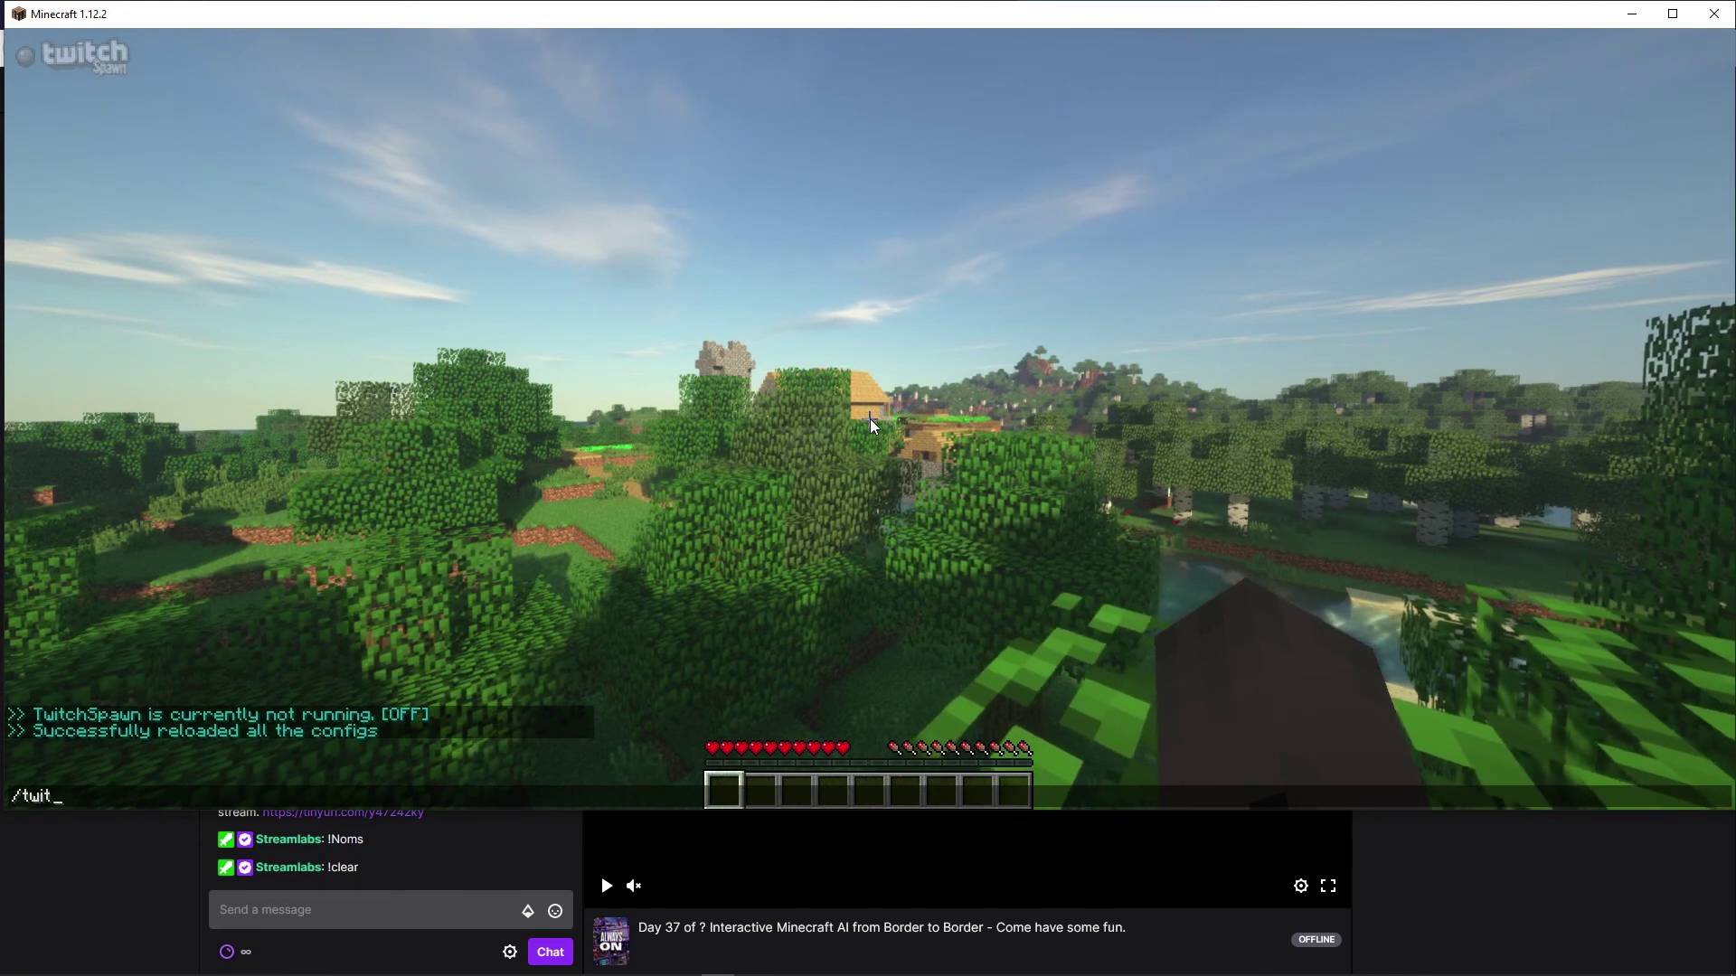
type("chspawn sta")
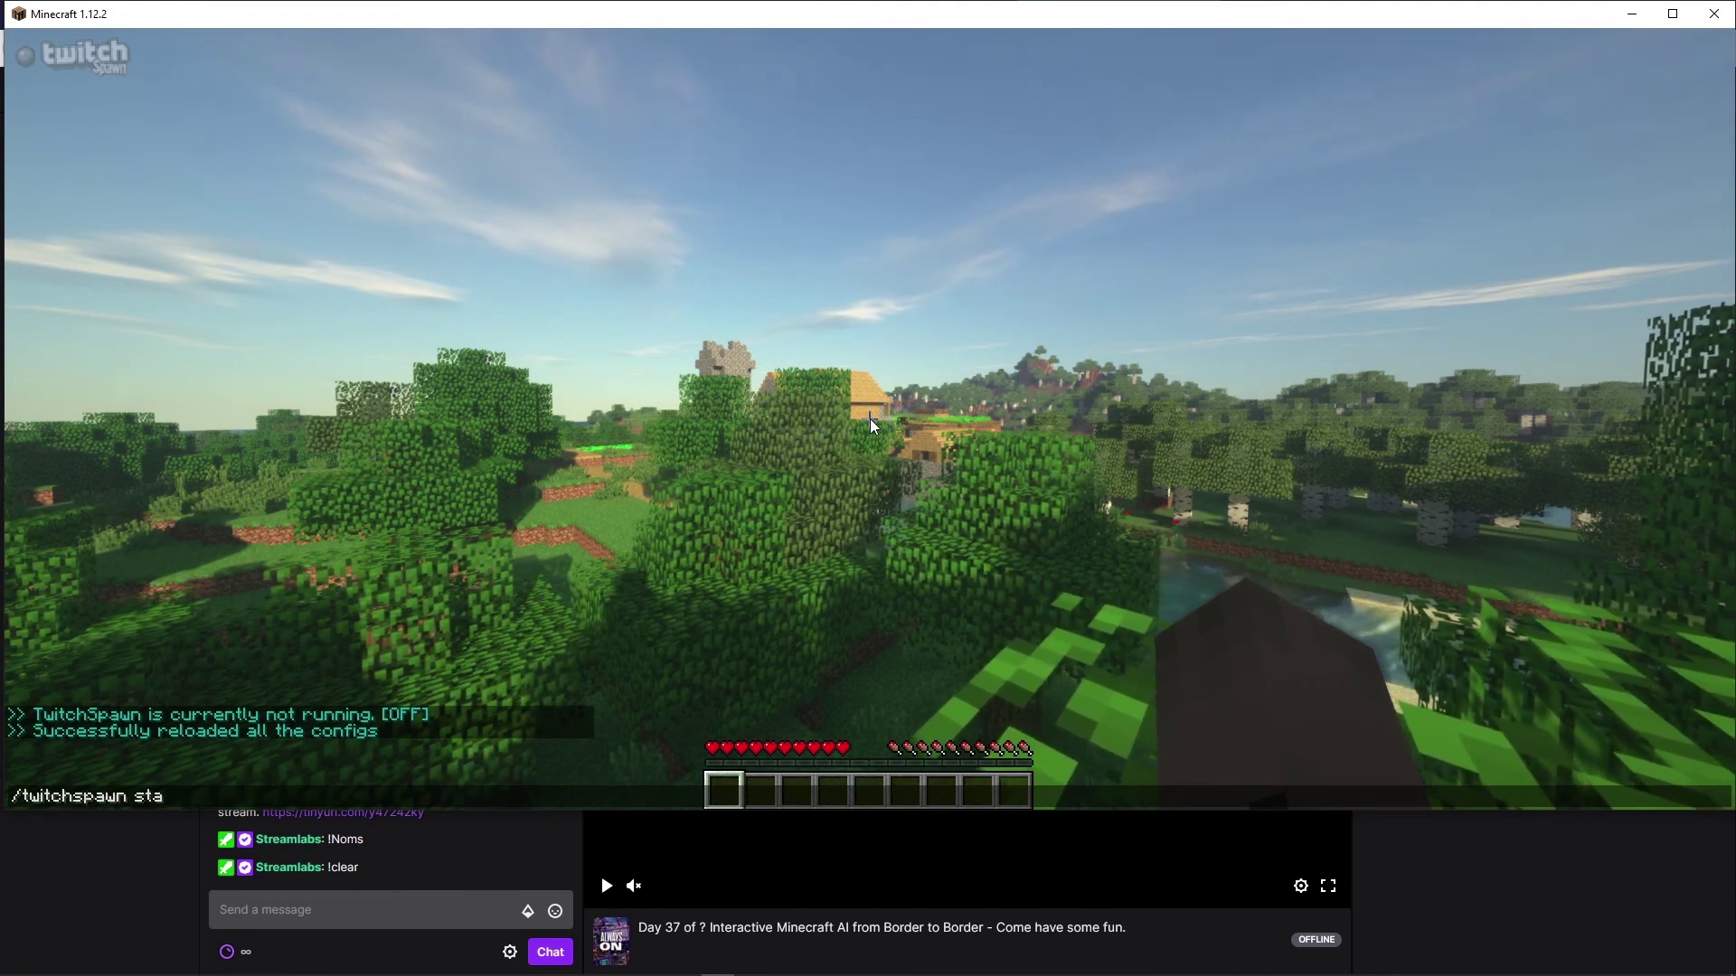
key("Return")
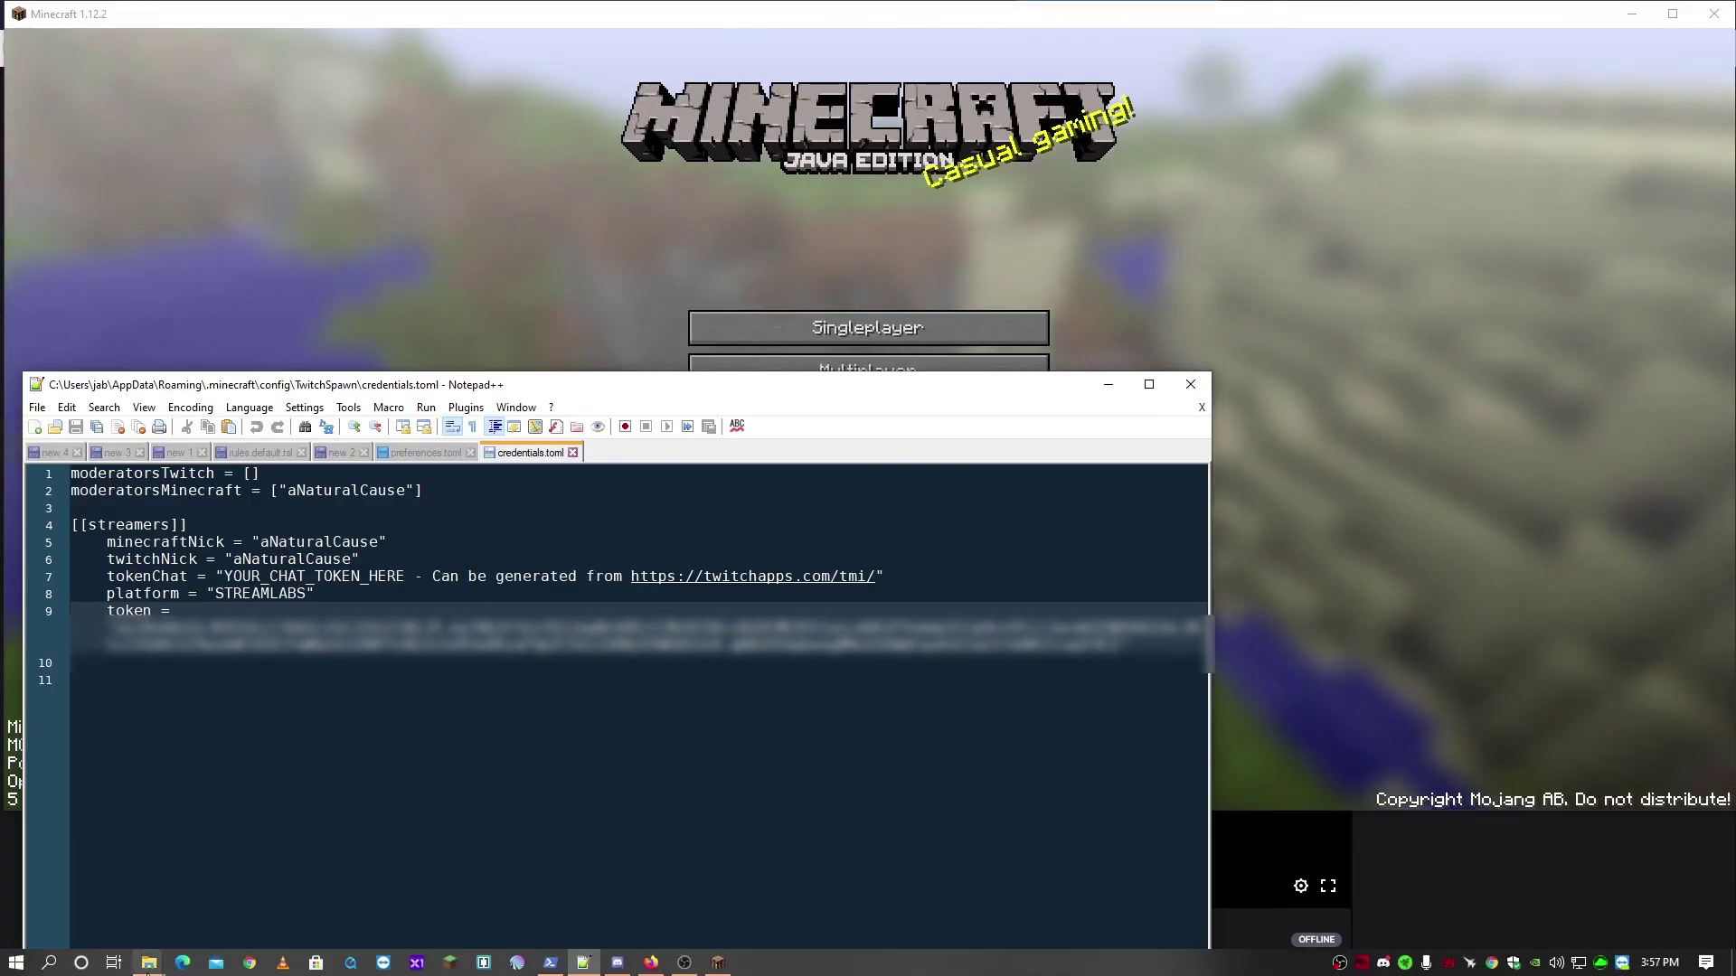
Open the inner folder of the second TwitchSpawn folder window
mouse_move(217, 965)
left_click(569, 876)
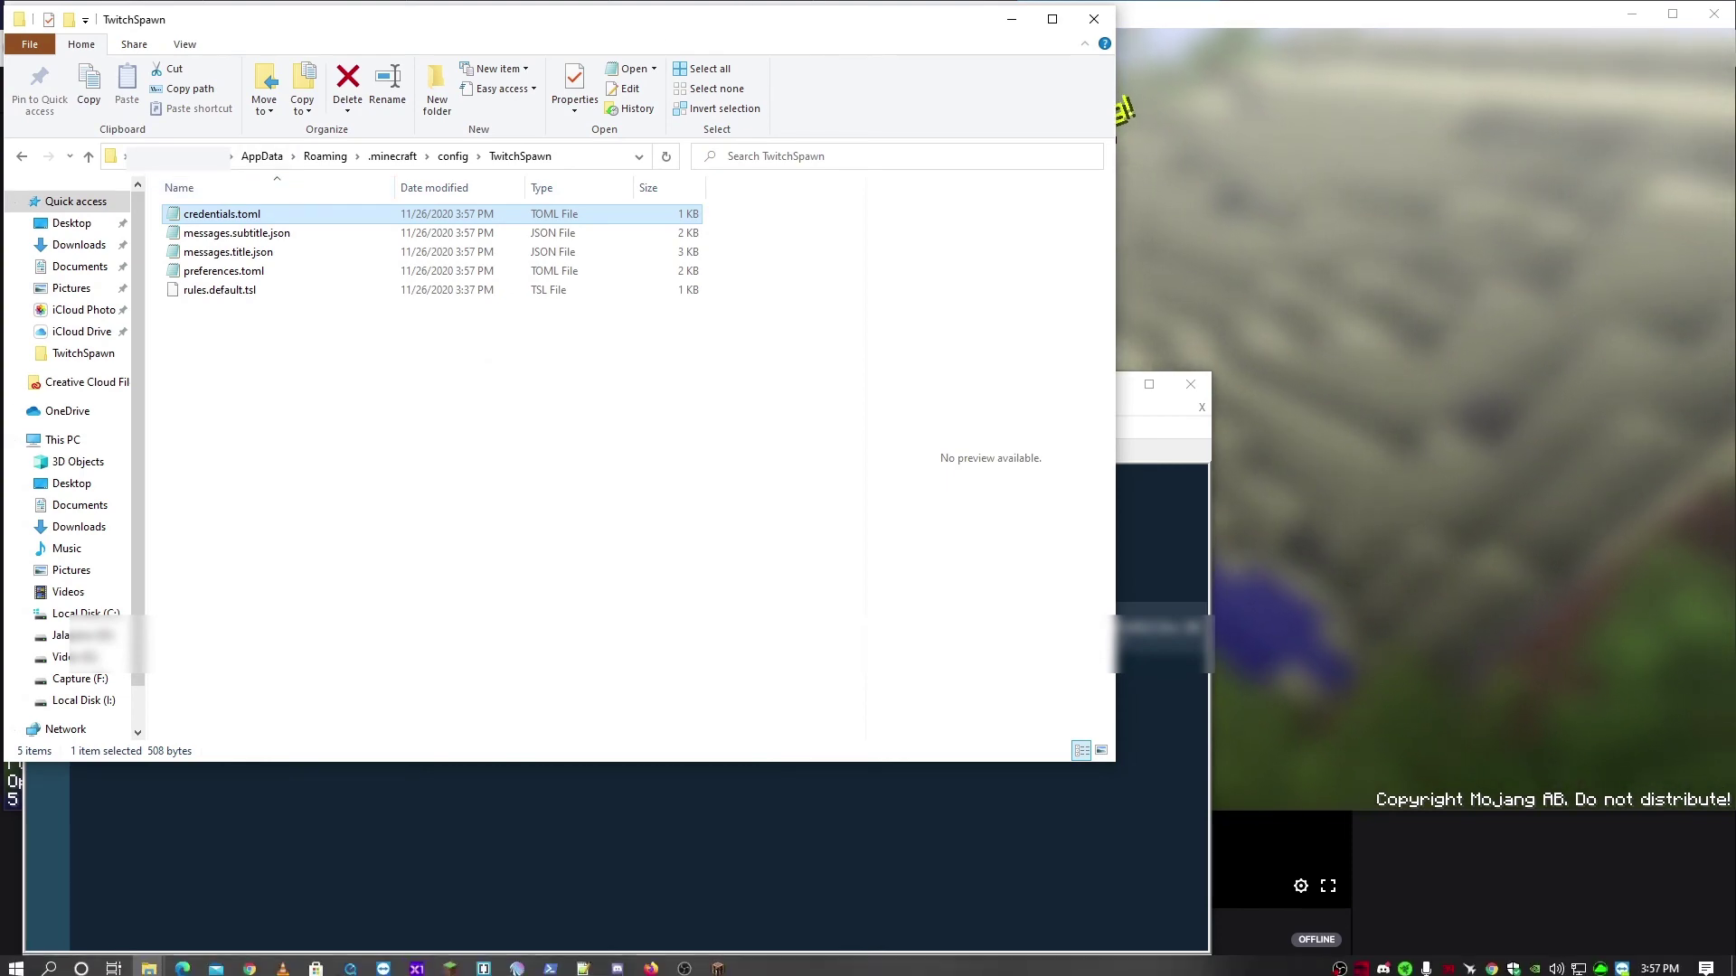
left_click(150, 966)
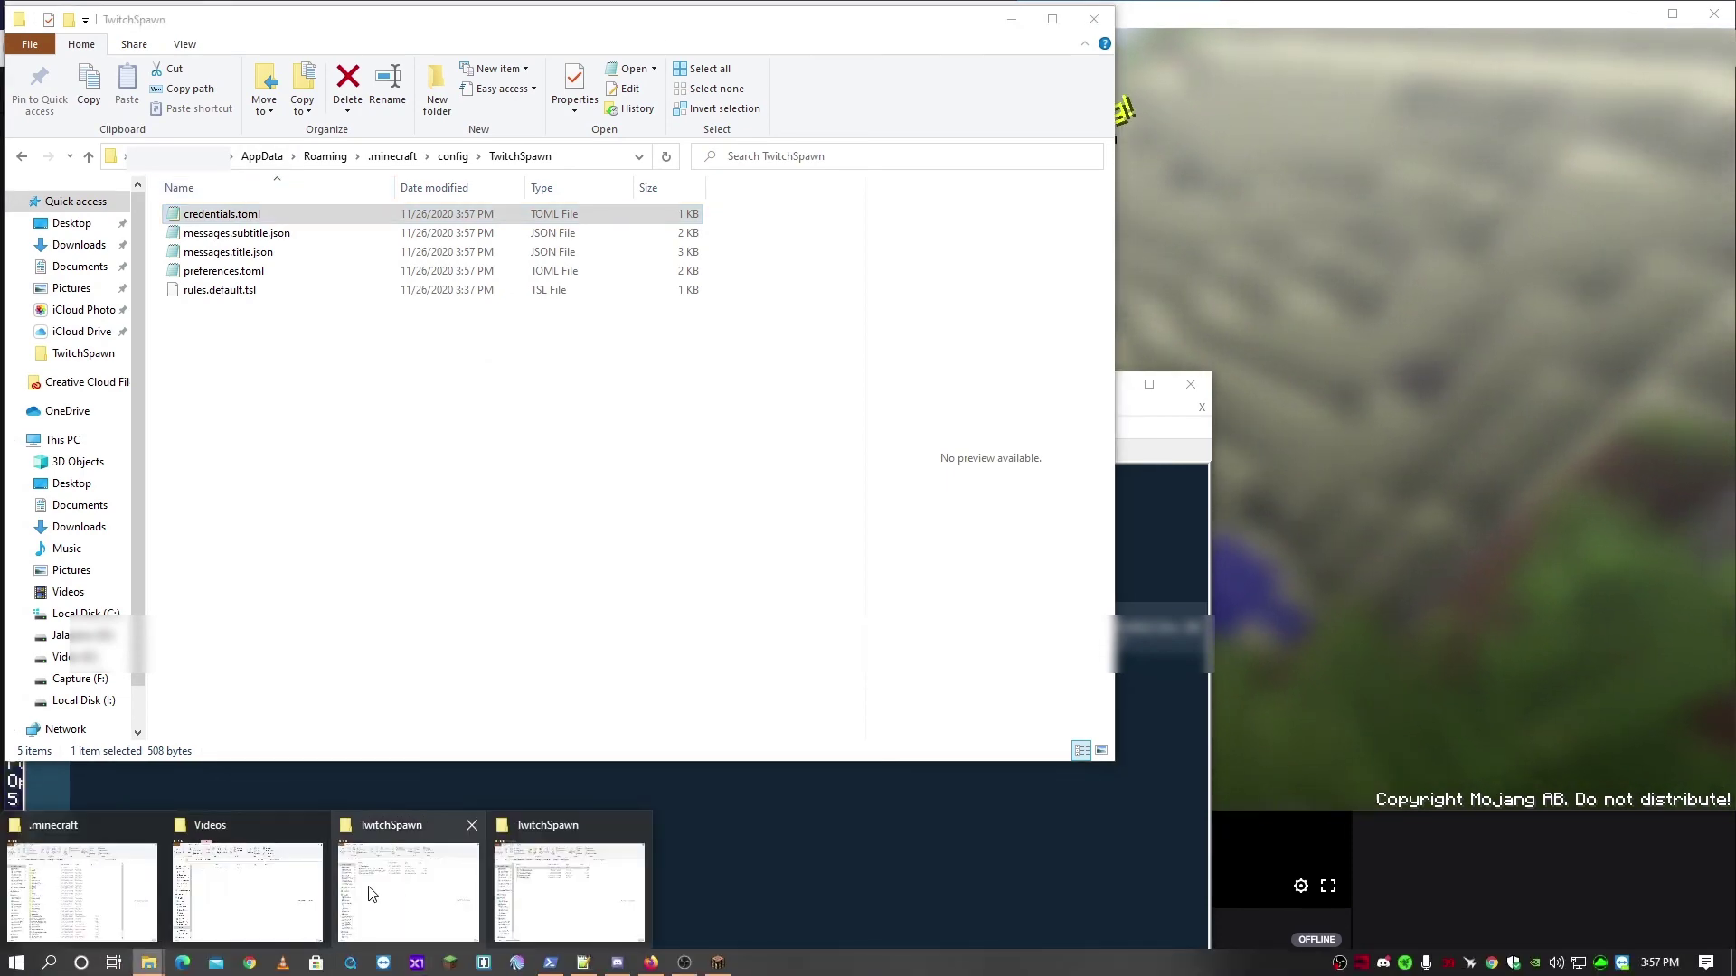
left_click(403, 883)
double_click(816, 306)
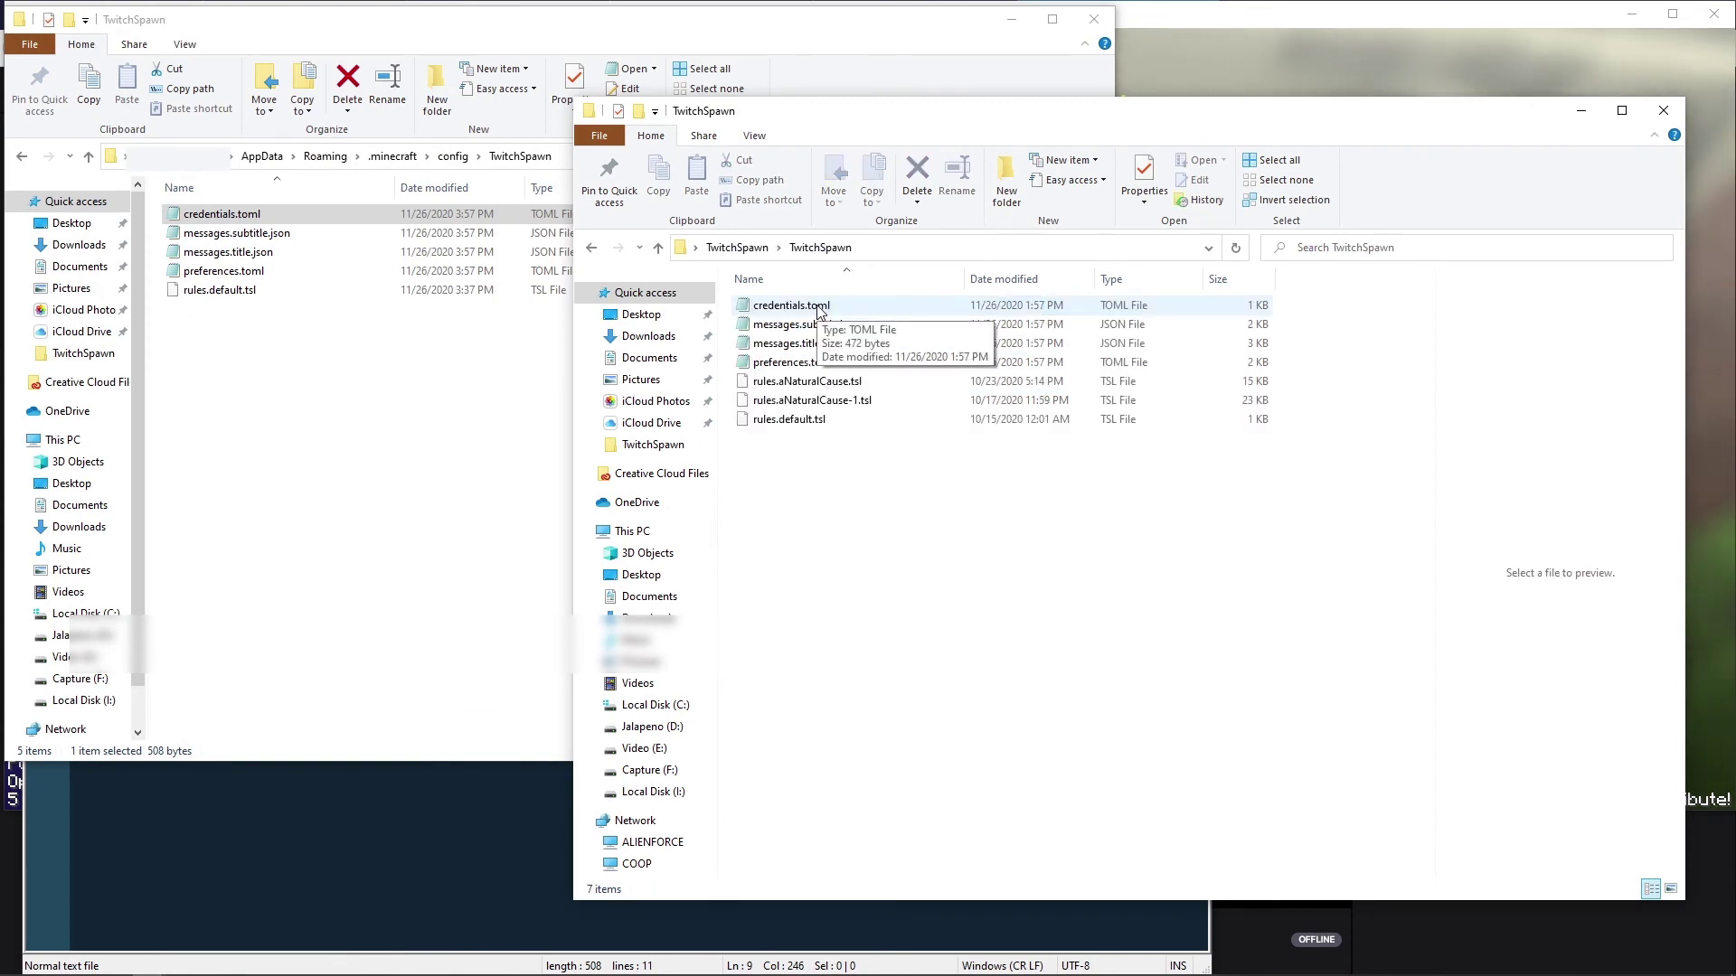
Move credentials.toml into the config TwitchSpawn folder, replacing the existing file, and open it
left_click_drag(760, 310, 372, 524)
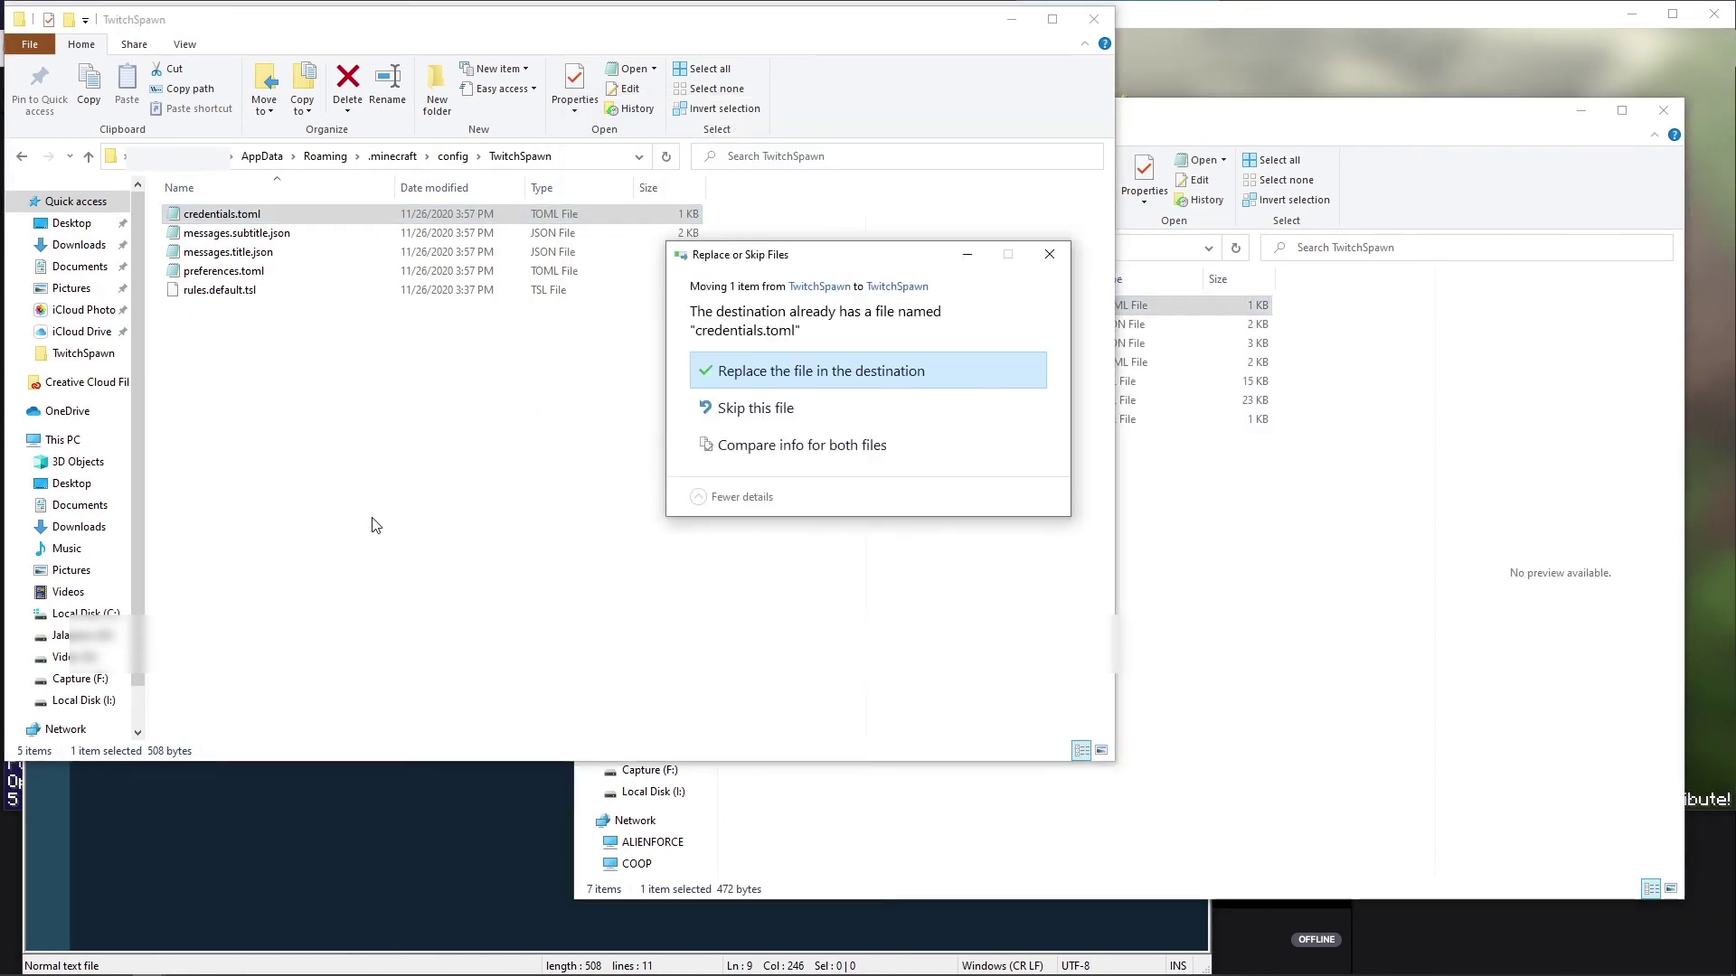
left_click(802, 374)
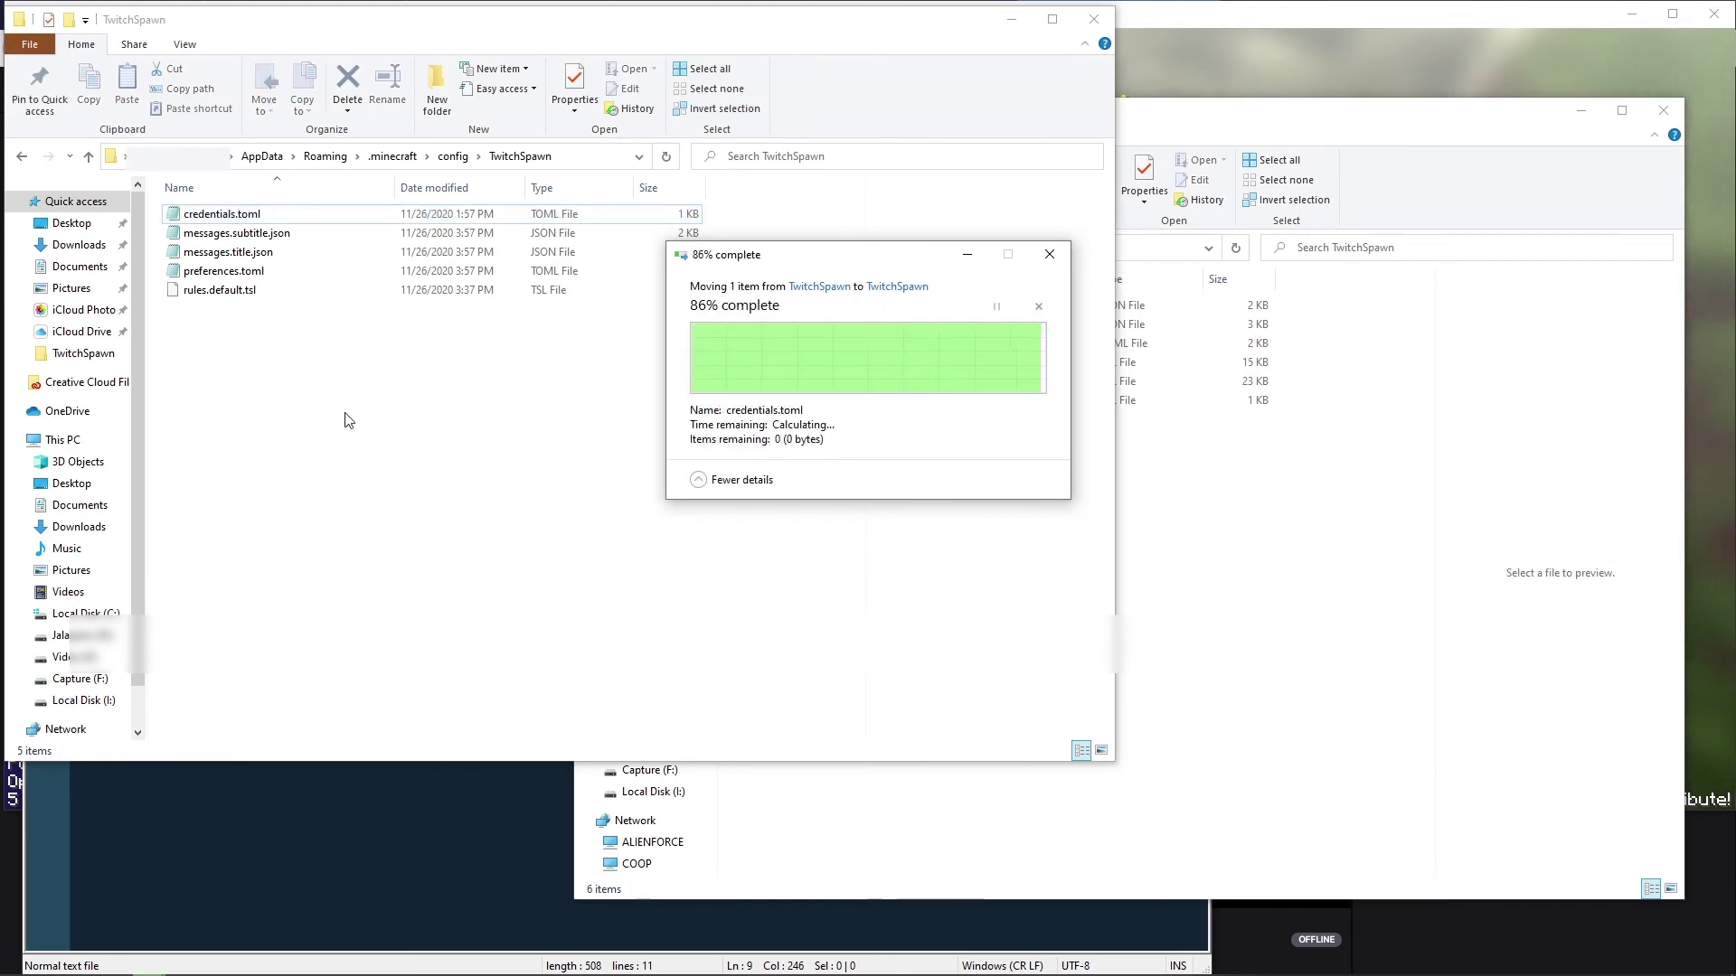
double_click(220, 214)
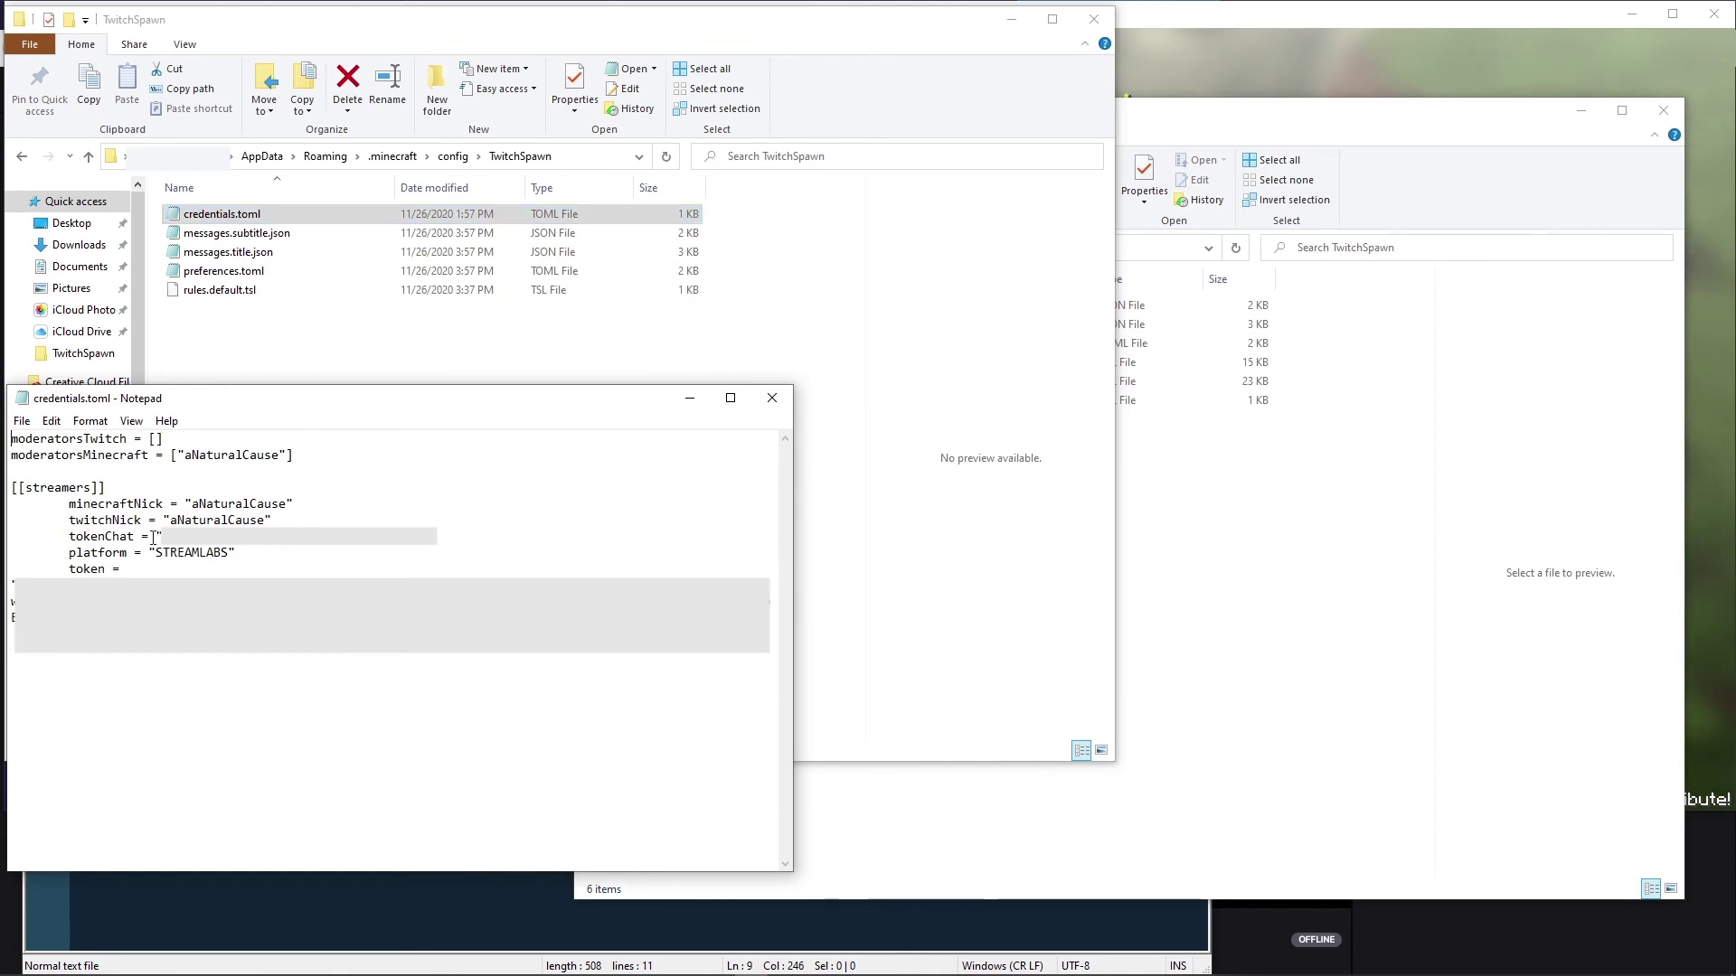
left_click_drag(279, 544, 482, 541)
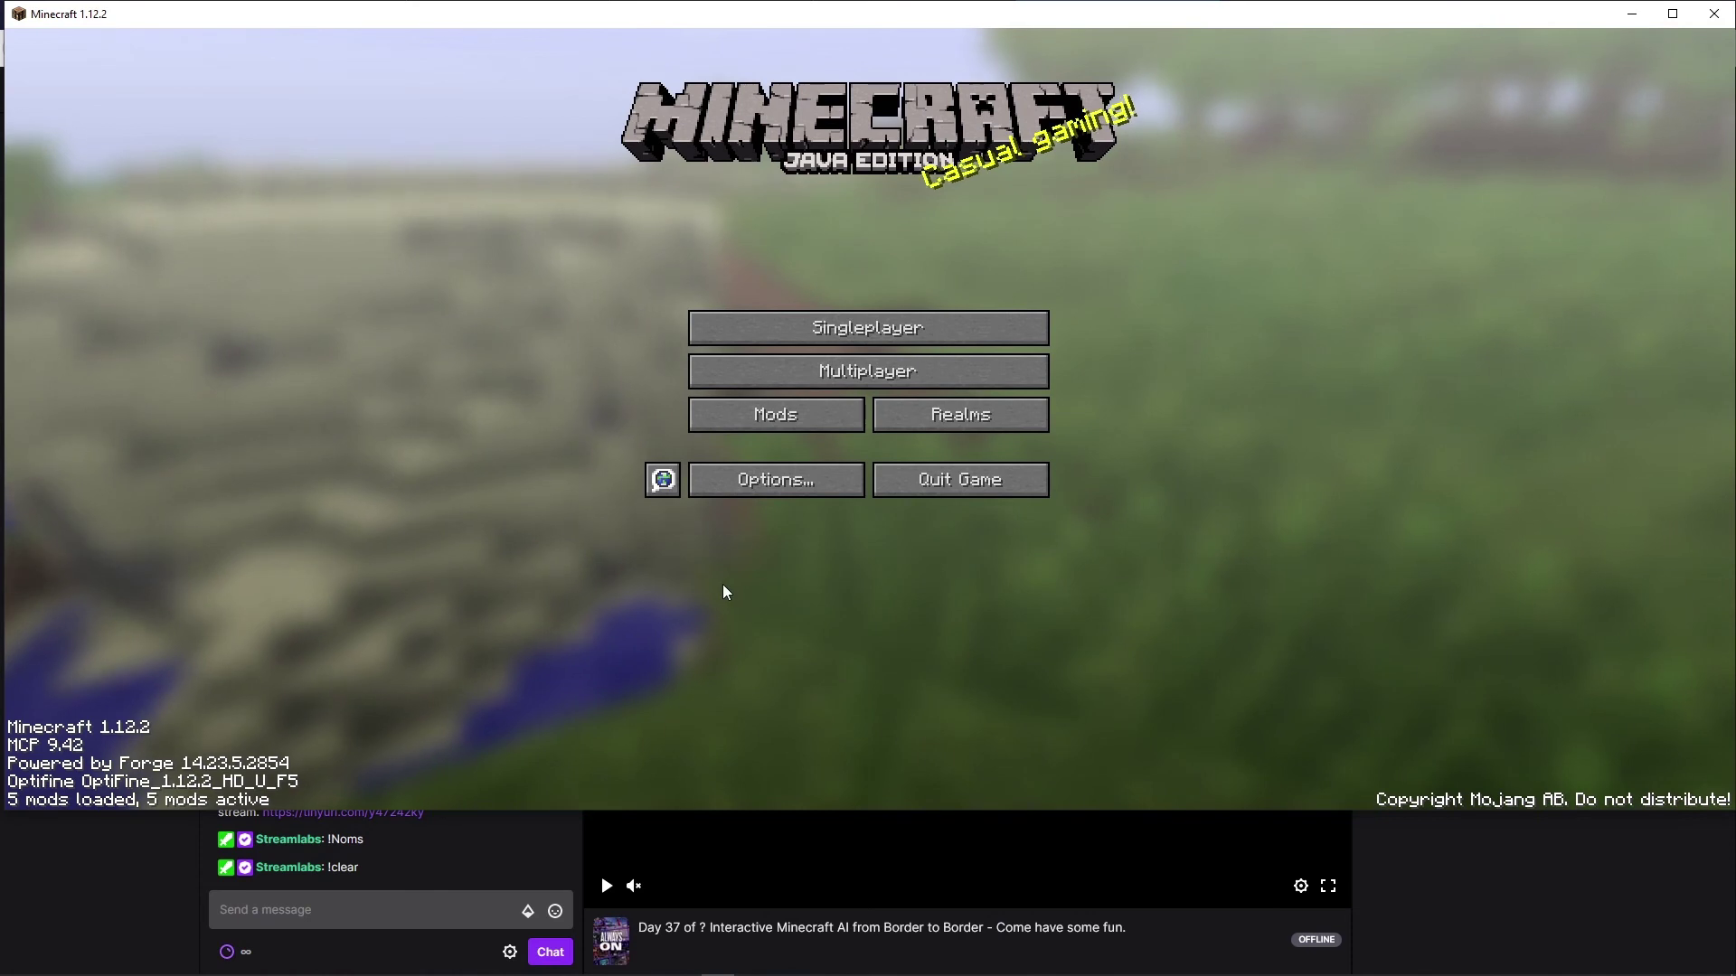
Load the MyTwitch world and run /twitchspawn reloadcfg
left_click(859, 329)
double_click(824, 116)
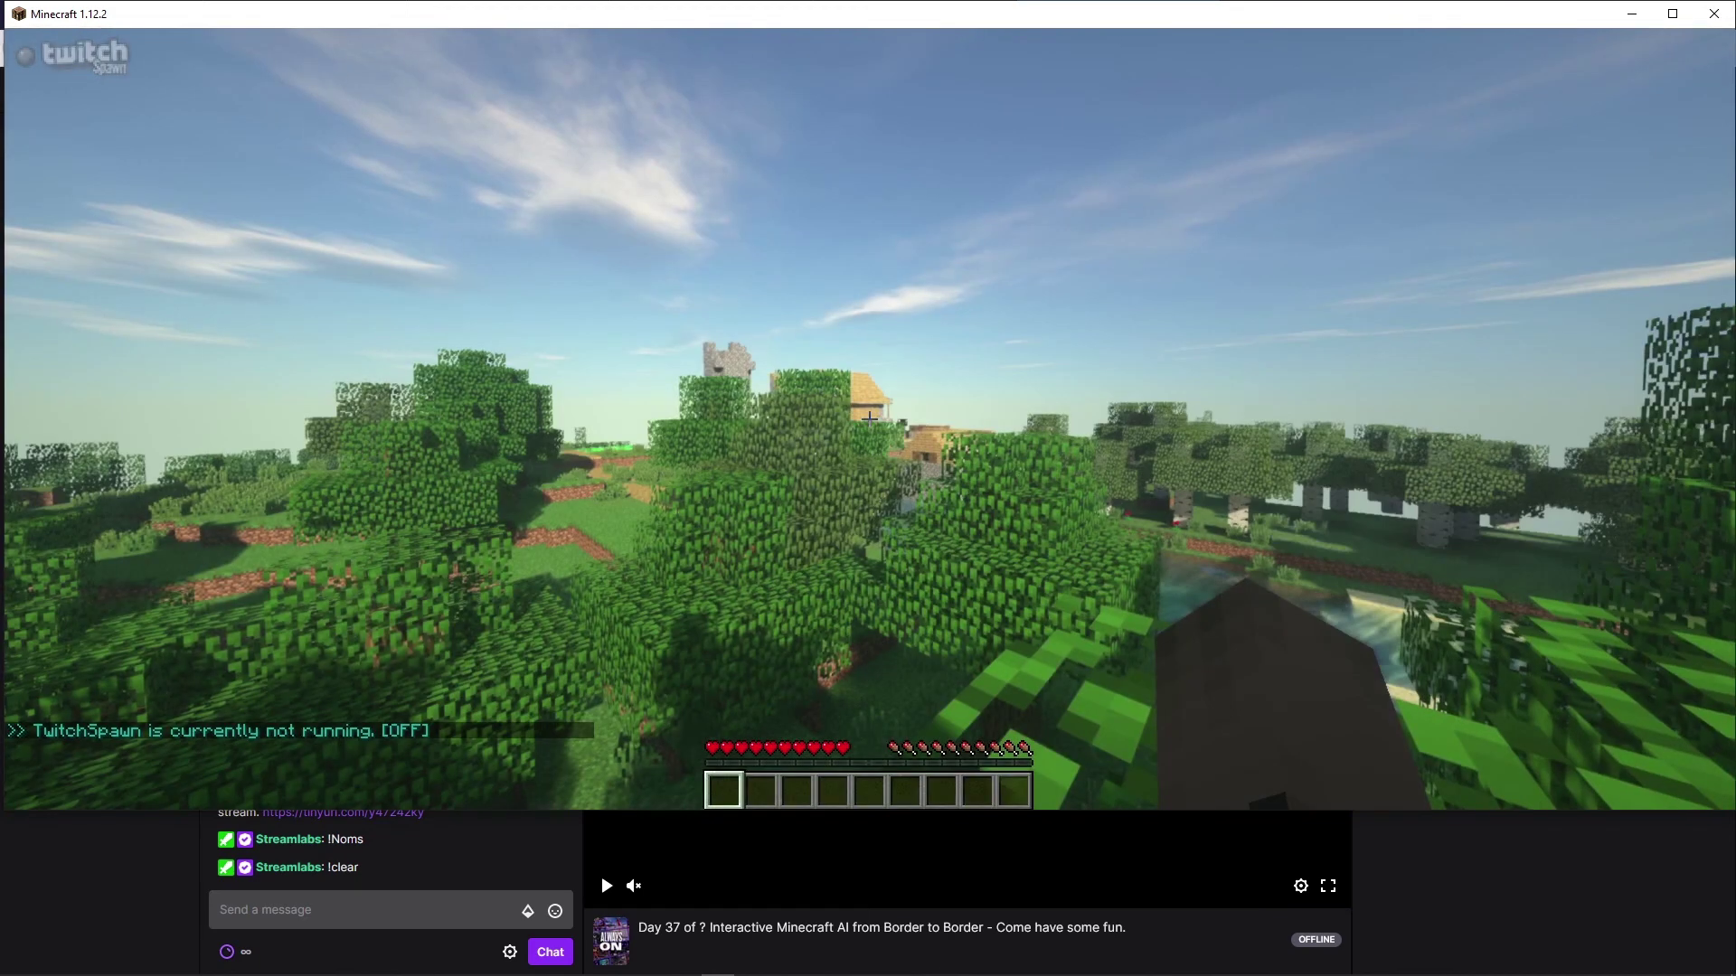
type("/t")
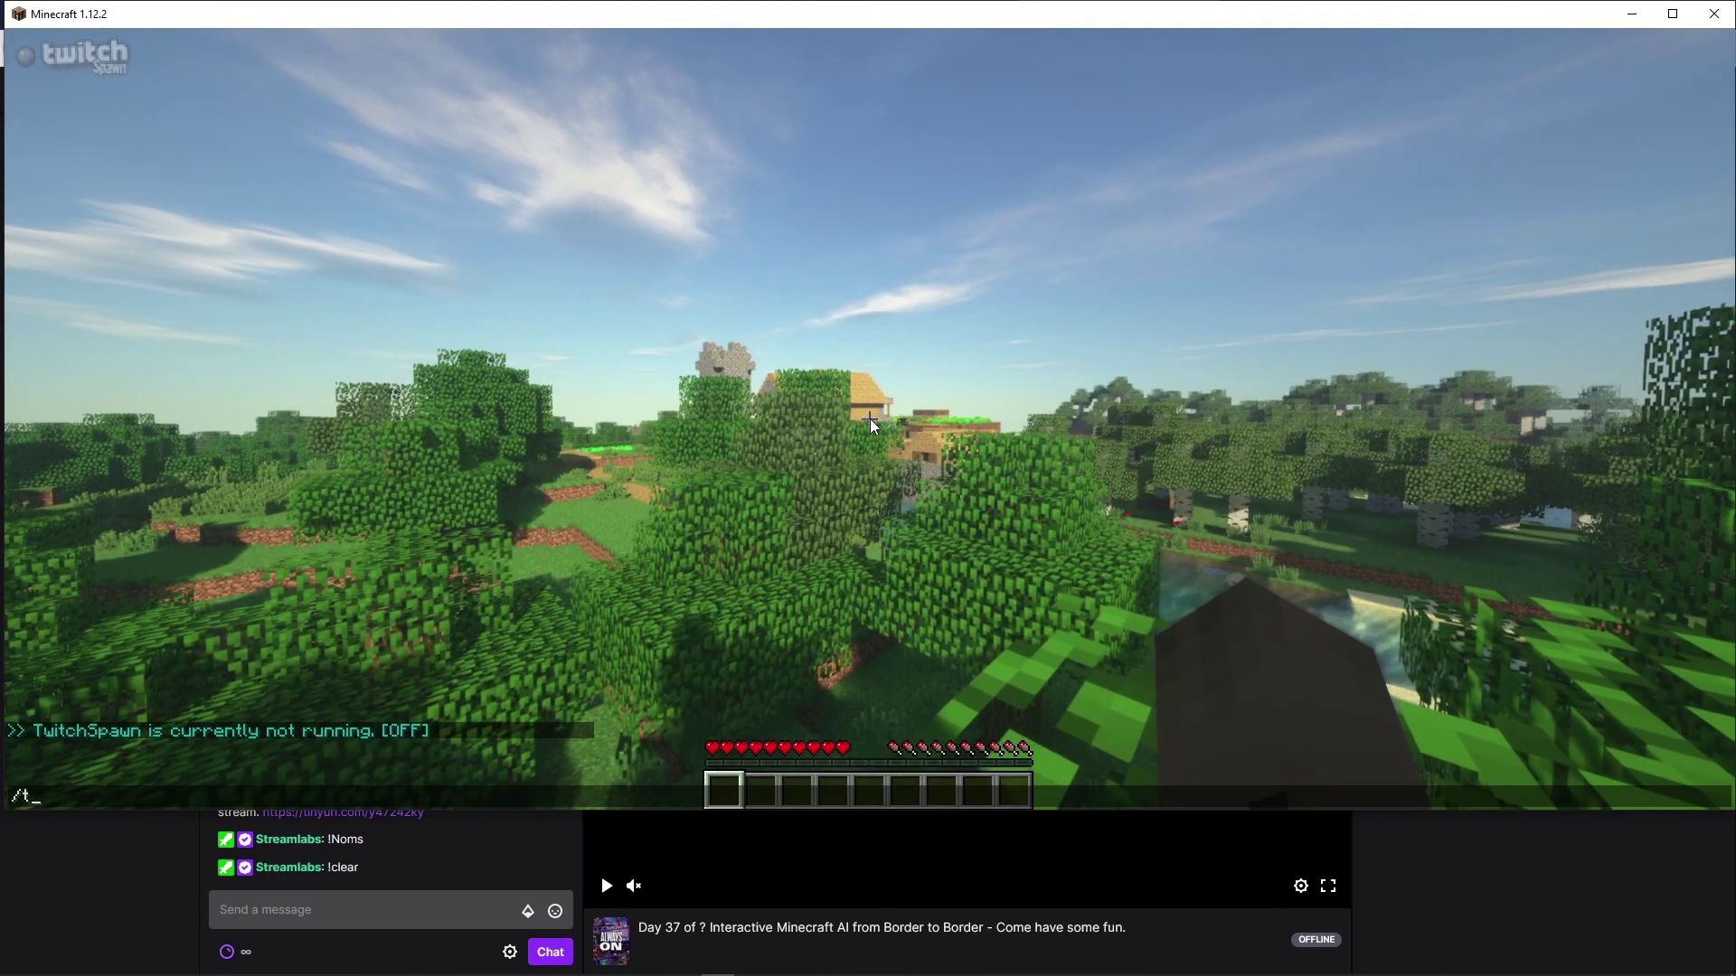
type("witchspawn")
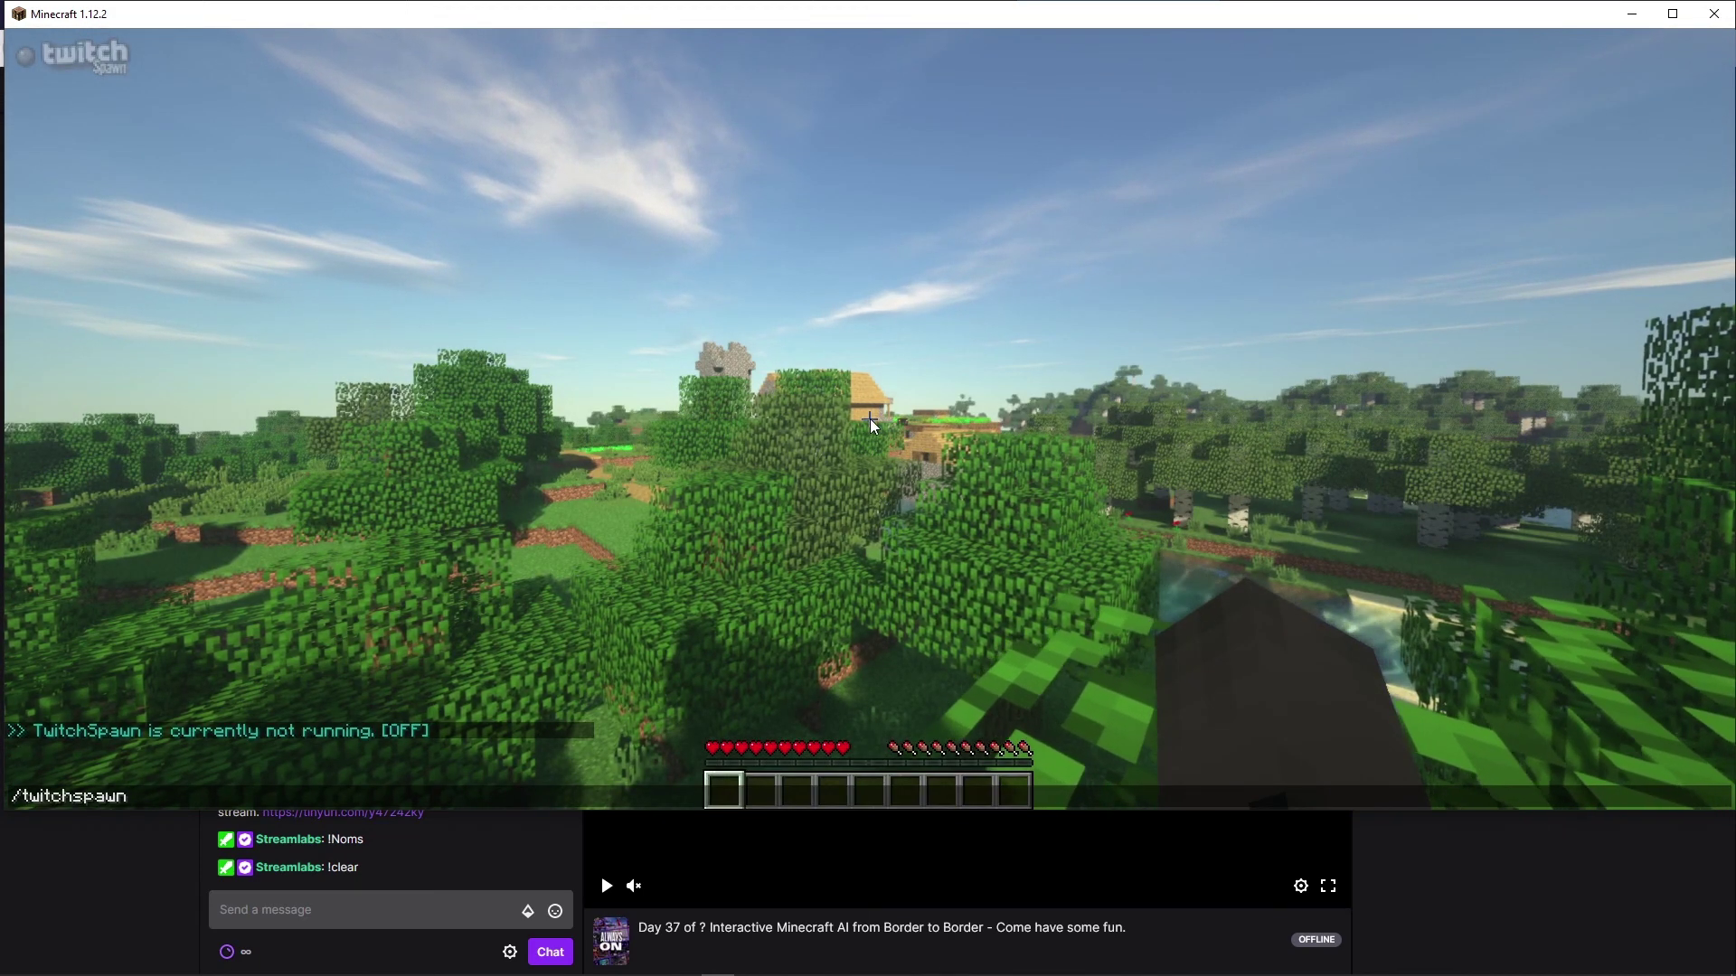
type(" reloadcfg")
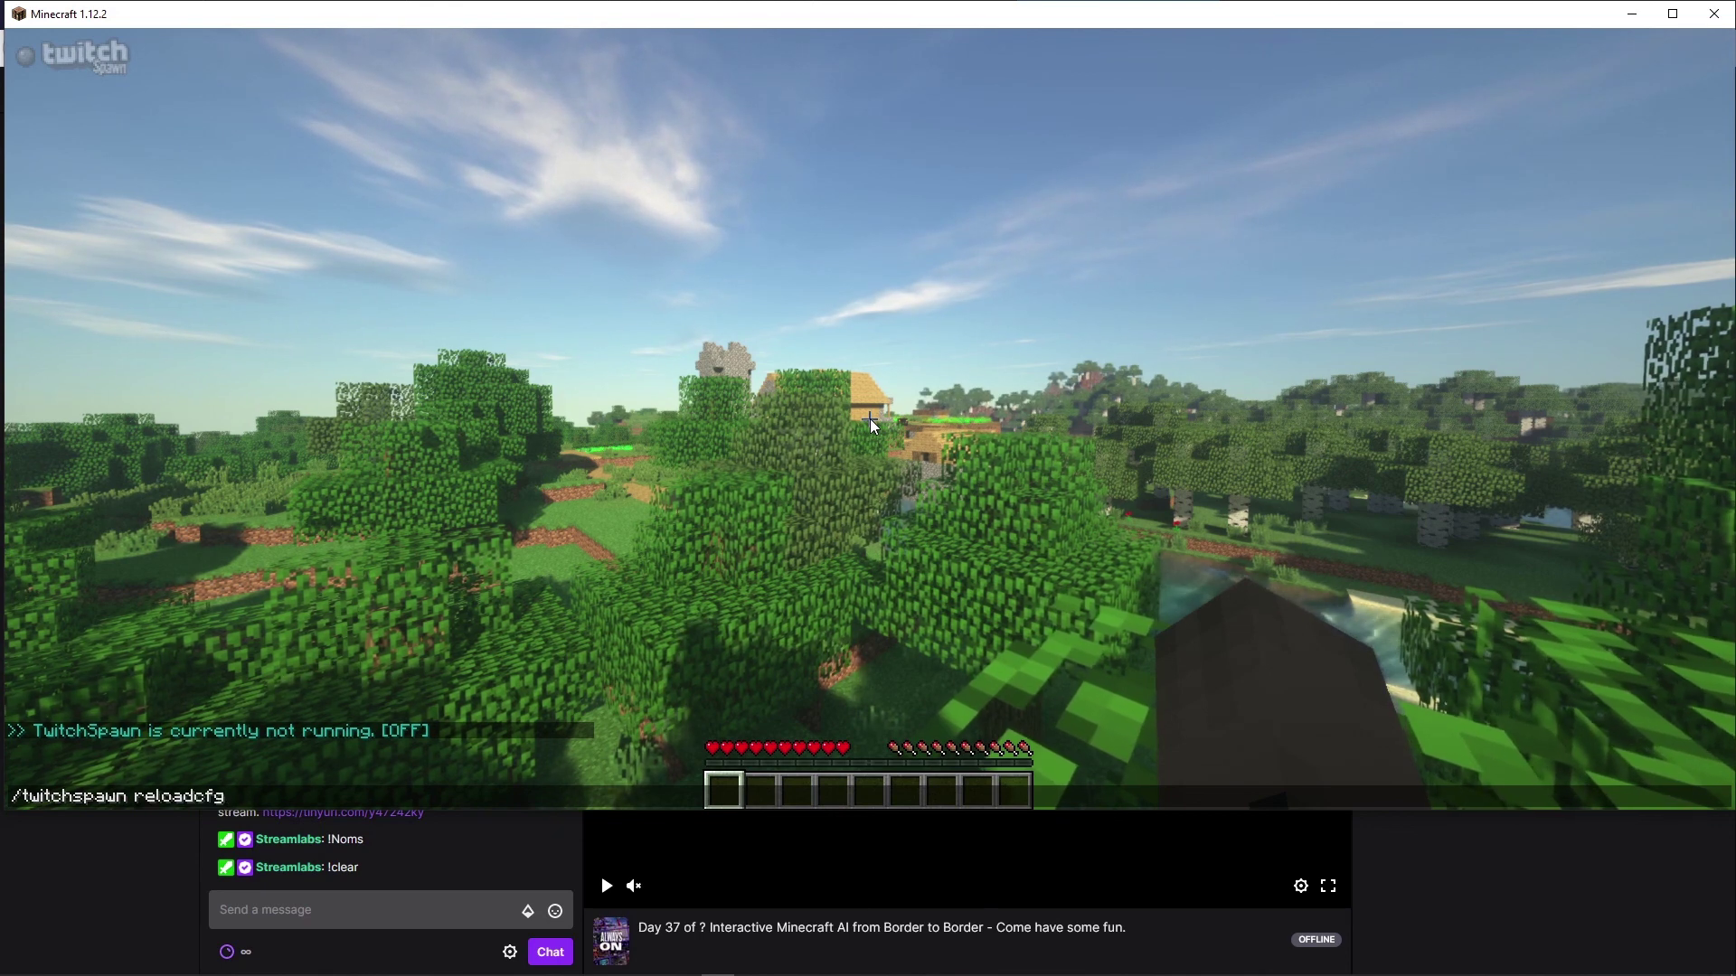
key("Return")
Run /twitchspawn start, then scroll through rules.default.tsl in Notepad++
type("/")
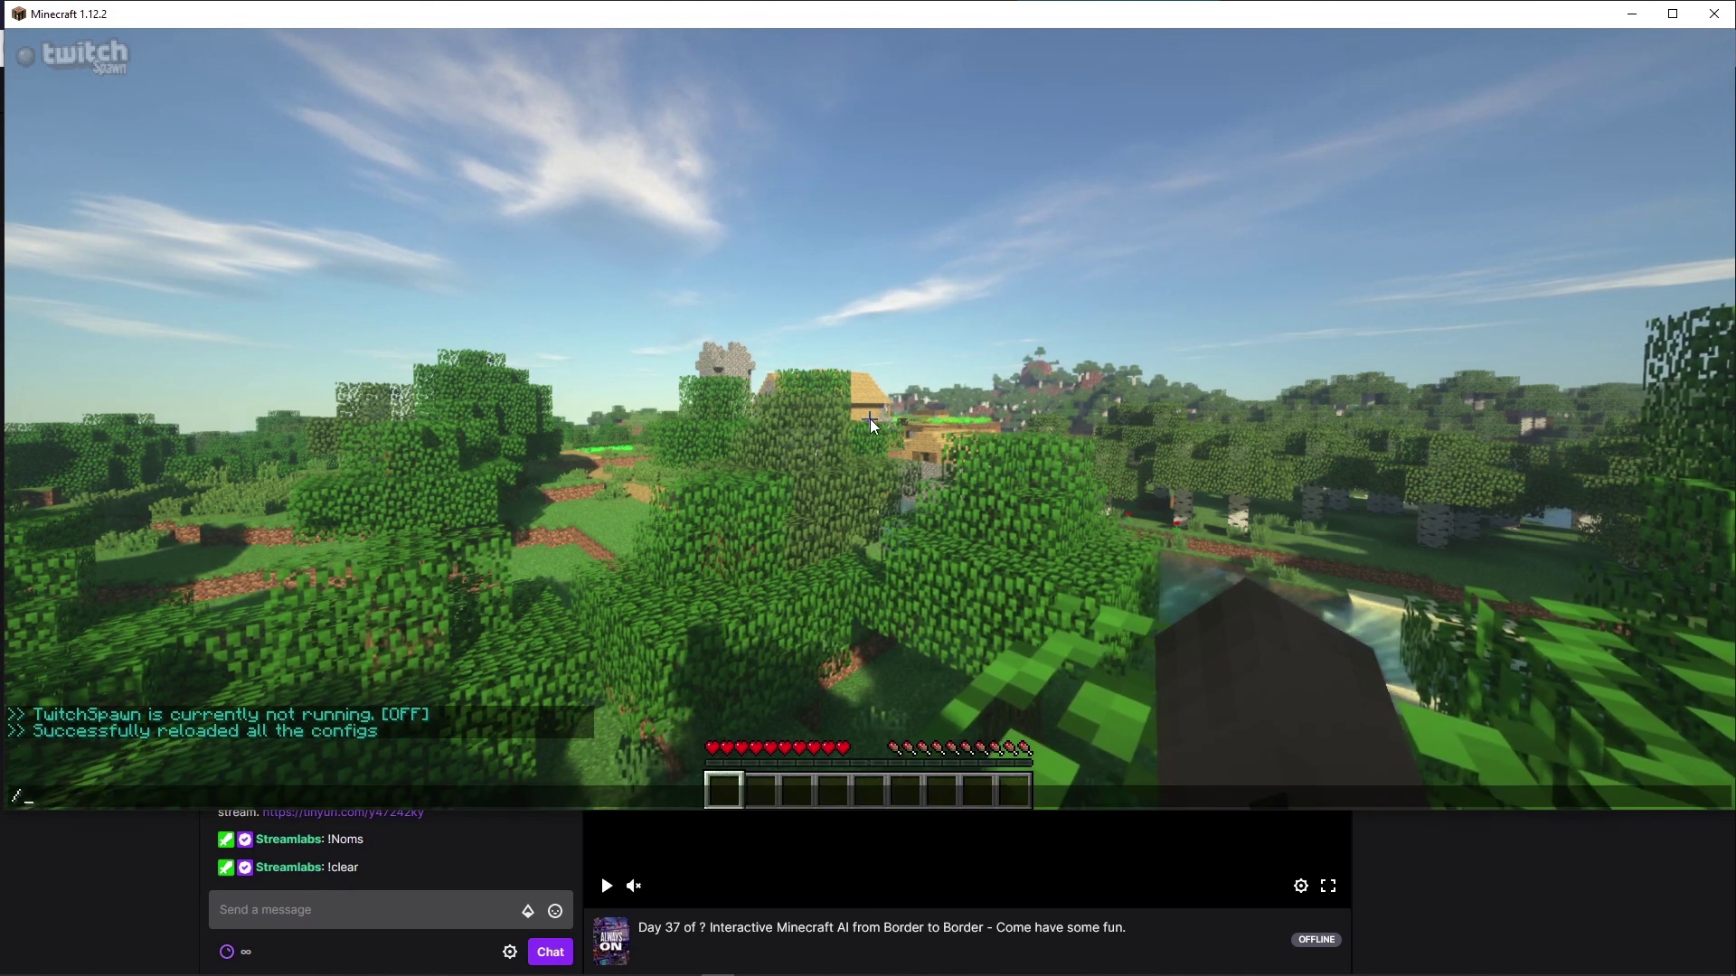
type("twitchspawn start")
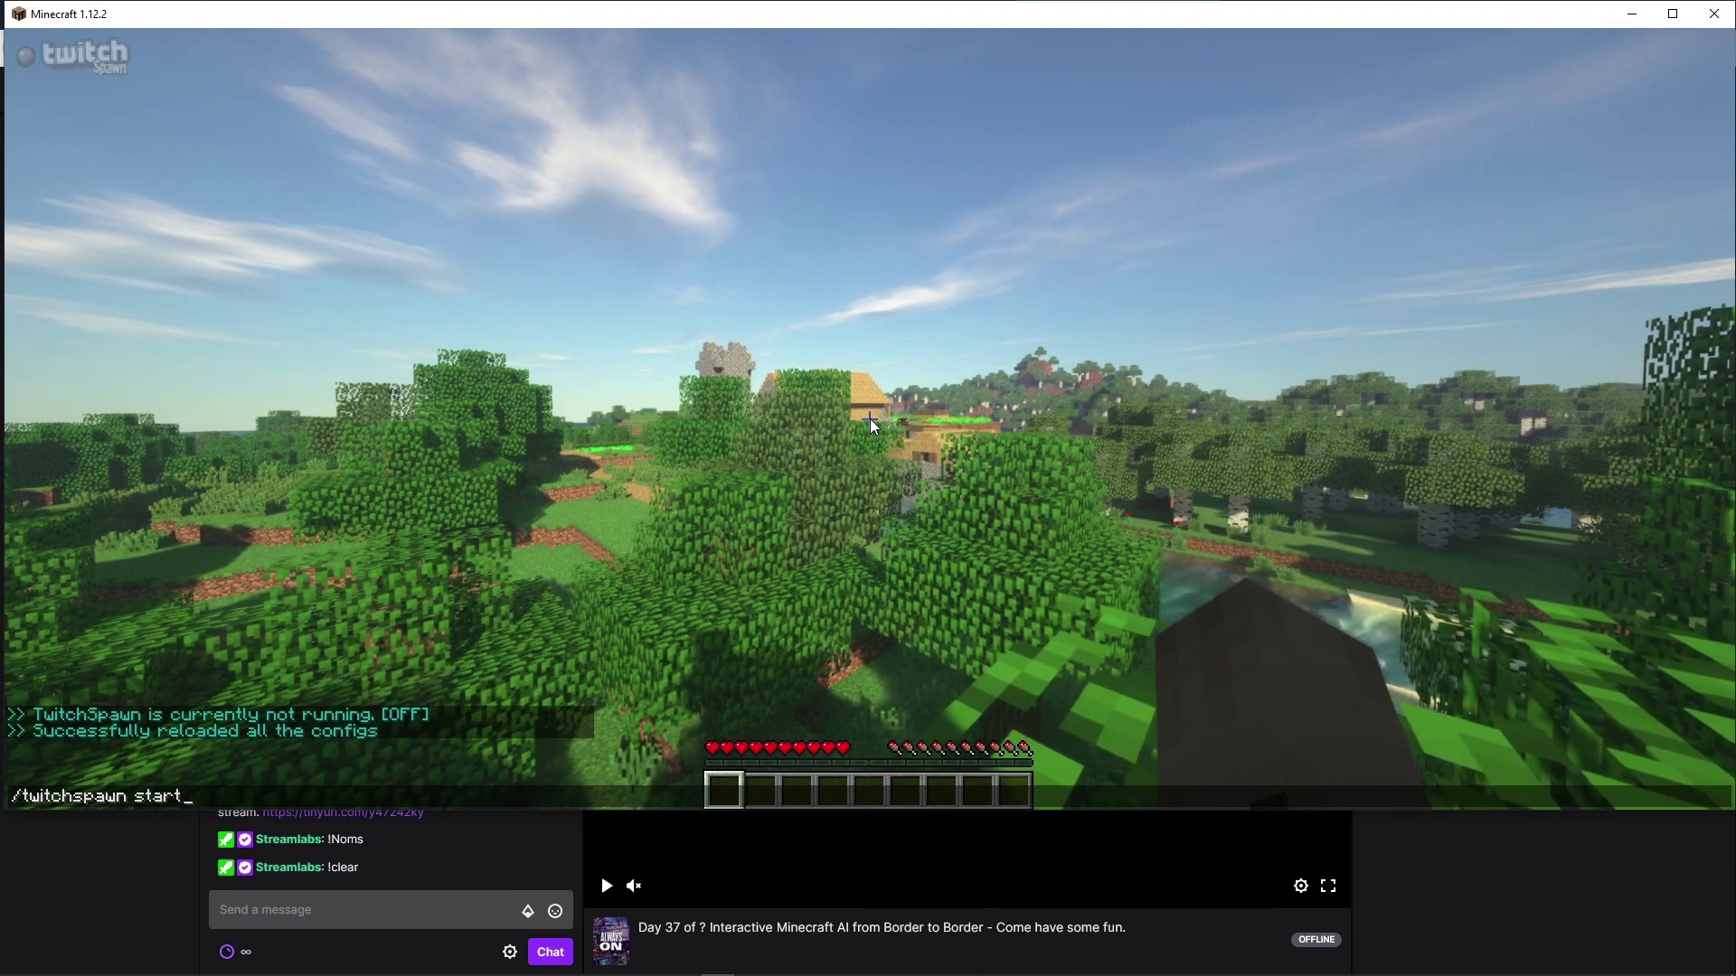
key("Return")
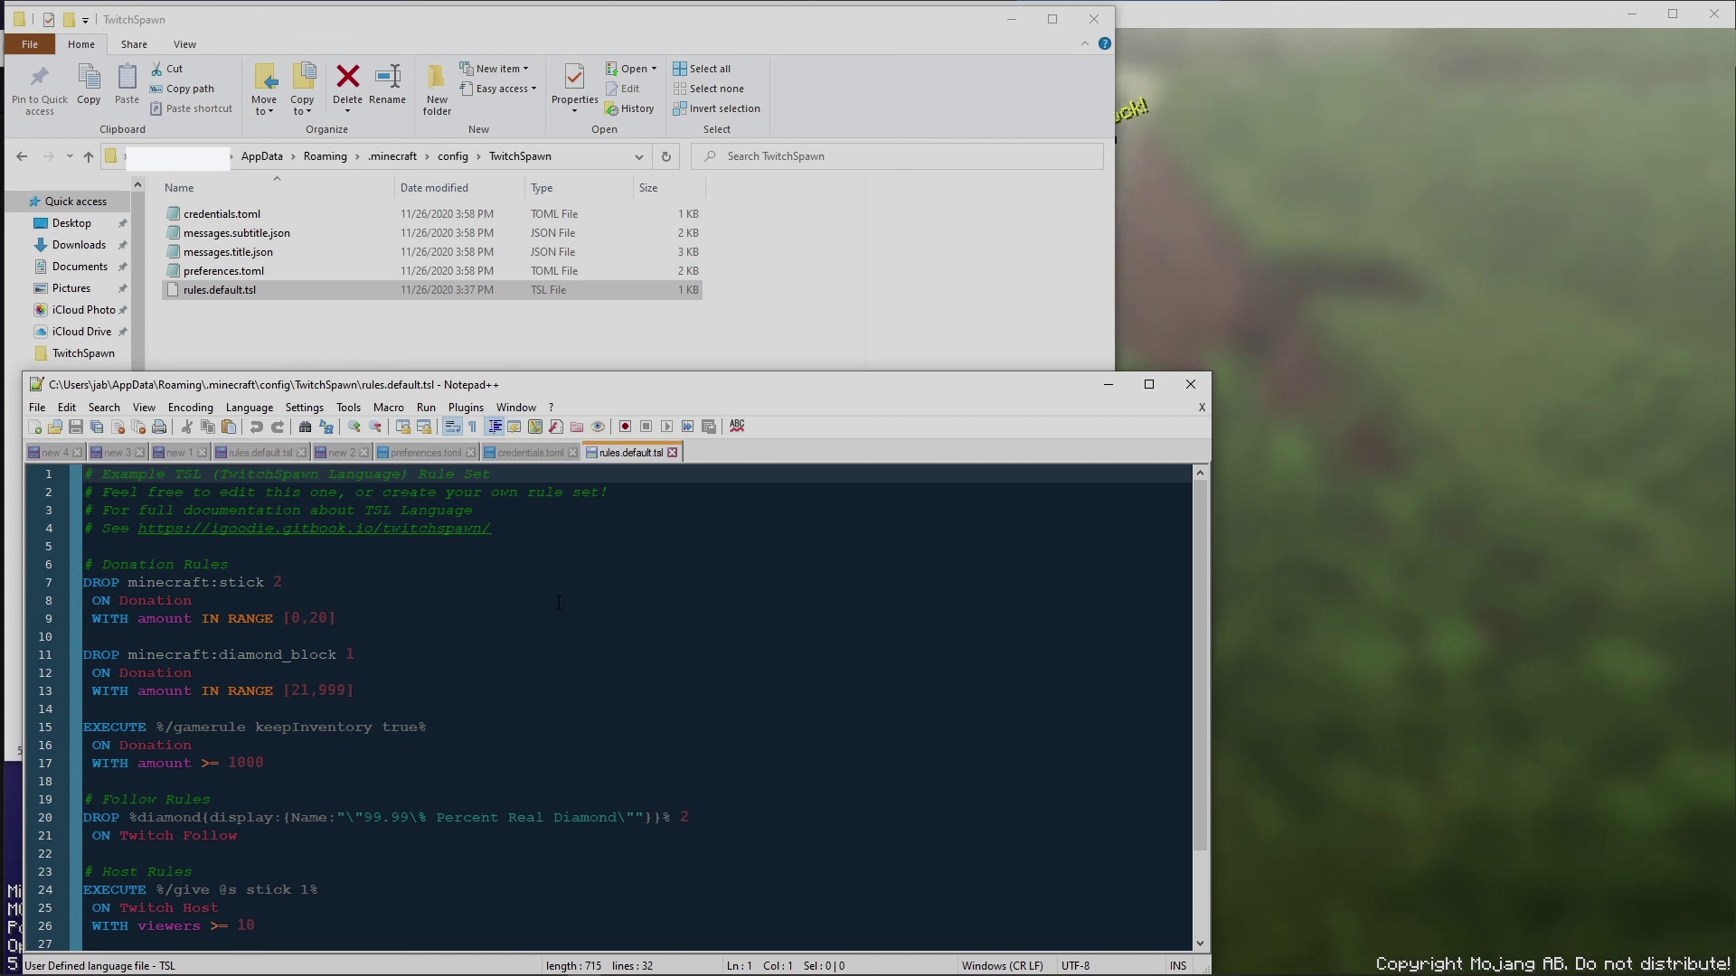
scroll(559, 602, "down", 2)
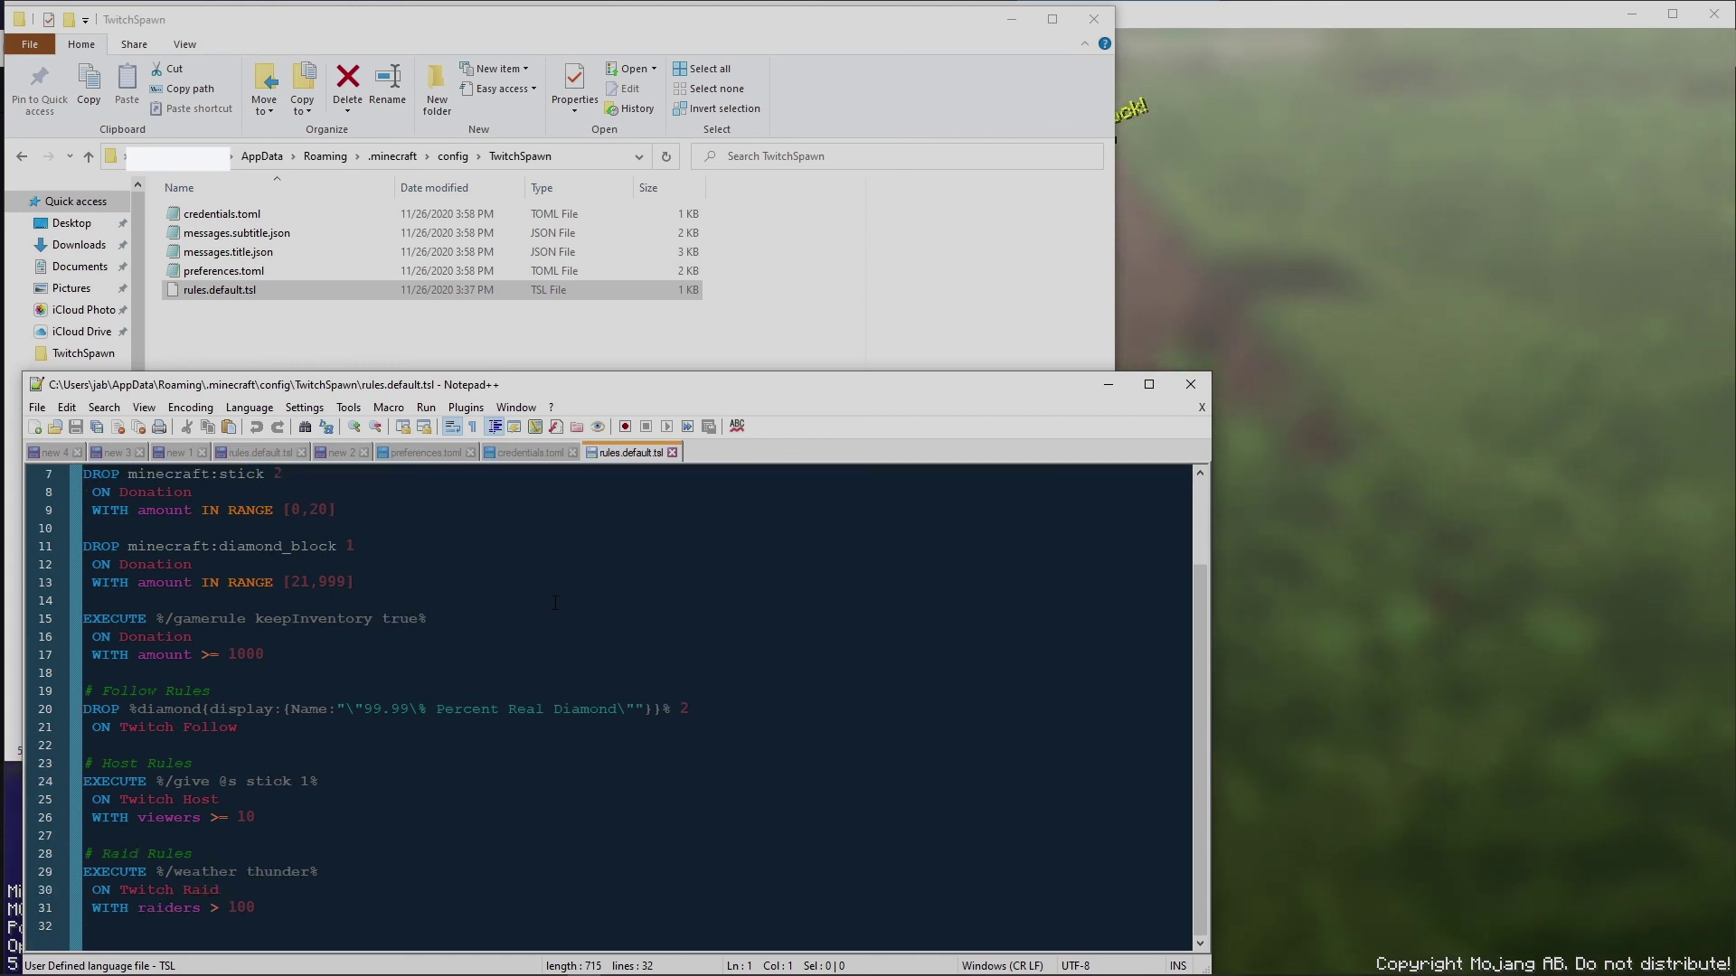